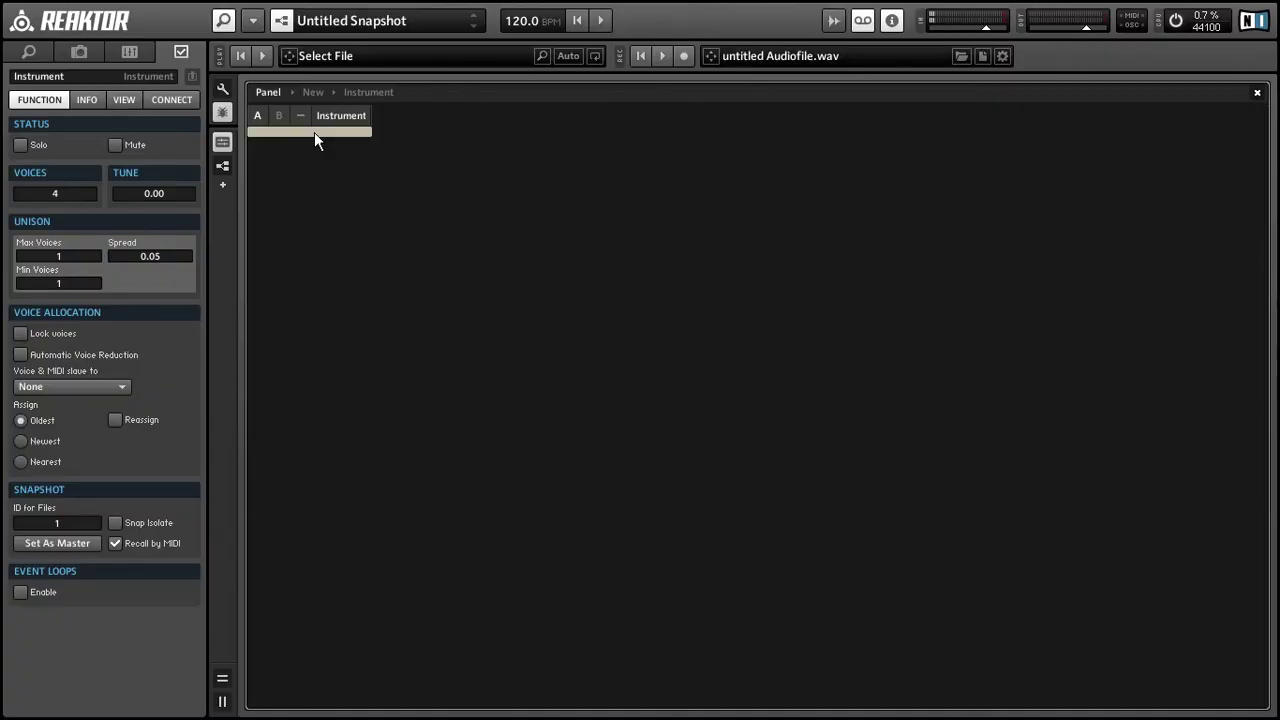
- Open the Instrument's structure and insert a _New - 1in1out macro between its input and output ports
double_click(314, 132)
double_click(447, 216)
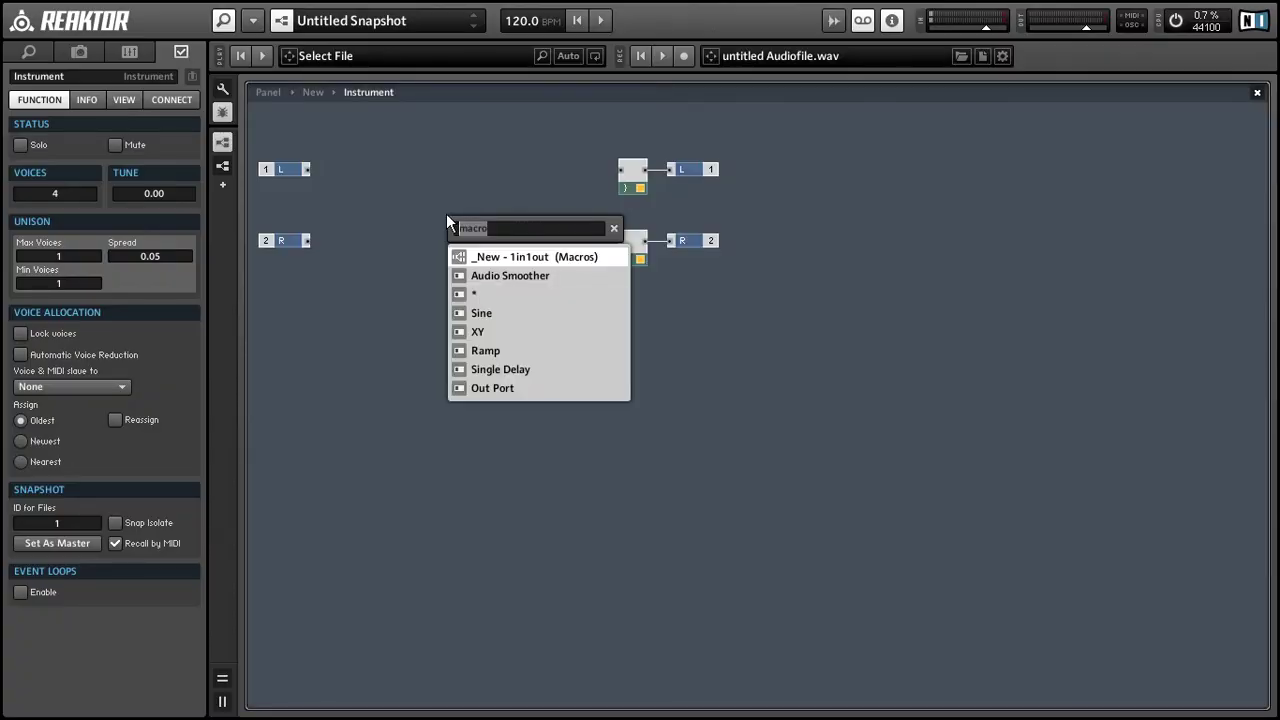
type("macro")
key("Return")
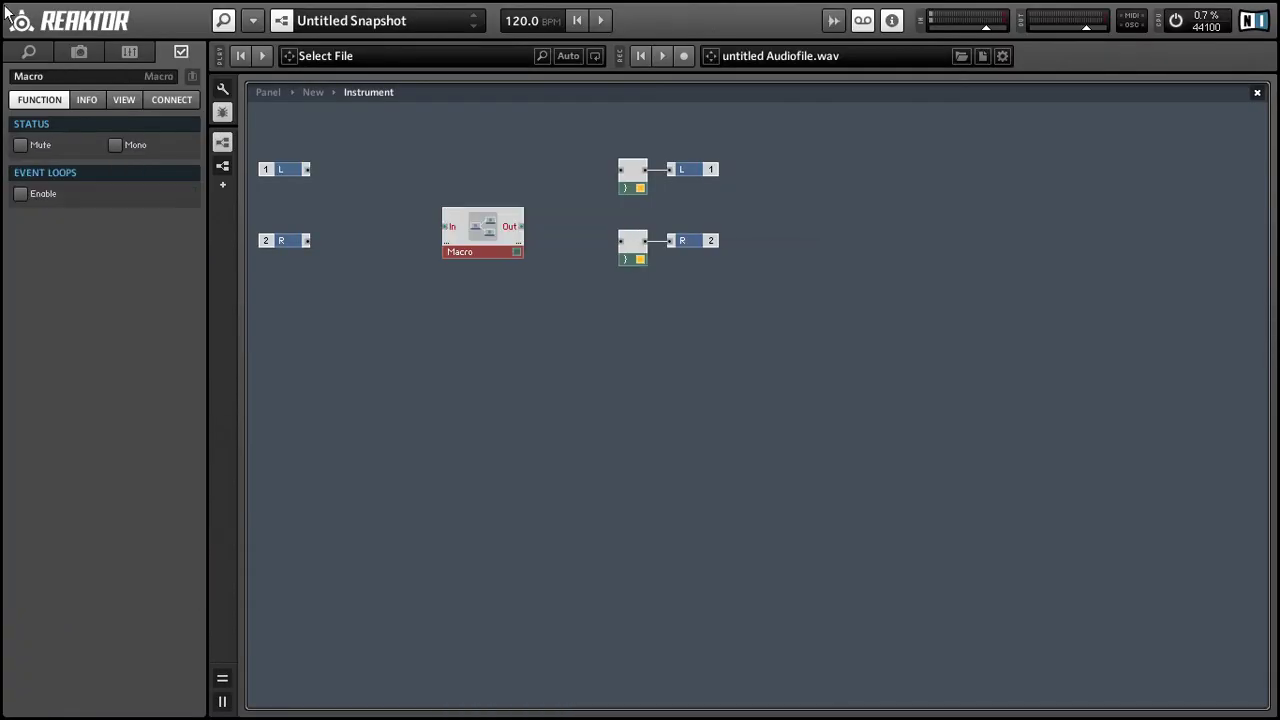
- Rename the new macro to Limiter and shift it slightly toward the instrument's input ports
left_click(38, 75)
type("Limt")
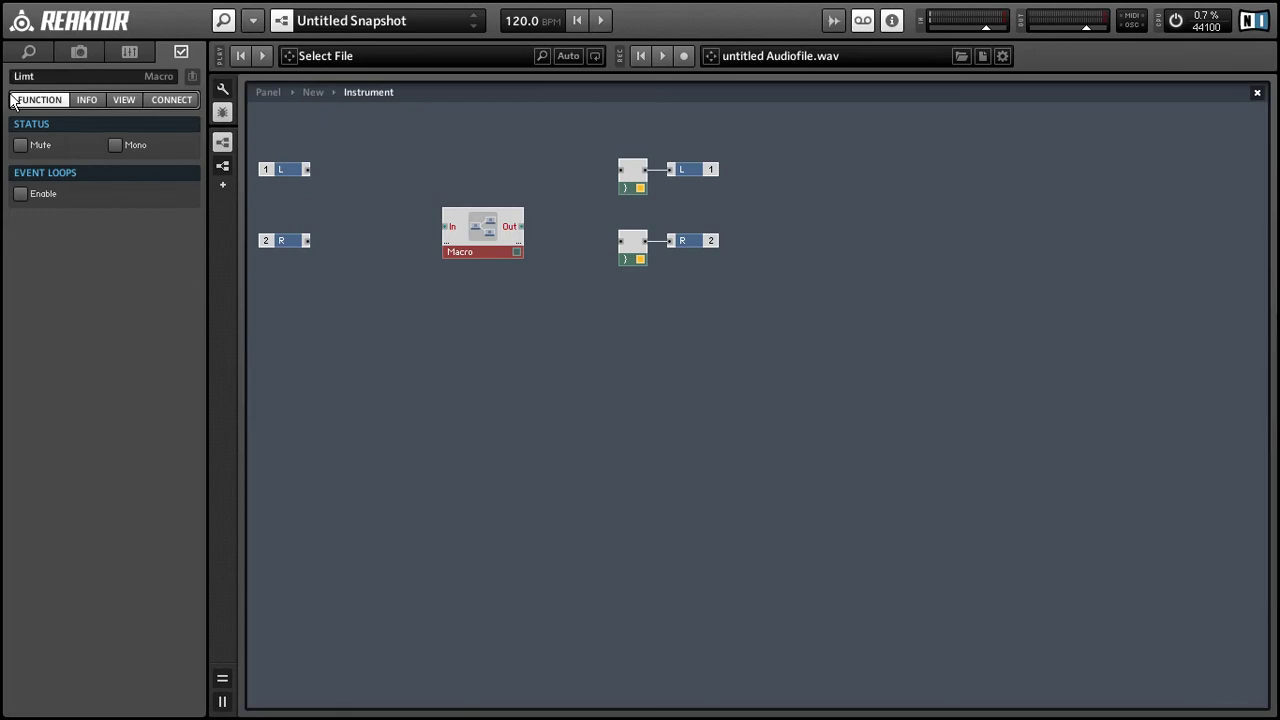
key("BackSpace")
type("iter")
key("Return")
left_click(464, 283)
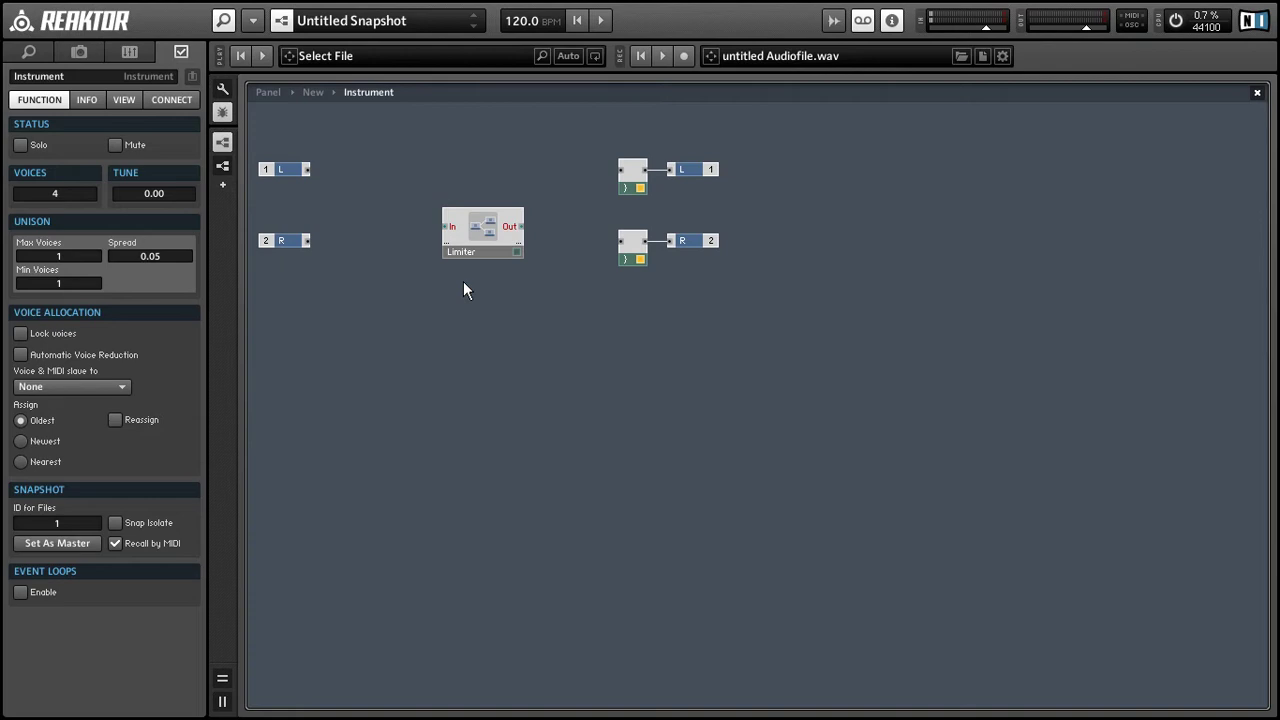
left_click(472, 240)
left_click_drag(472, 240, 461, 241)
left_click(474, 300)
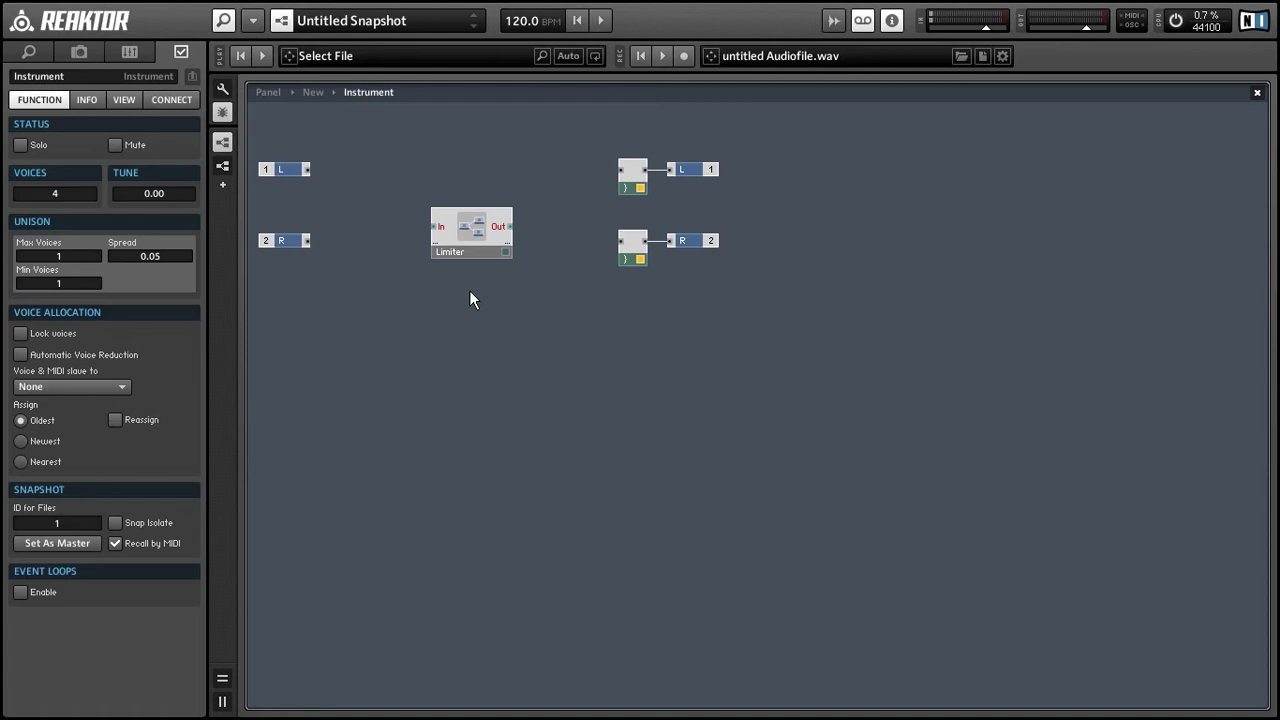
- Check the limiter function's input arguments in the DAFX PDF in Adobe Reader, and return to Reaktor
key("alt+Tab")
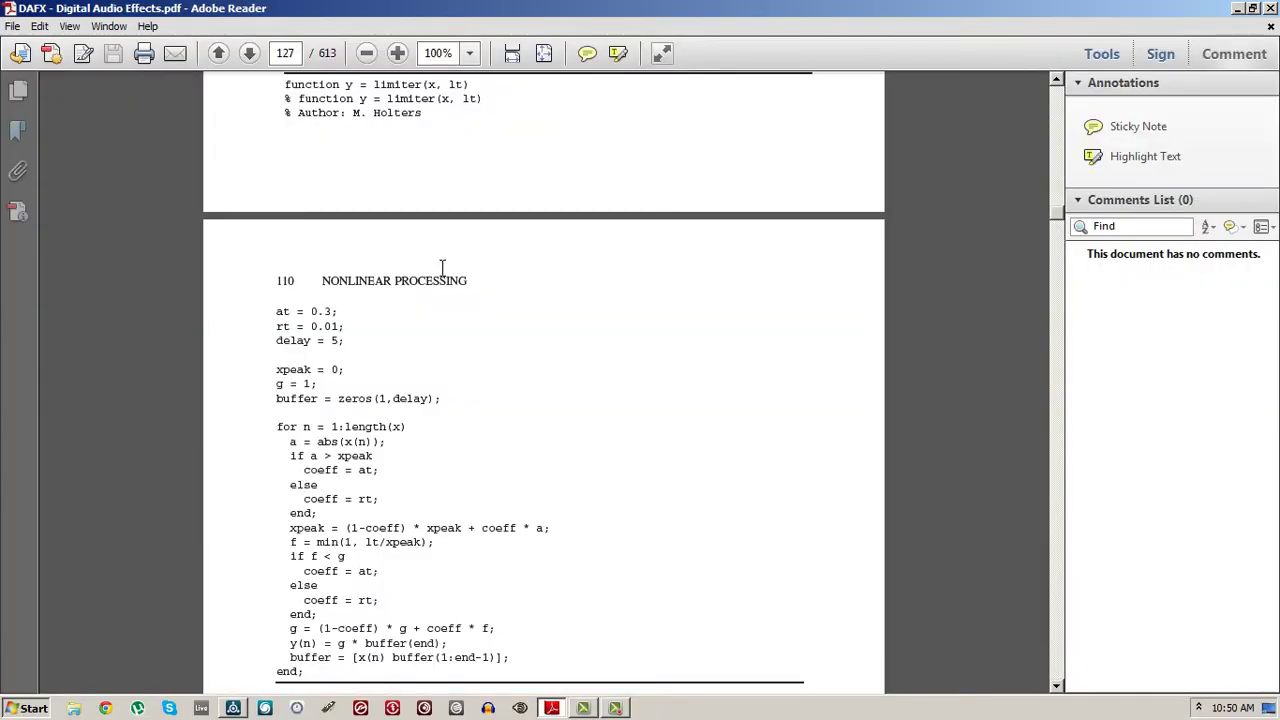
left_click_drag(282, 84, 476, 84)
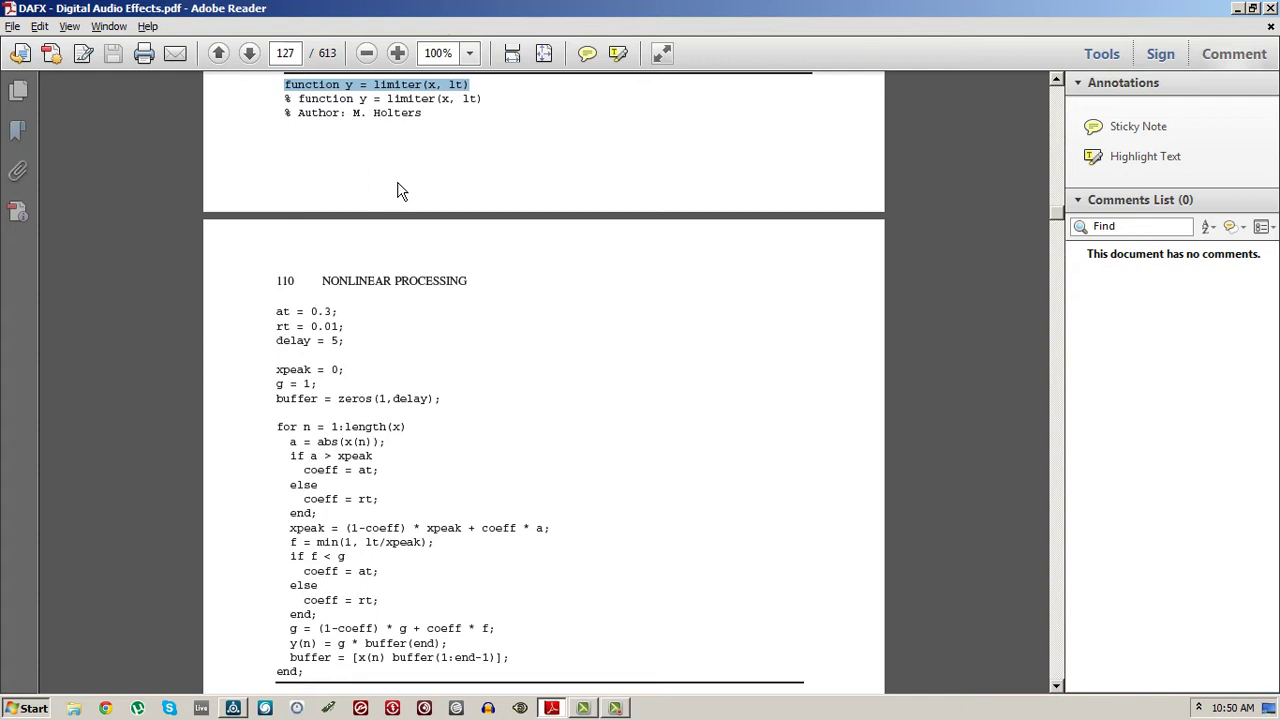
key("alt+Tab")
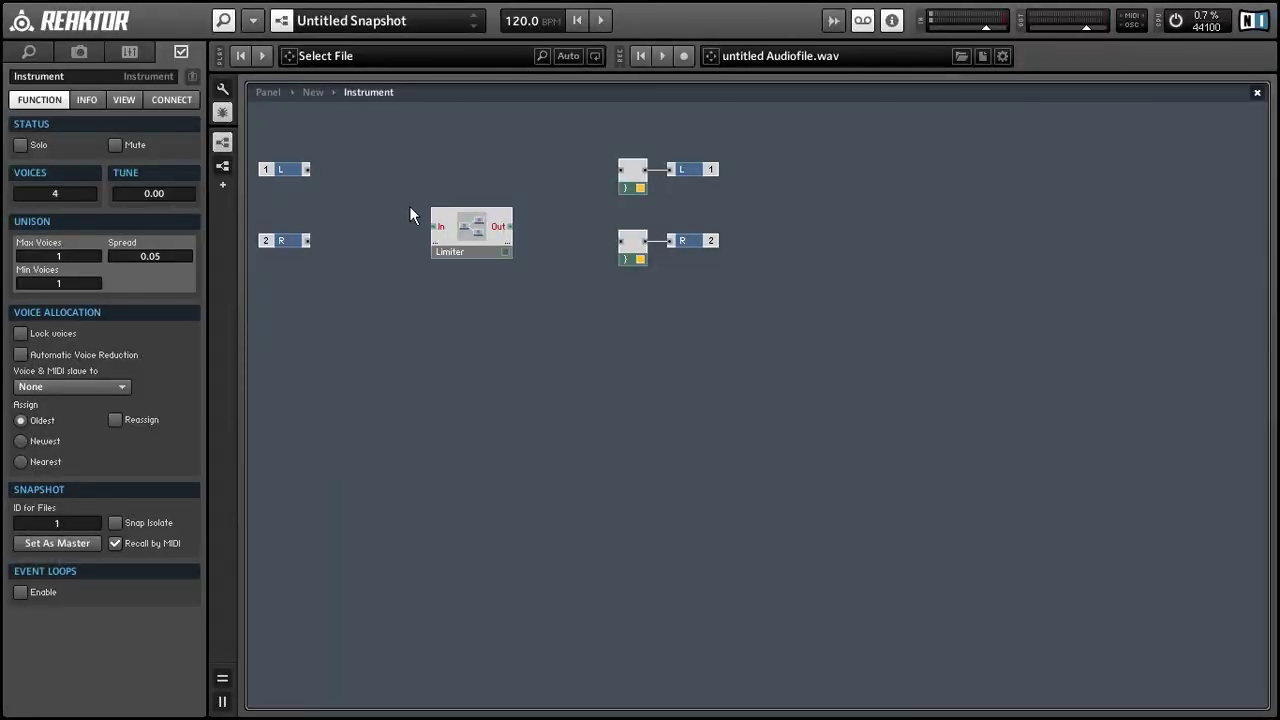
- Inside the Limiter macro, add an input port named x(n) and place the lt port directly above it
left_click(460, 231)
double_click(461, 231)
right_click(279, 264)
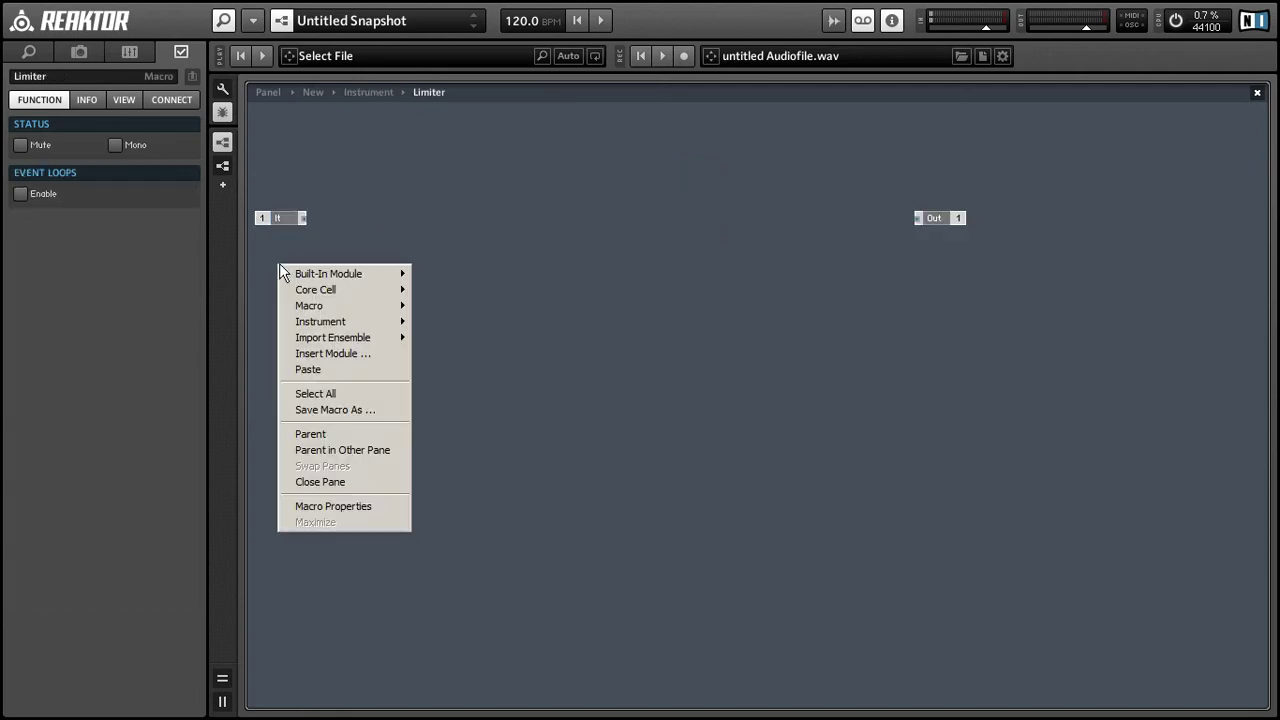
mouse_move(320, 273)
mouse_move(507, 522)
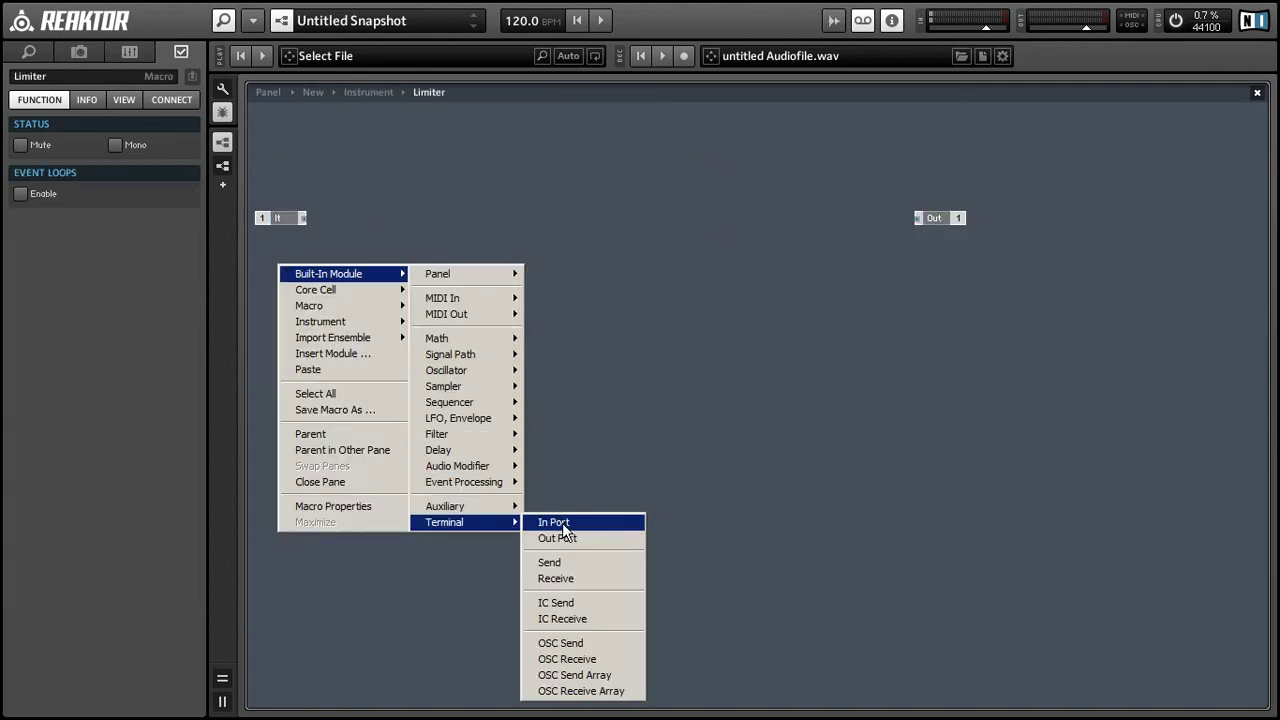
left_click(548, 521)
left_click(55, 80)
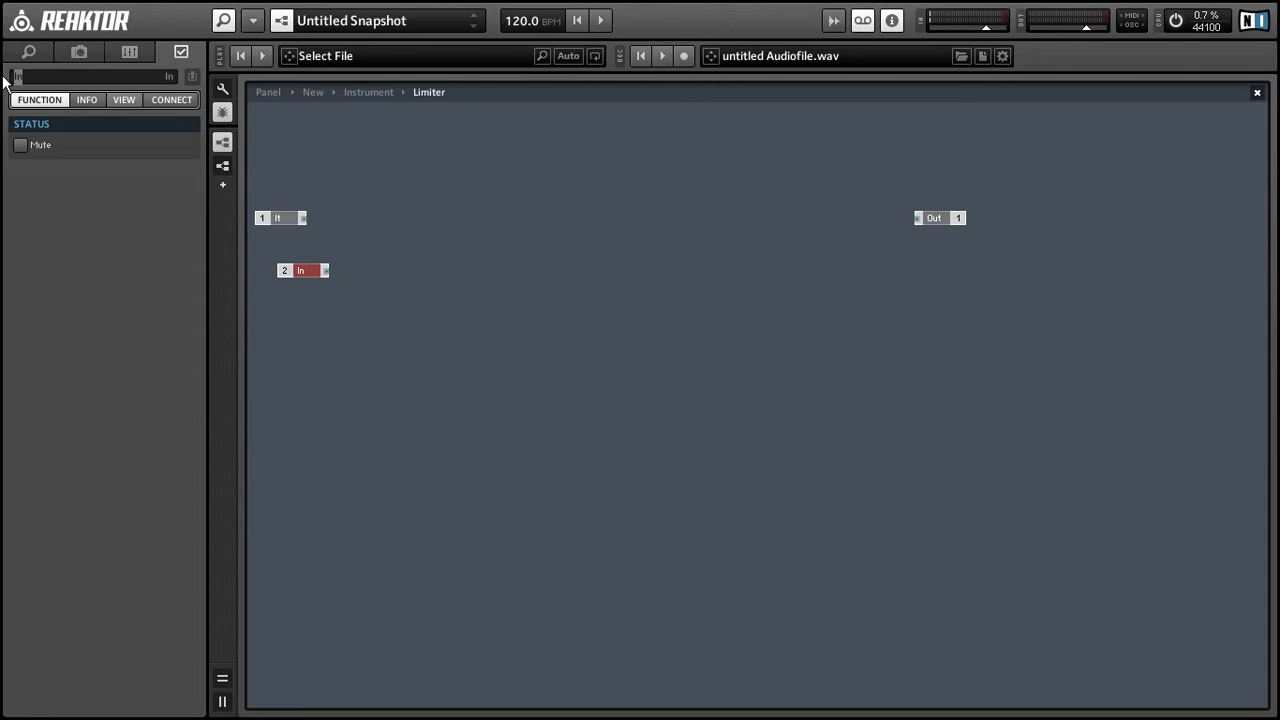
type("x(n)")
key("Return")
left_click_drag(289, 218, 312, 257)
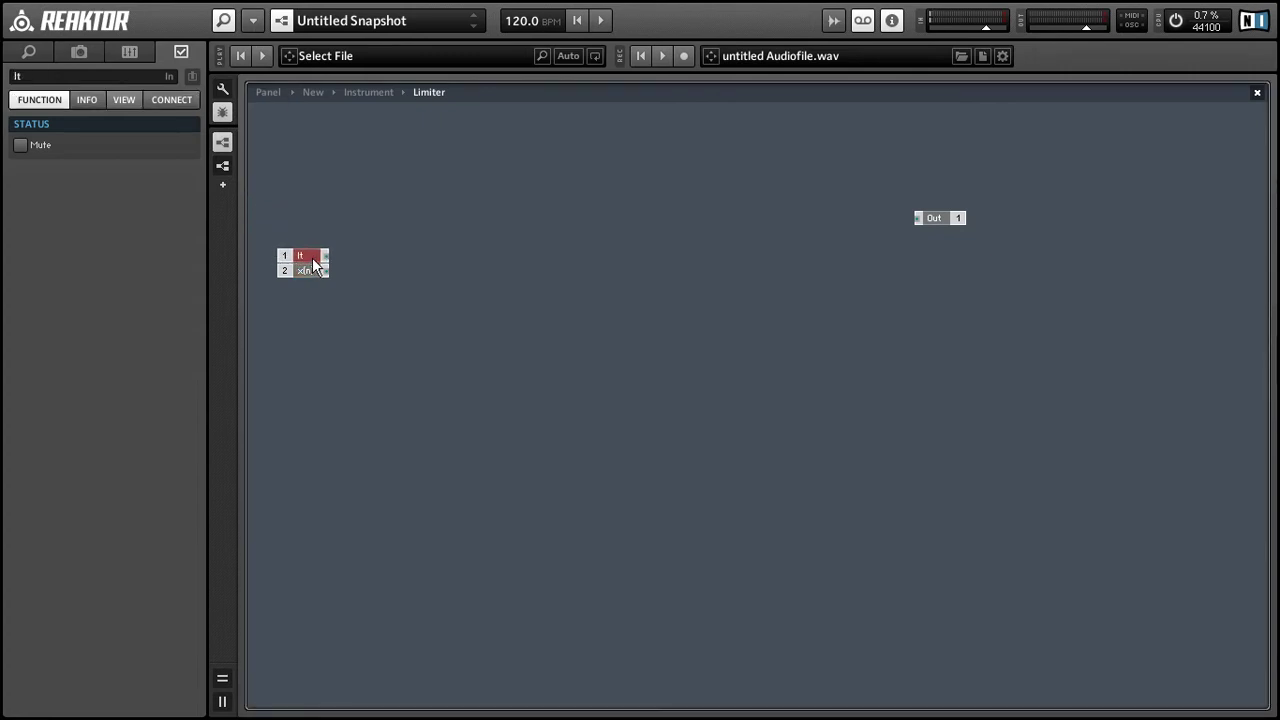
left_click(347, 217)
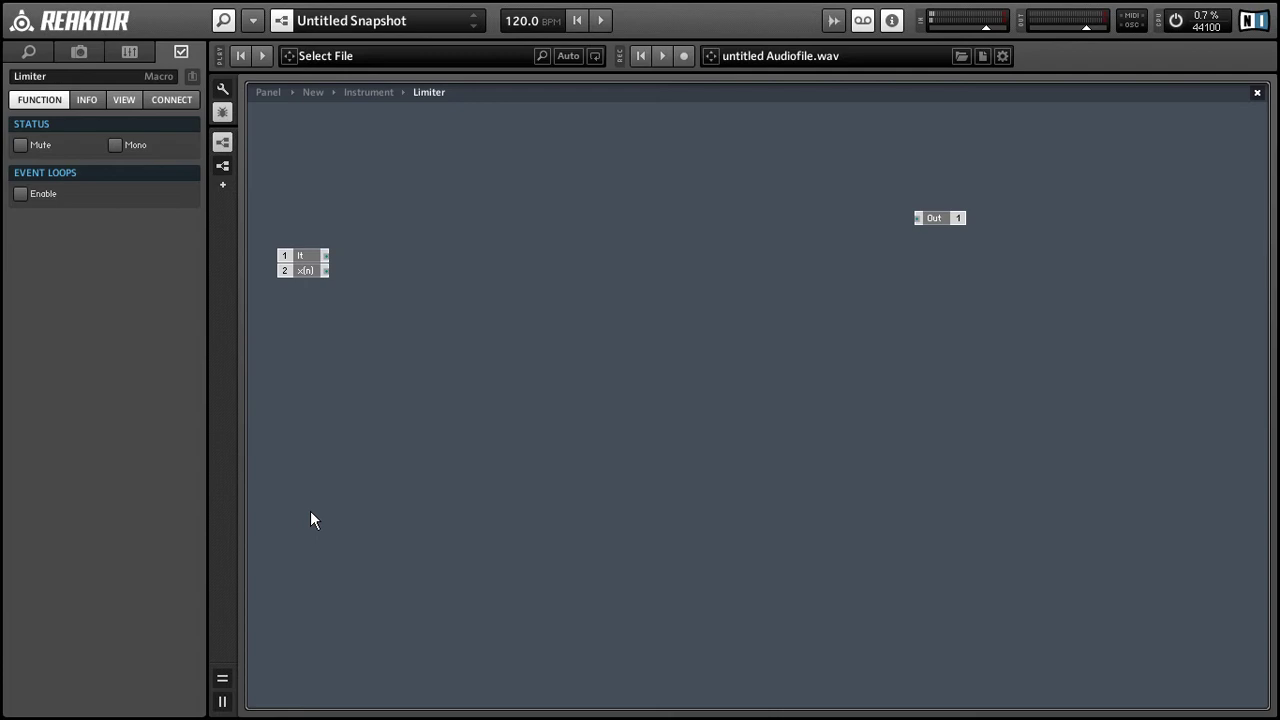
- Switch to the DAFX PDF and study the limiter code's parameters, its for loop and the absolute-value line
key("alt+Tab")
key("alt+Tab")
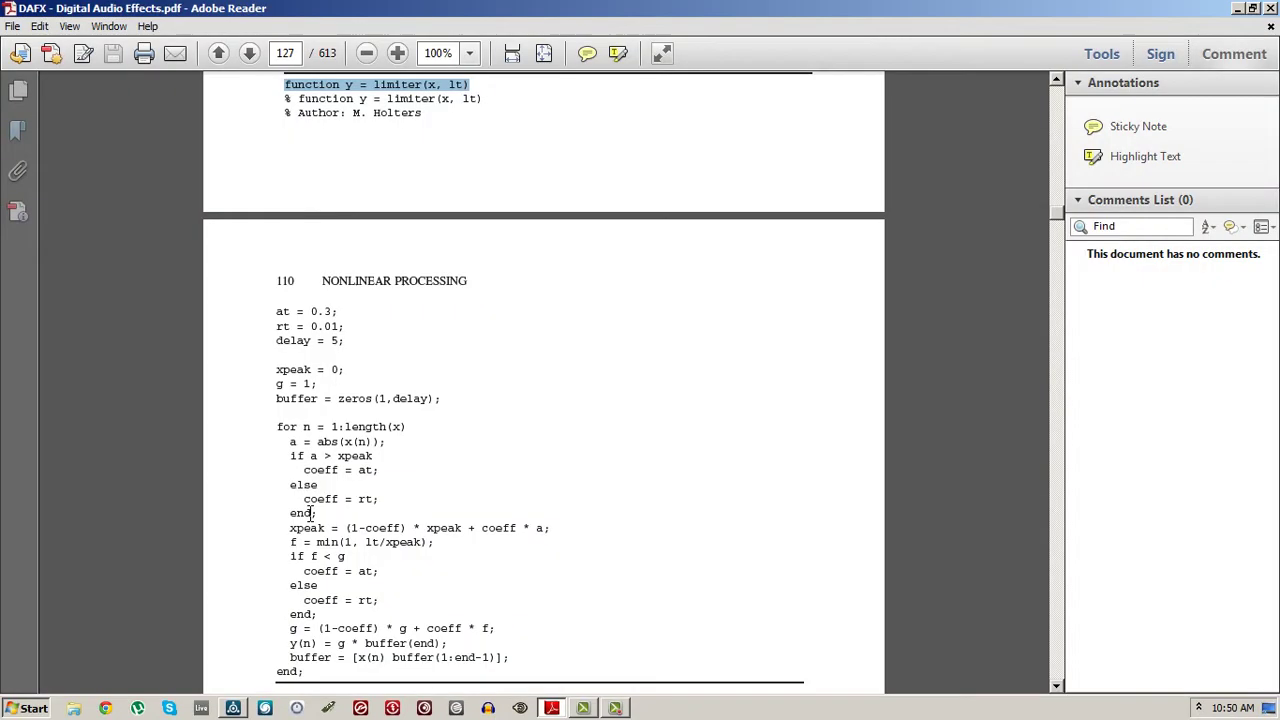
left_click_drag(277, 309, 350, 348)
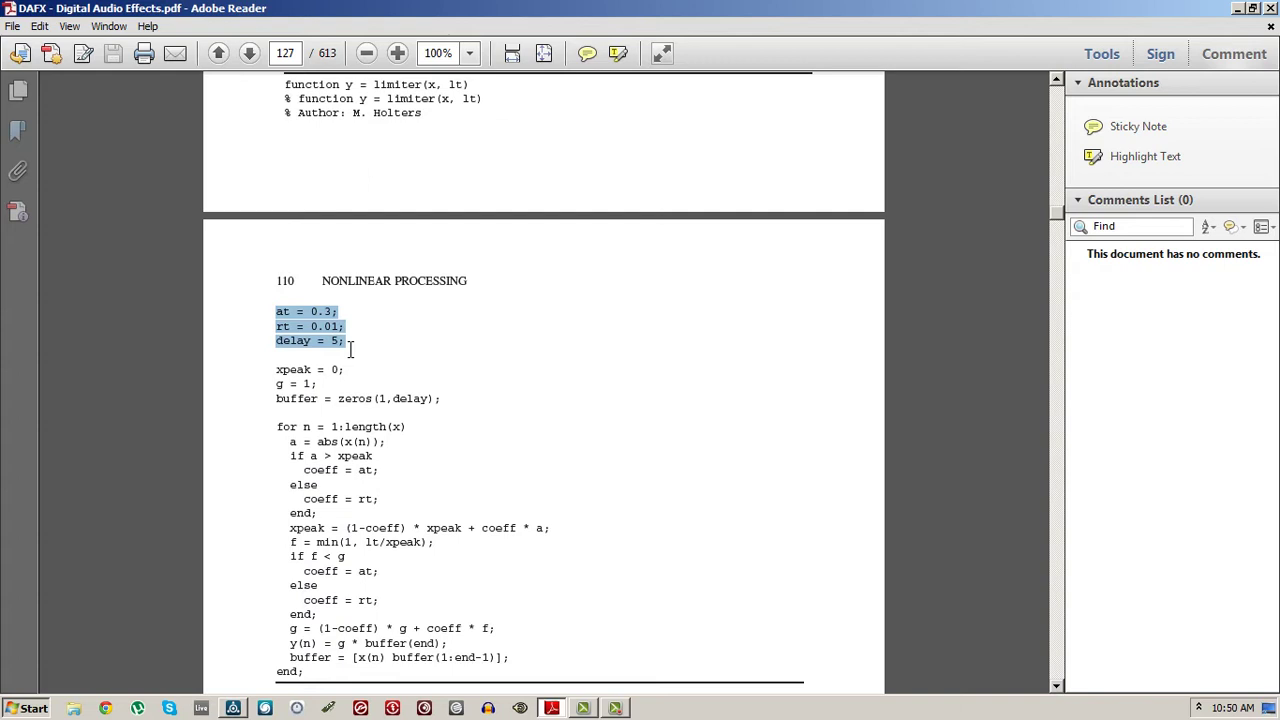
left_click(321, 375)
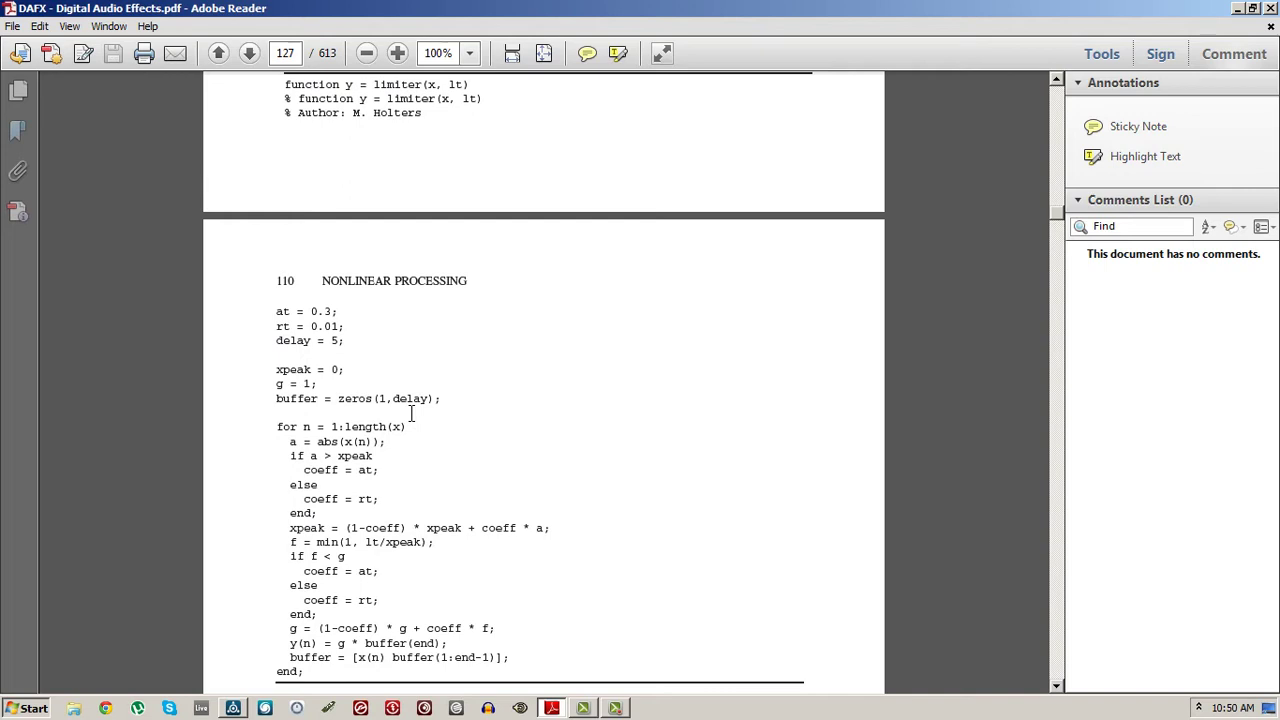
left_click_drag(278, 424, 403, 420)
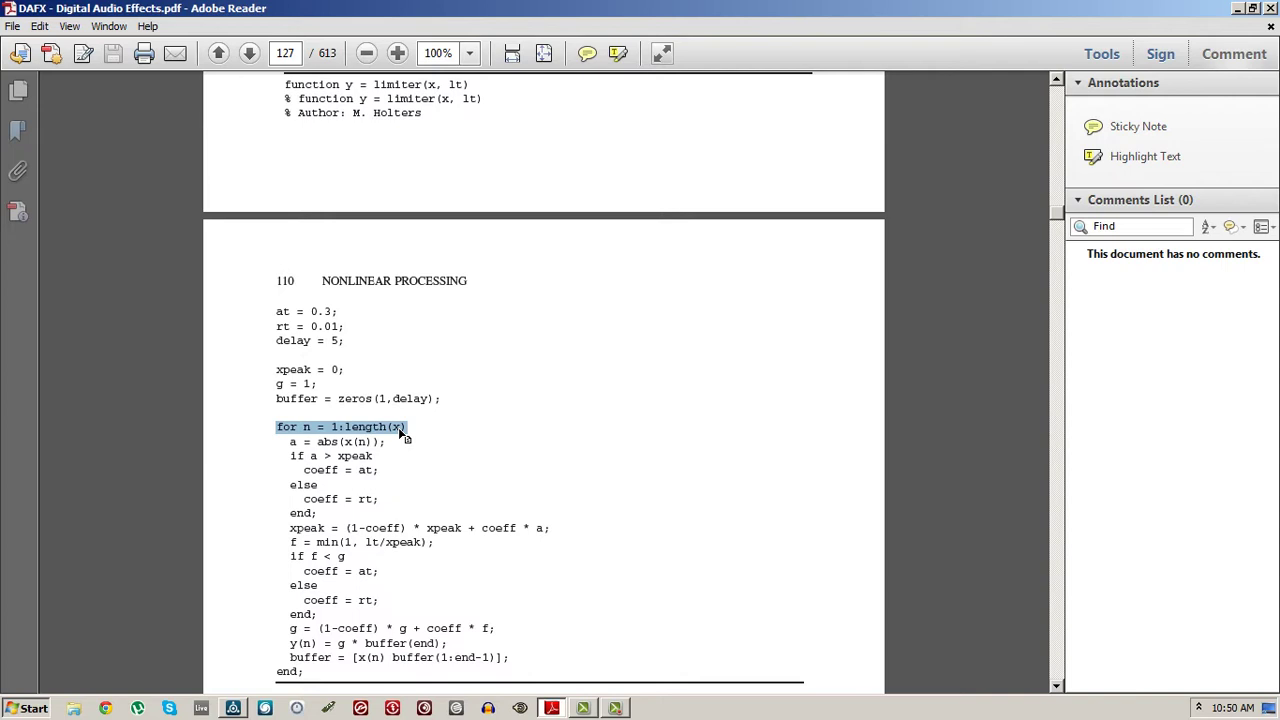
scroll(403, 430, "down", 2)
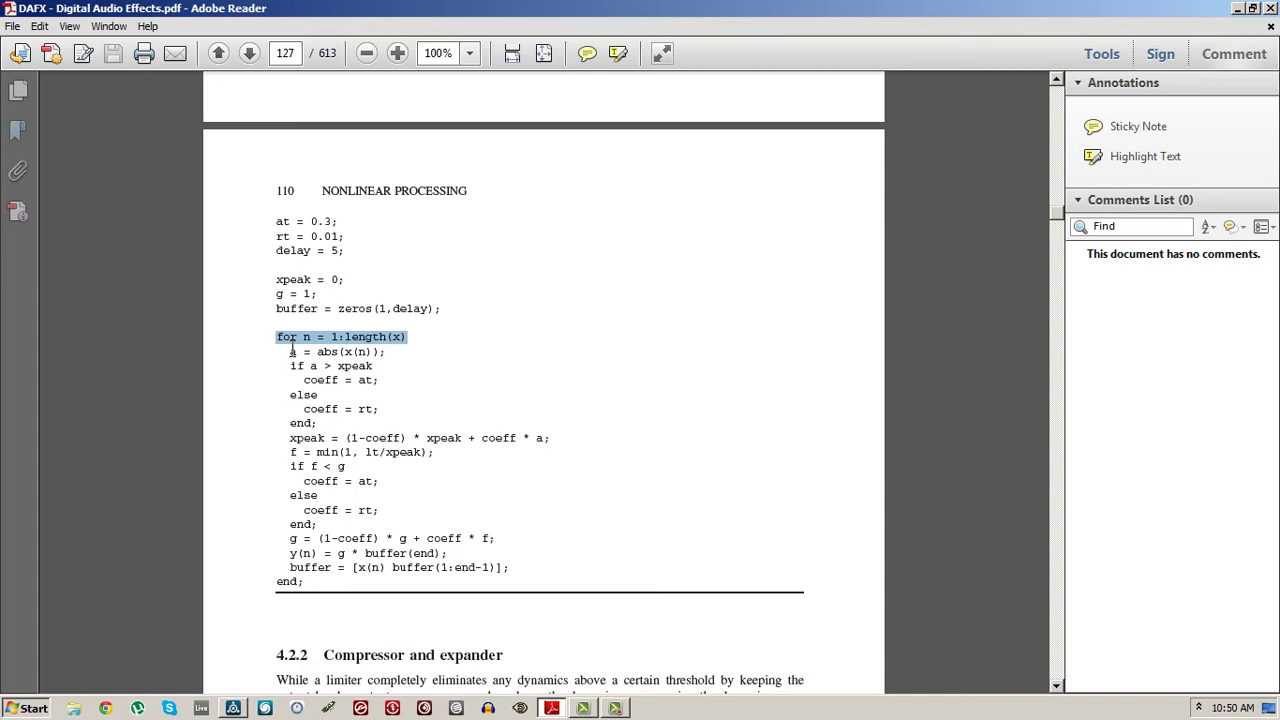
left_click_drag(291, 350, 440, 567)
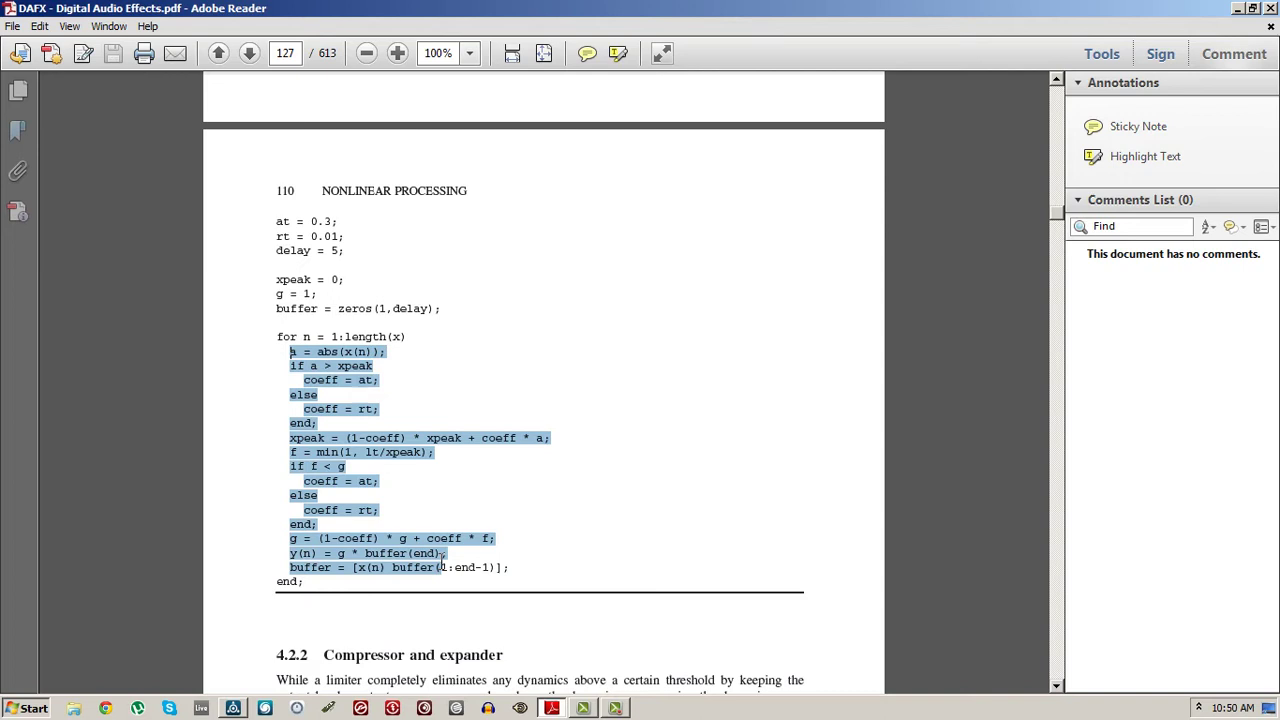
left_click_drag(440, 567, 548, 572)
left_click_drag(290, 351, 386, 360)
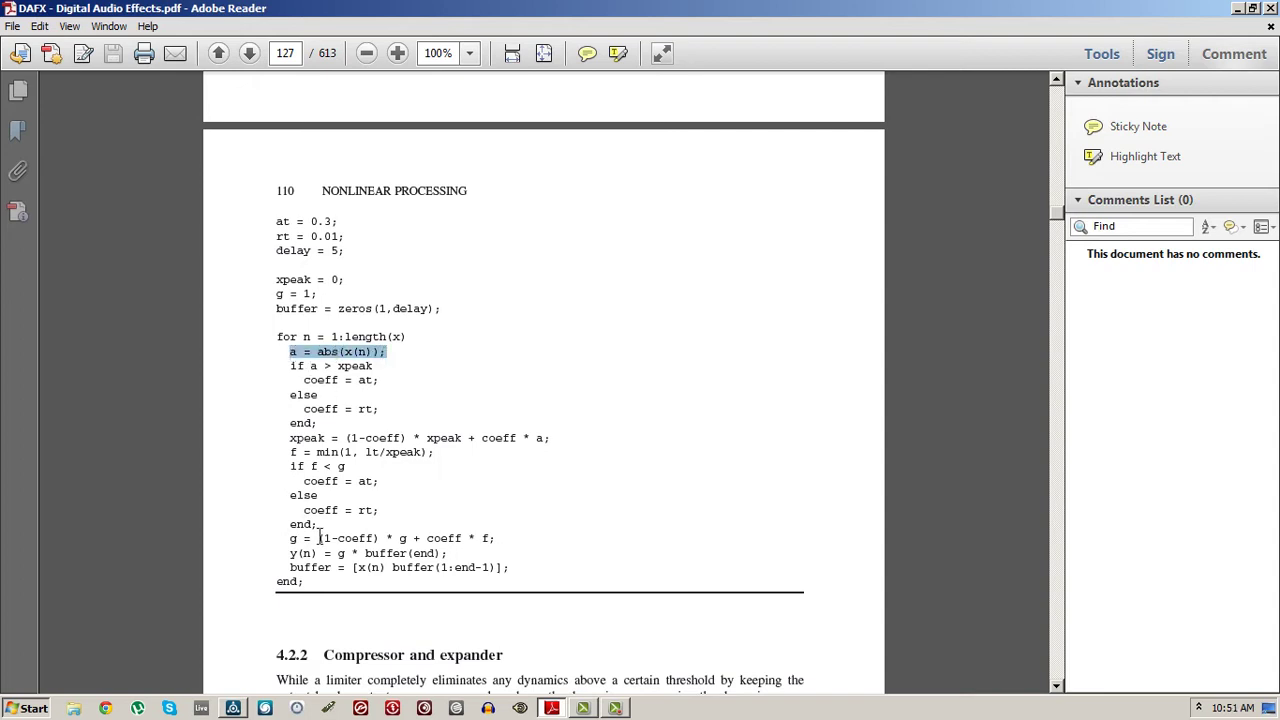
- Switch to Reaktor, insert a Rectify |x| module, wire x(n) to its input and place it beside the port
left_click(237, 708)
key("Return")
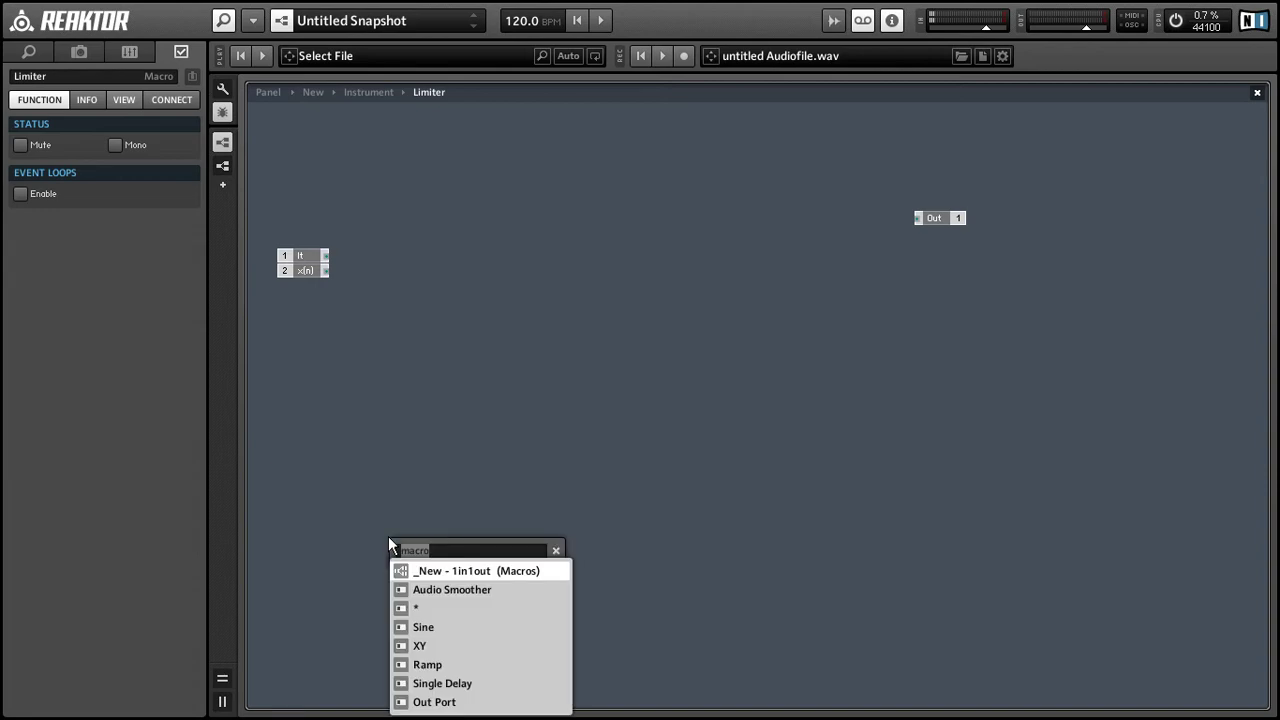
type("lx|")
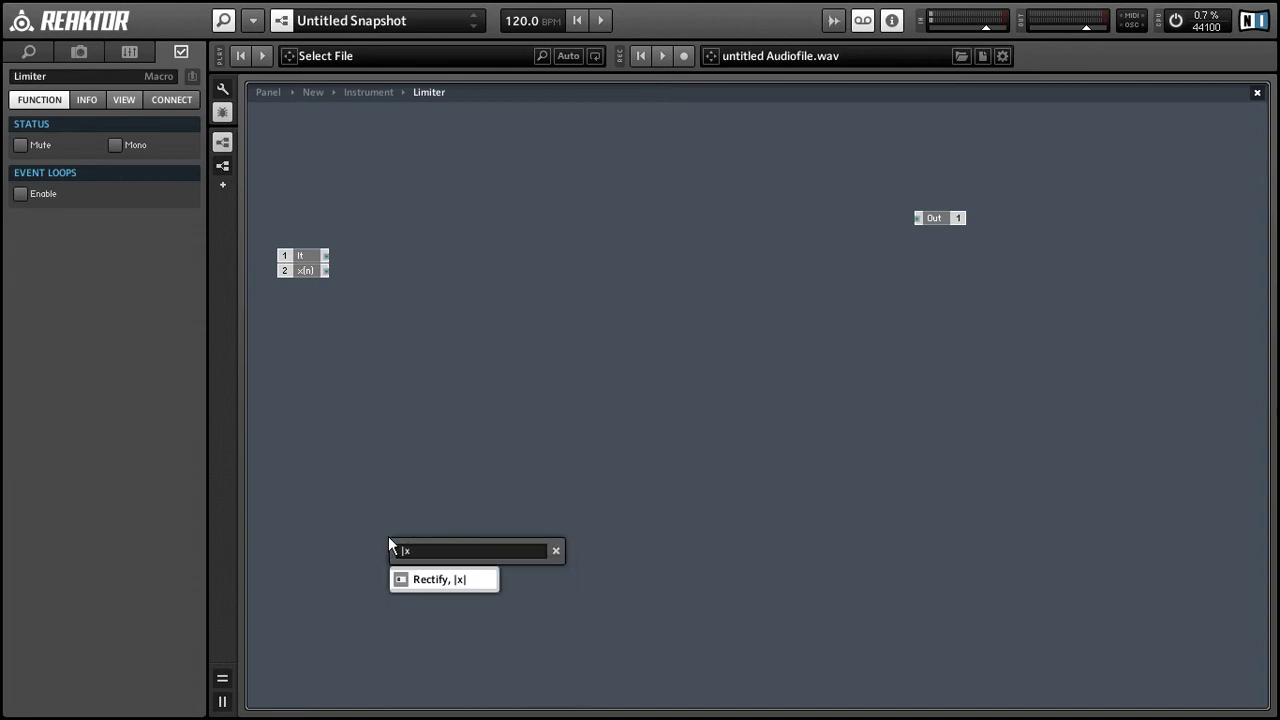
key("Return")
left_click_drag(386, 541, 325, 270)
left_click_drag(390, 560, 357, 362)
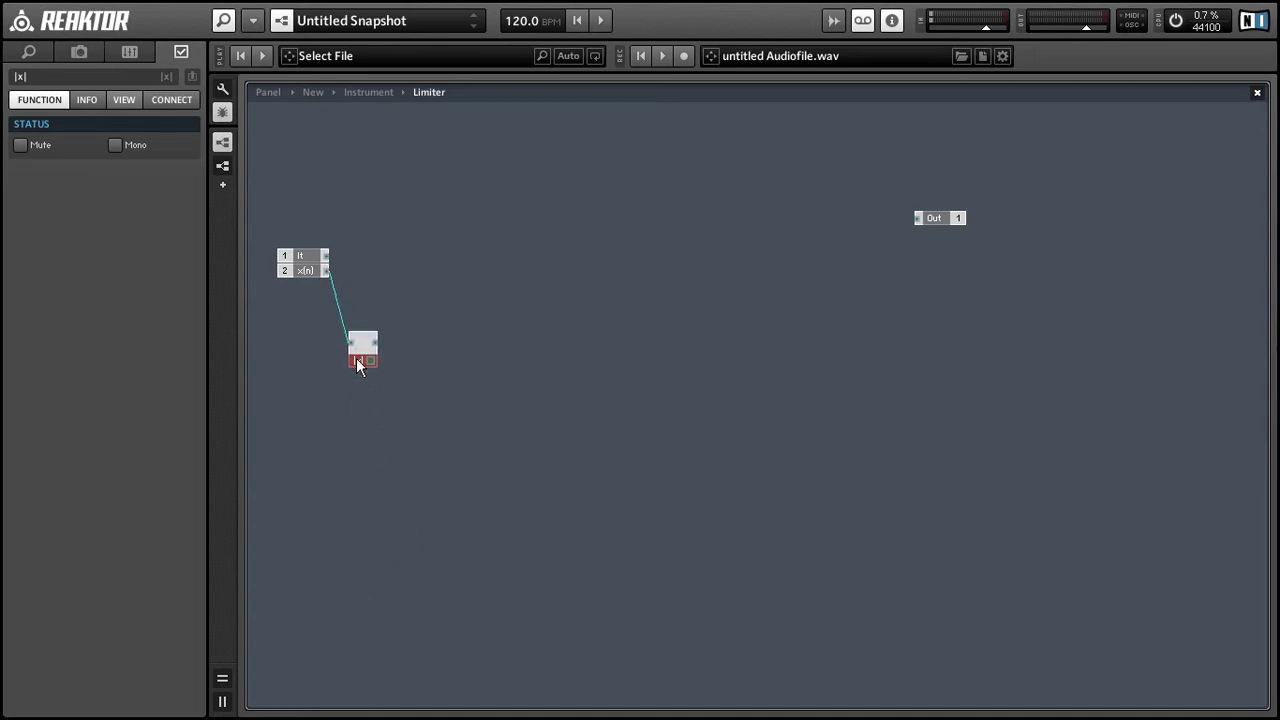
- Check the xpeak comparison and coefficient lines in the DAFX PDF, and return to Reaktor
key("alt+Tab")
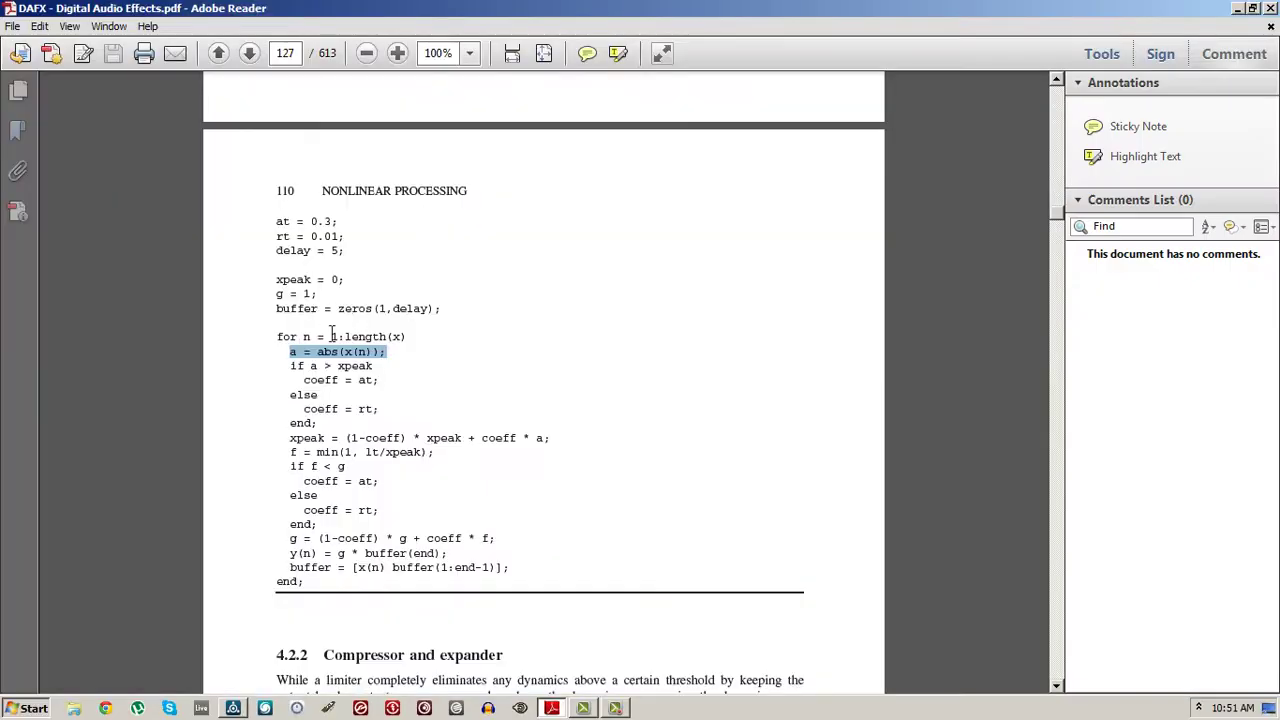
left_click(325, 380)
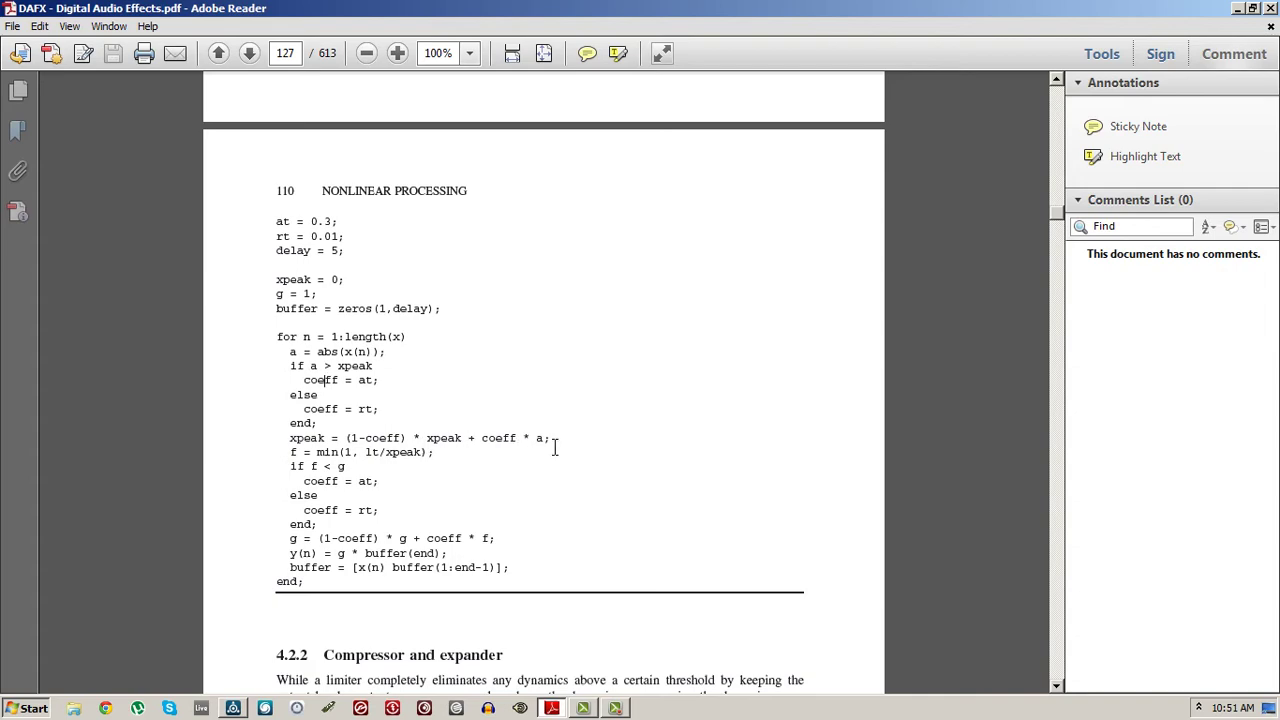
key("alt+Tab")
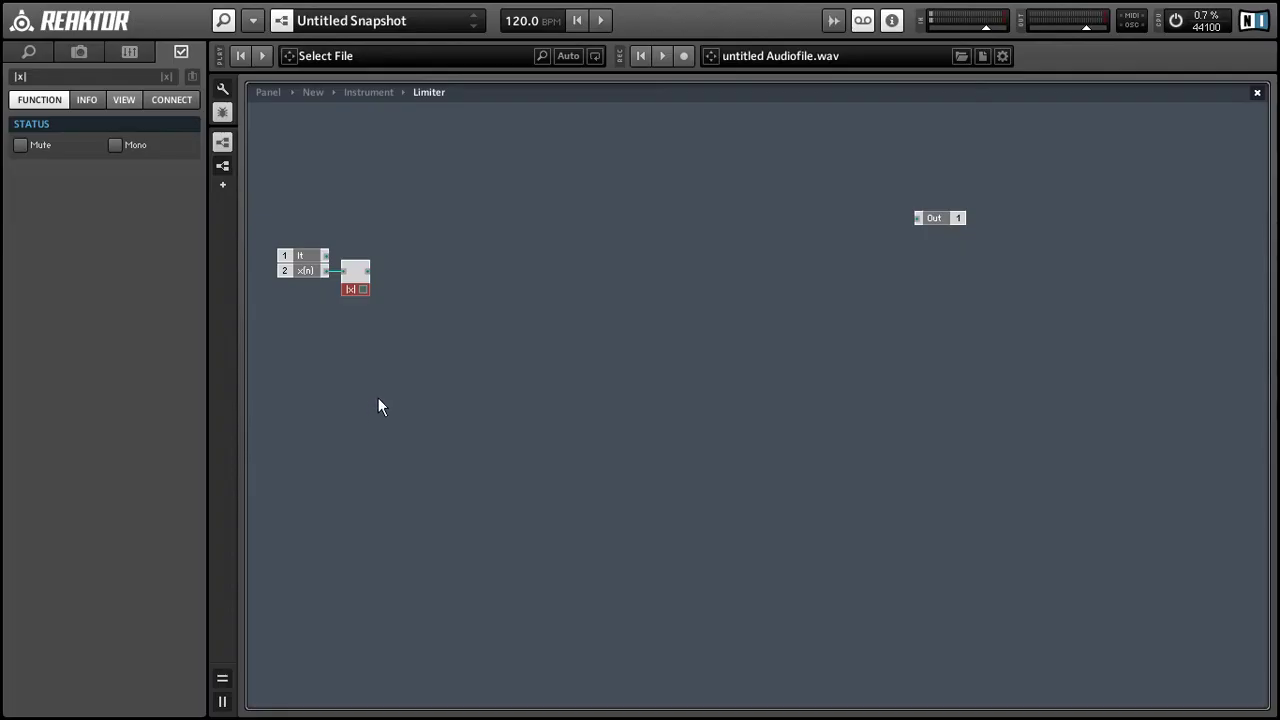
- Add another input port below the rectifier in the Limiter macro and name it xpk
right_click(367, 360)
mouse_move(381, 378)
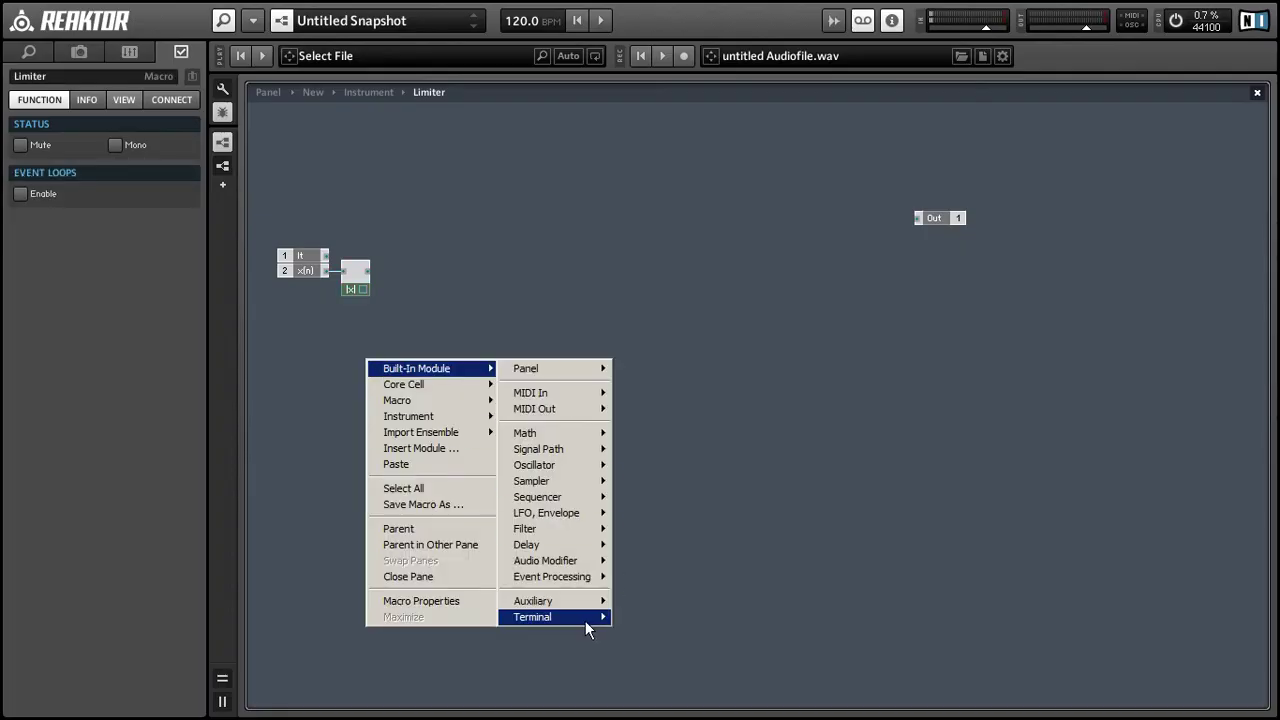
mouse_move(586, 619)
left_click(642, 455)
double_click(45, 78)
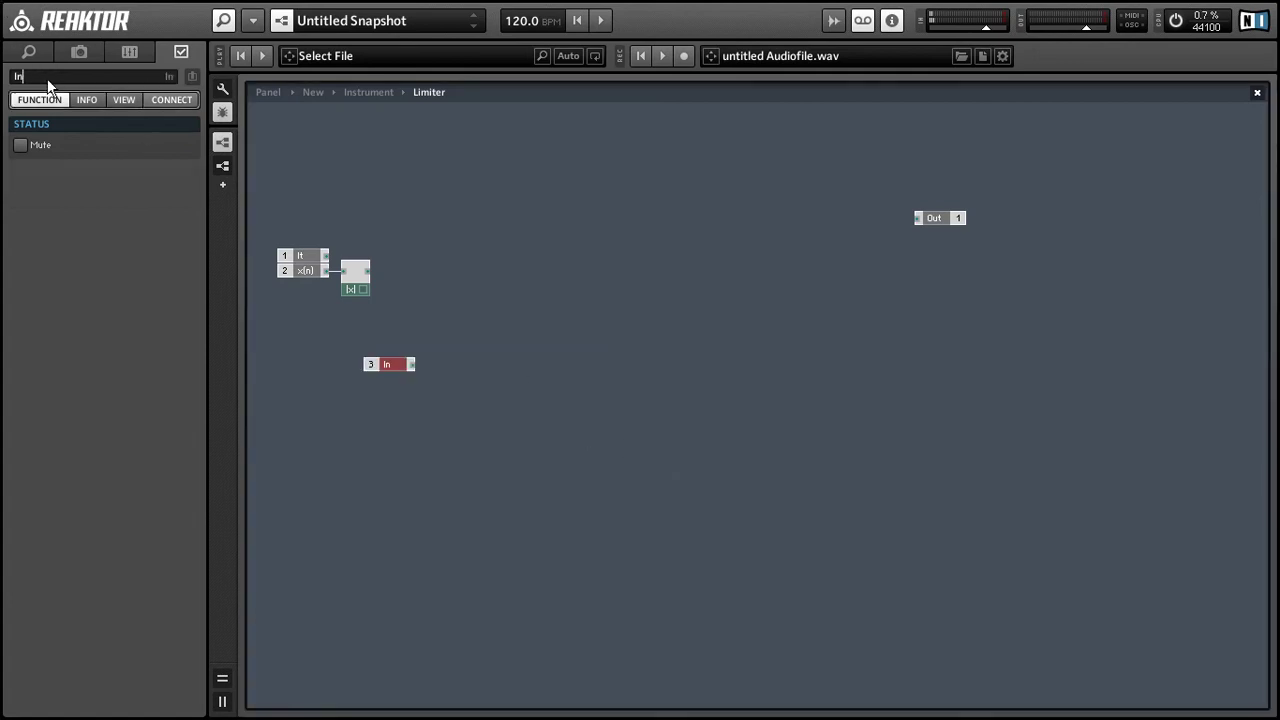
type("xpk")
key("Return")
- Reassign the xpk input to port 2 of the Limiter macro
right_click(385, 363)
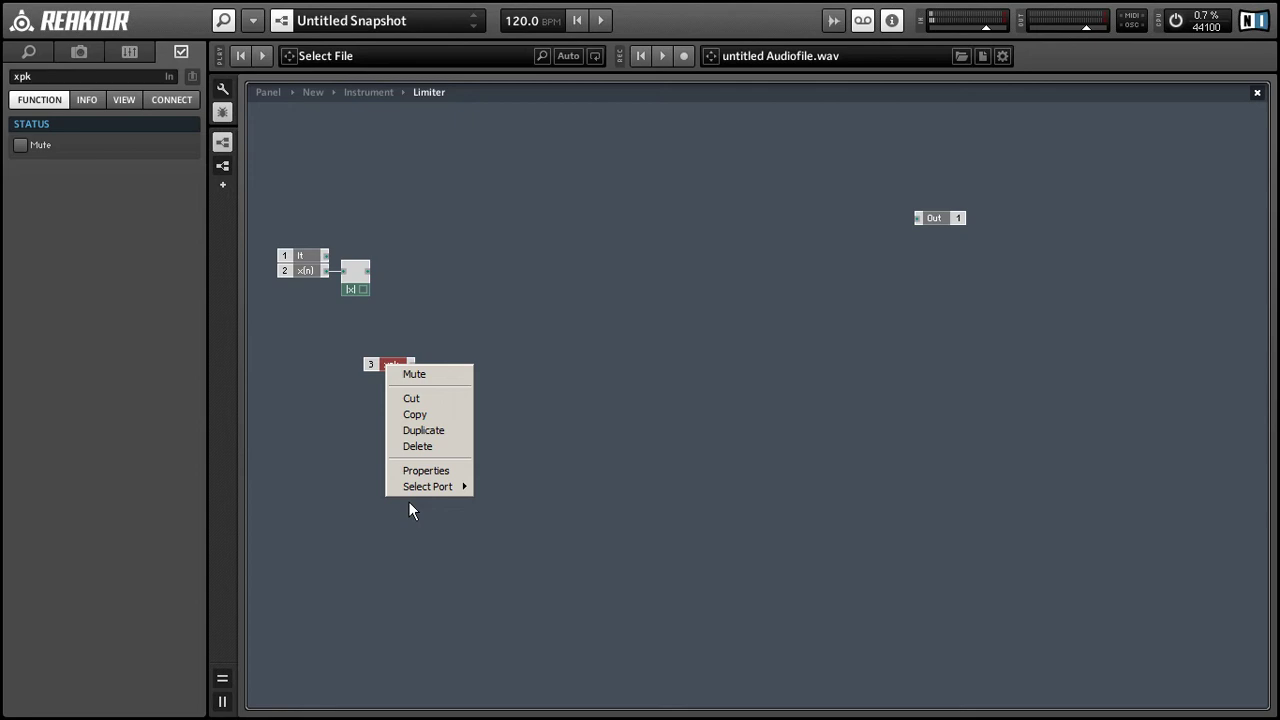
mouse_move(430, 486)
left_click(490, 503)
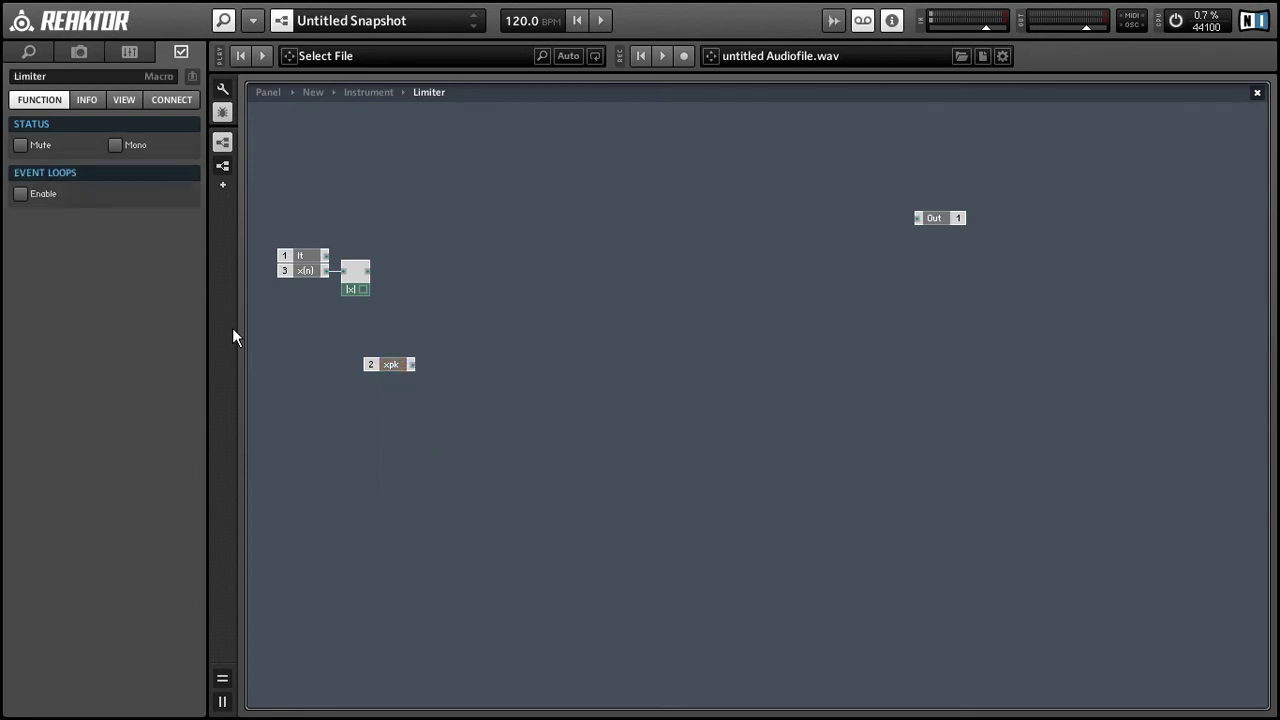
- Insert a _New - 1in1out macro into the Limiter structure and open it
right_click(549, 260)
mouse_move(581, 300)
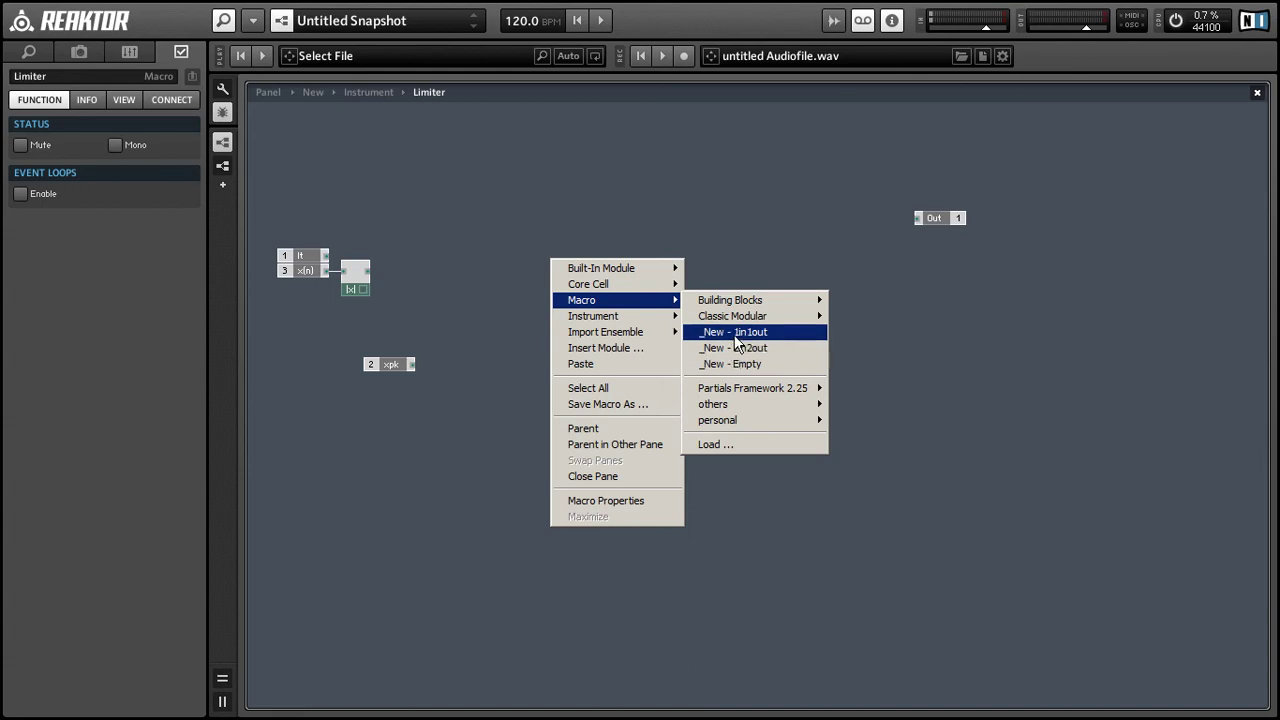
left_click(733, 331)
double_click(591, 275)
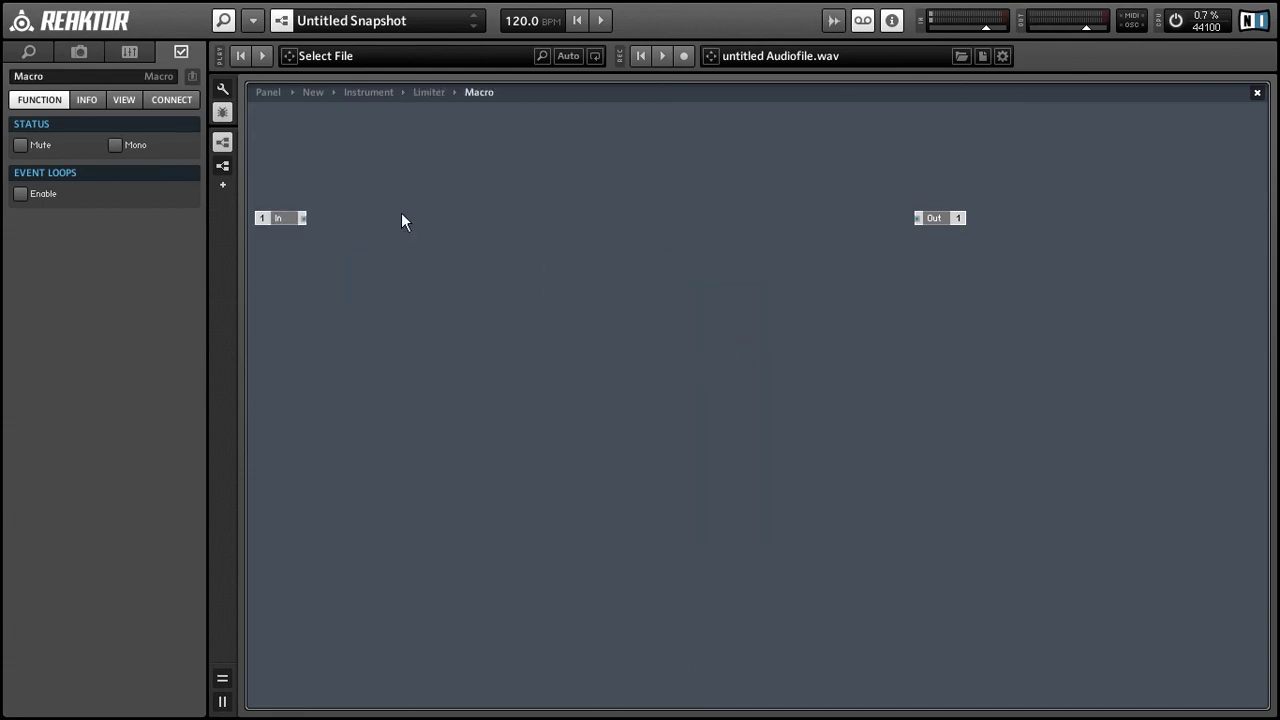
- Duplicate the nested macro's input port to make four inputs, arranged as two stacked pairs
left_click(289, 216)
key("ctrl+d")
left_click_drag(291, 218, 339, 355)
key("ctrl+d")
left_click(290, 257)
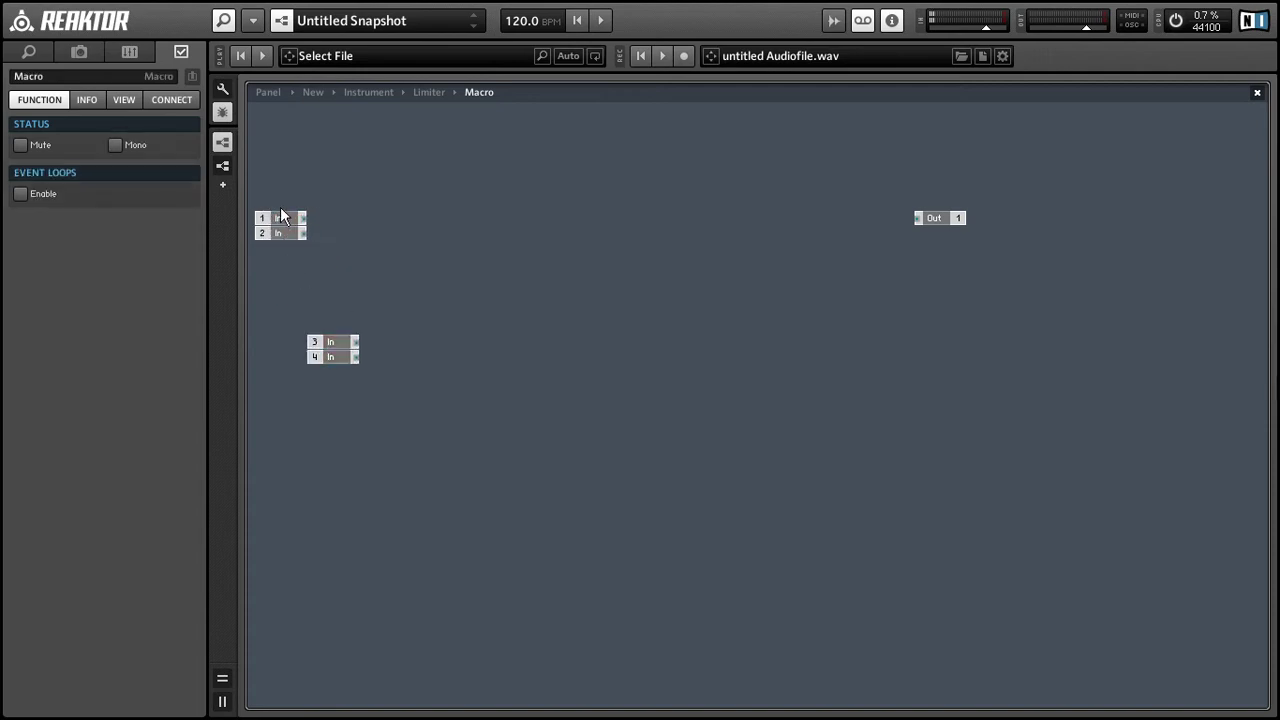
- Rename the nested macro's input ports 1 and 2 as A and B
left_click(281, 222)
left_click_drag(34, 76, 2, 43)
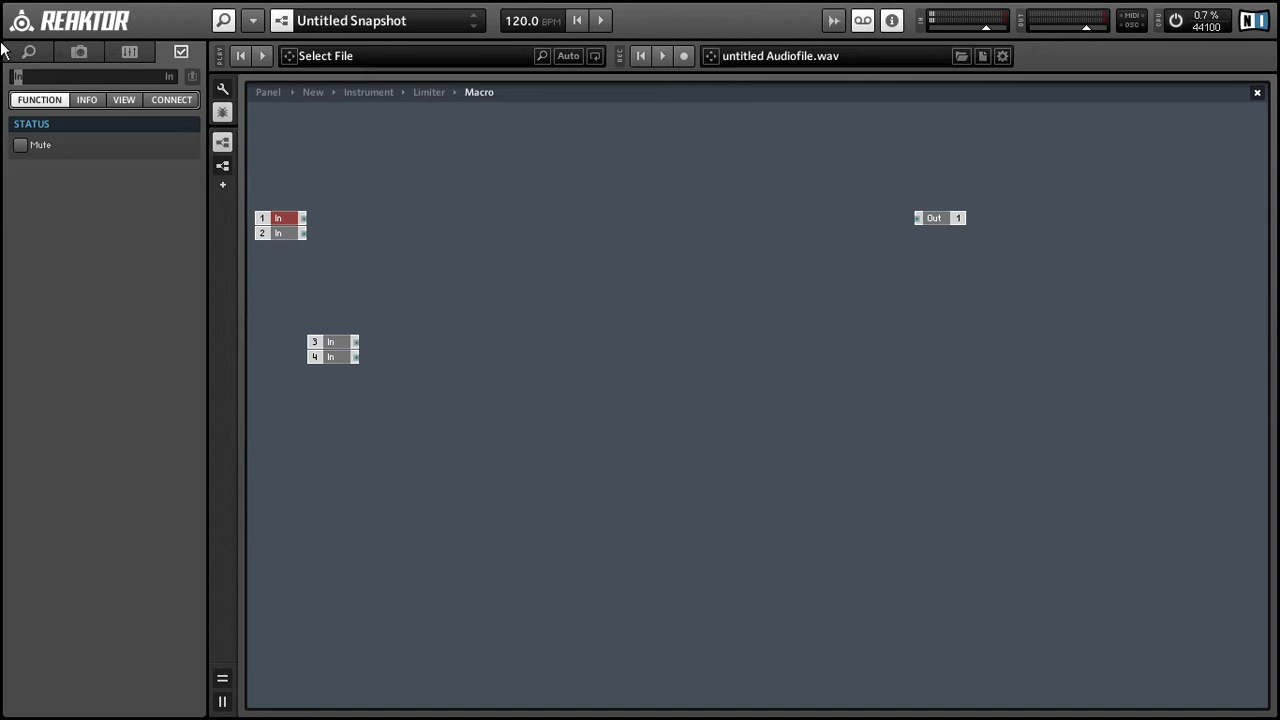
type("A")
left_click(288, 234)
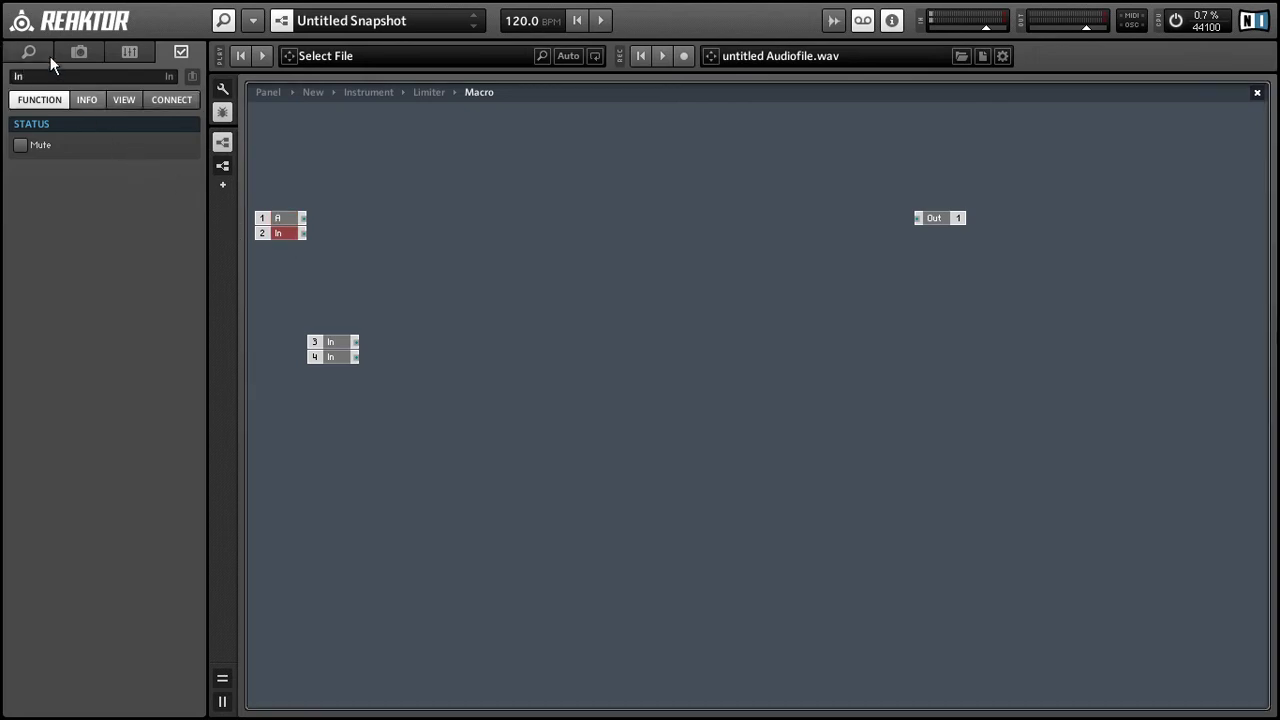
left_click(54, 74)
type("B")
- Rename the nested macro's input ports 3 and 4 as 0 and 1
left_click(332, 342)
left_click_drag(44, 80, 3, 57)
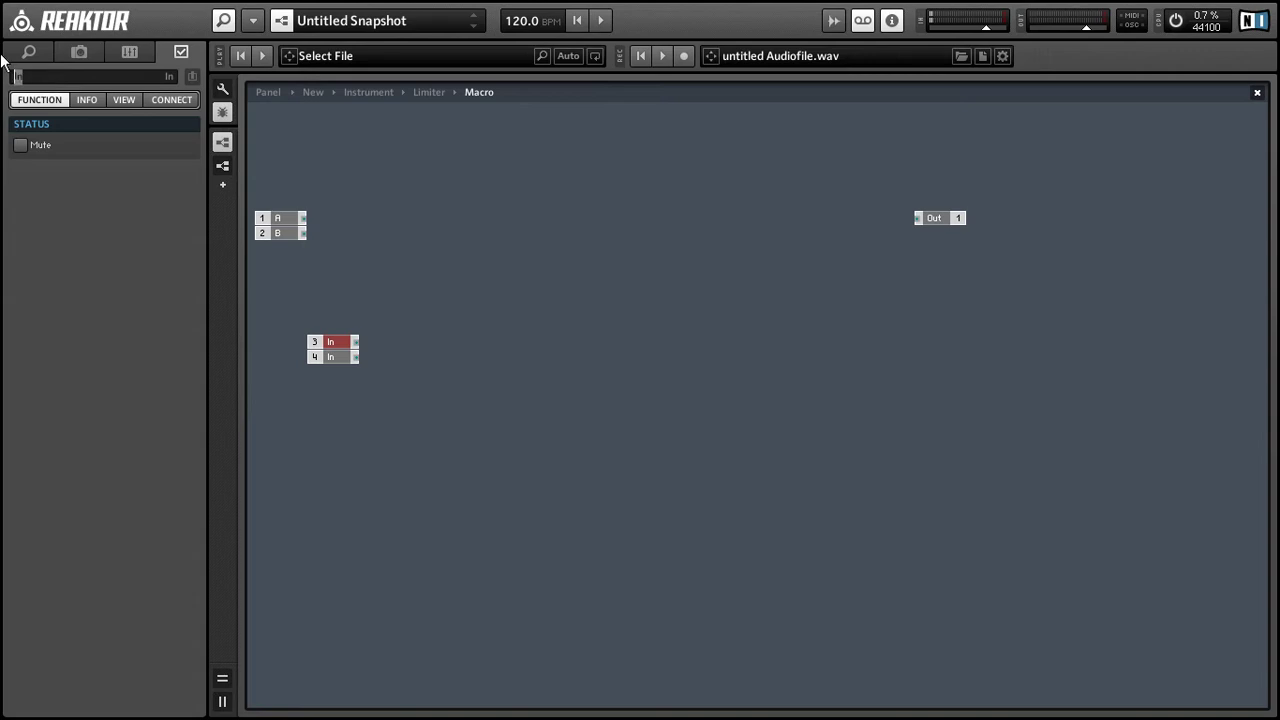
type("0")
left_click(407, 453)
left_click(332, 358)
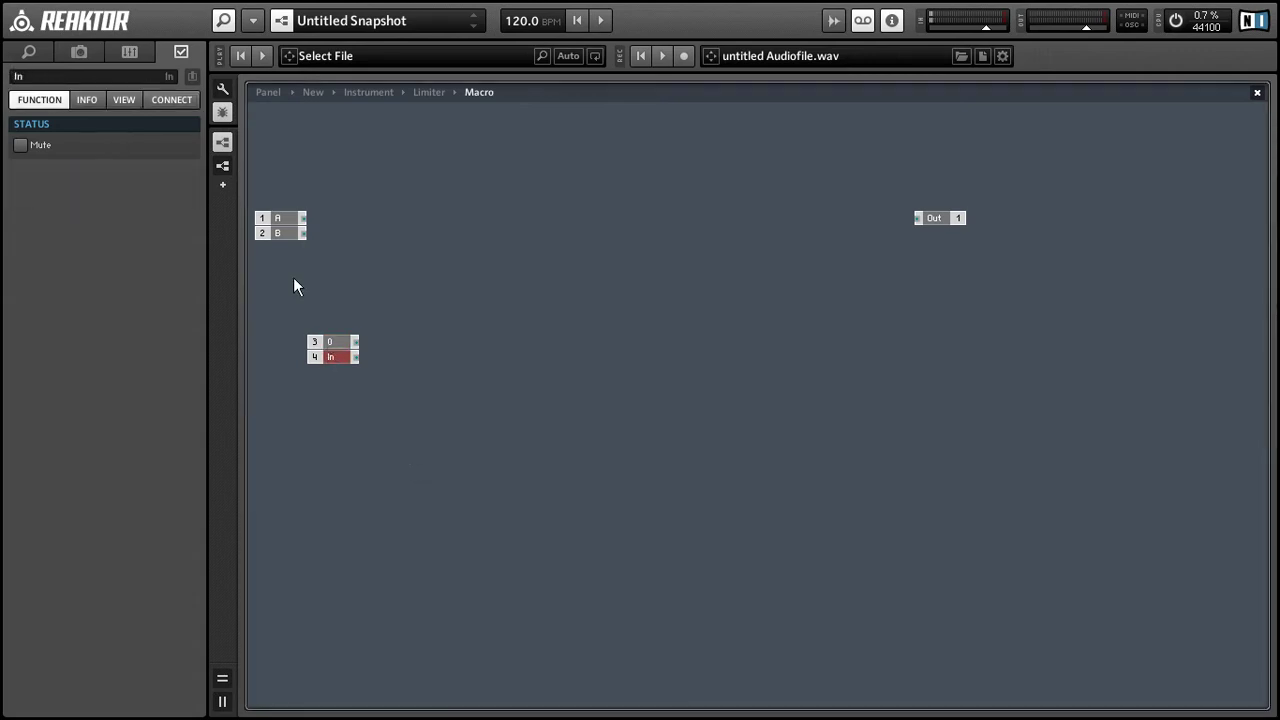
left_click(125, 77)
type("1")
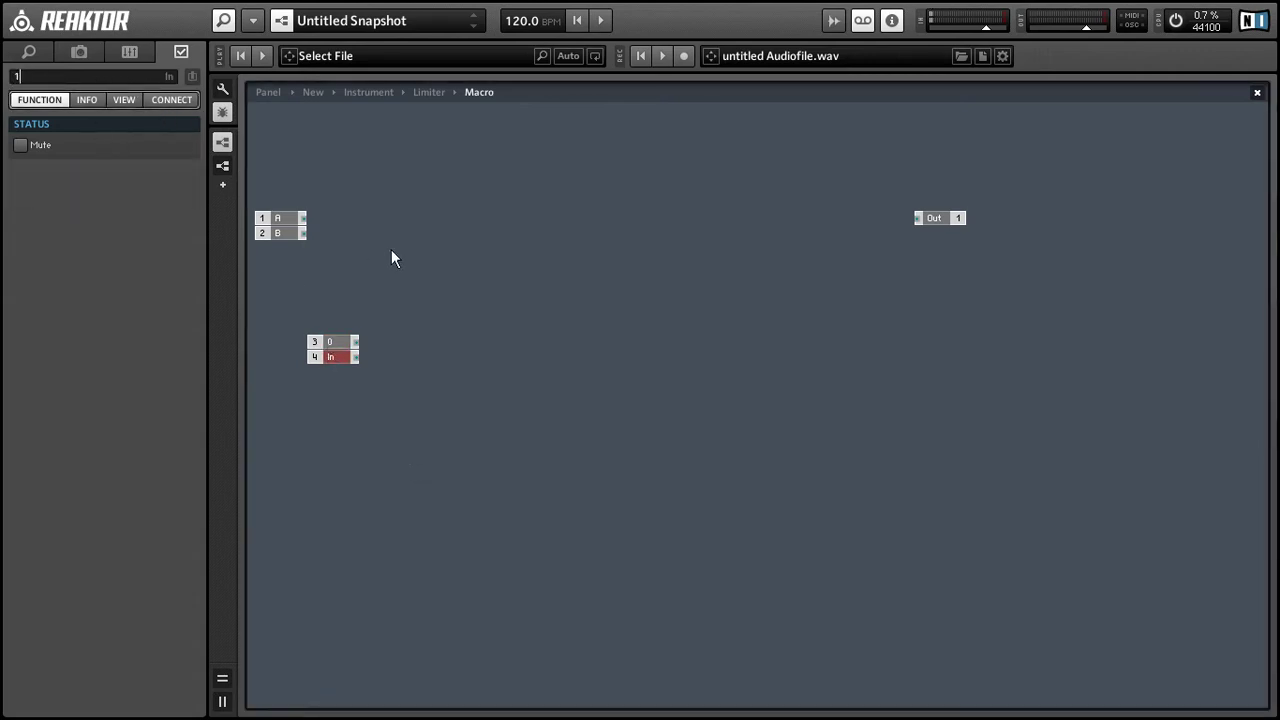
left_click(392, 247)
- Insert a Compare module beside the A and B ports and wire them to its A and B inputs
double_click(392, 247)
type("comp")
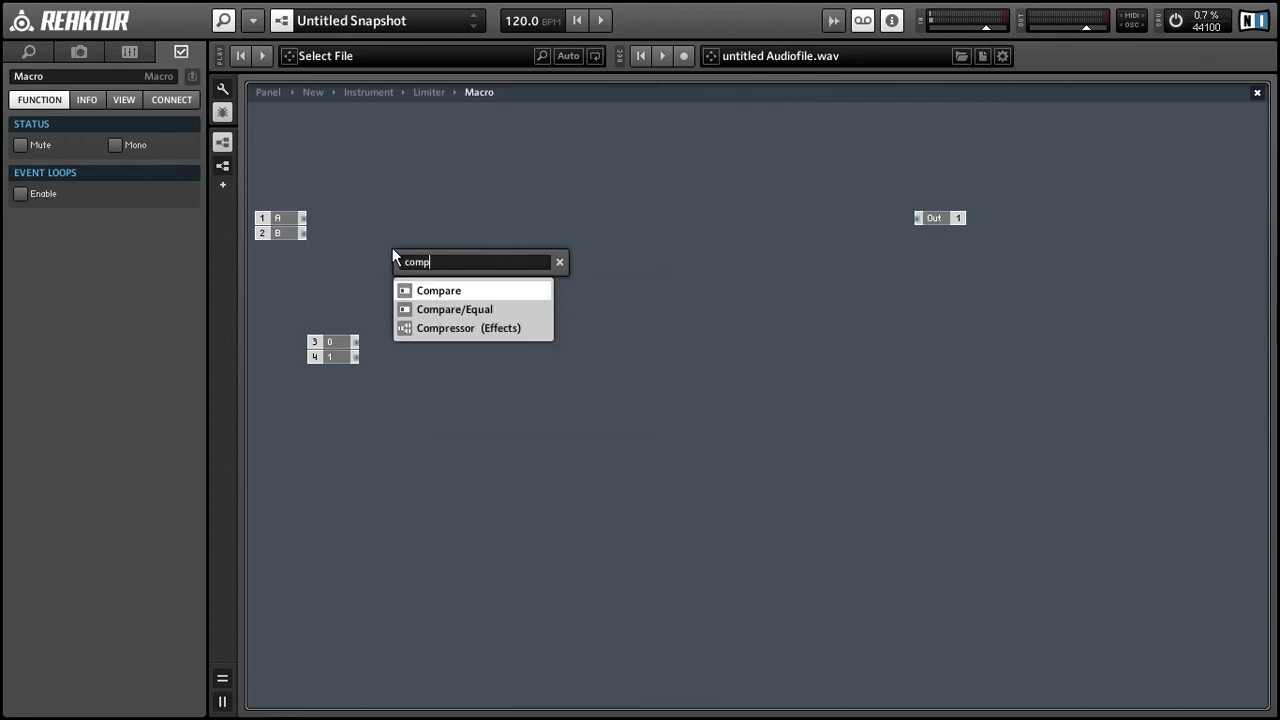
key("Return")
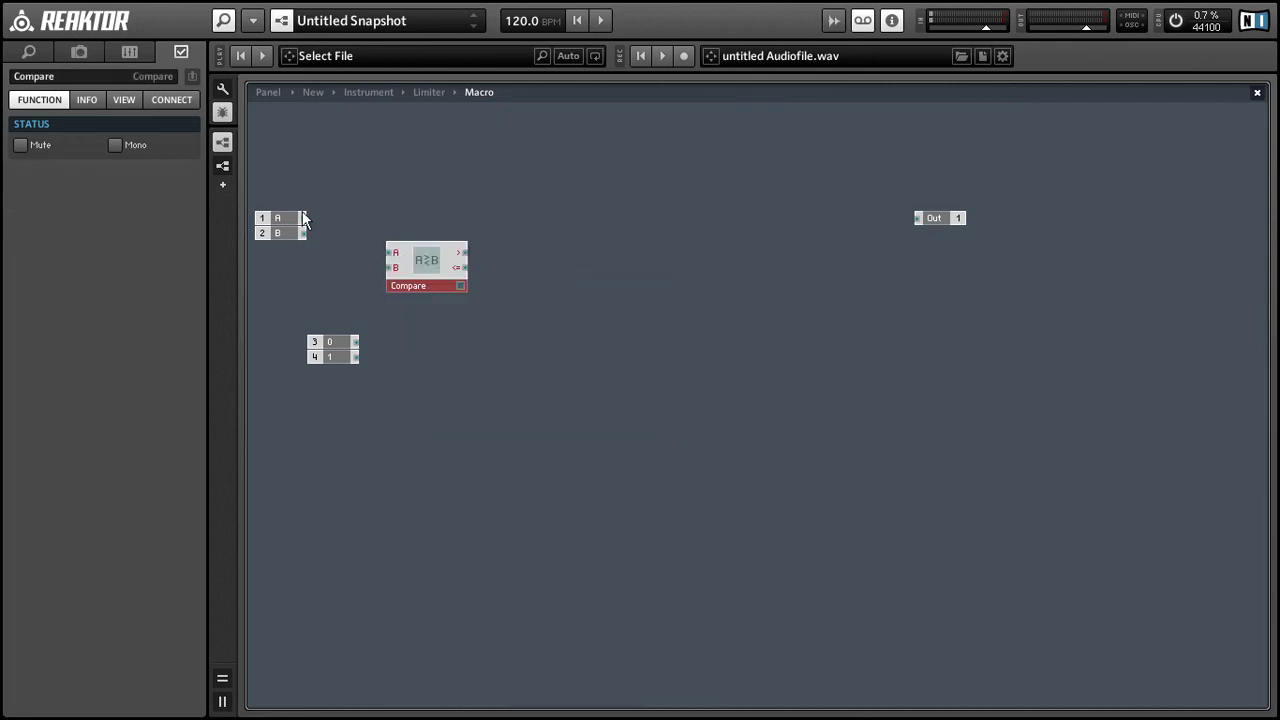
left_click_drag(303, 218, 388, 252)
mouse_move(303, 233)
left_mouse_down()
mouse_move(401, 284)
mouse_move(364, 252)
left_mouse_up()
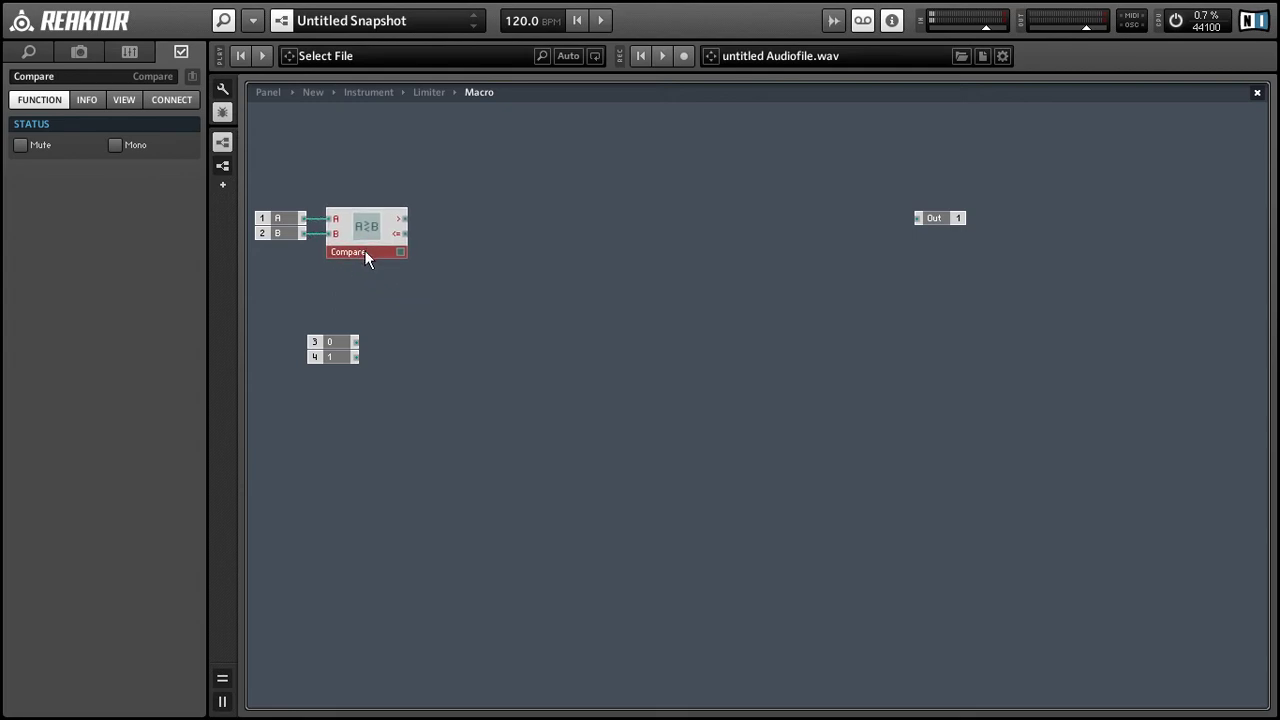
left_click(438, 292)
- Insert a Selector/Scanner module and wire Compare's > output to its Pos input
double_click(546, 241)
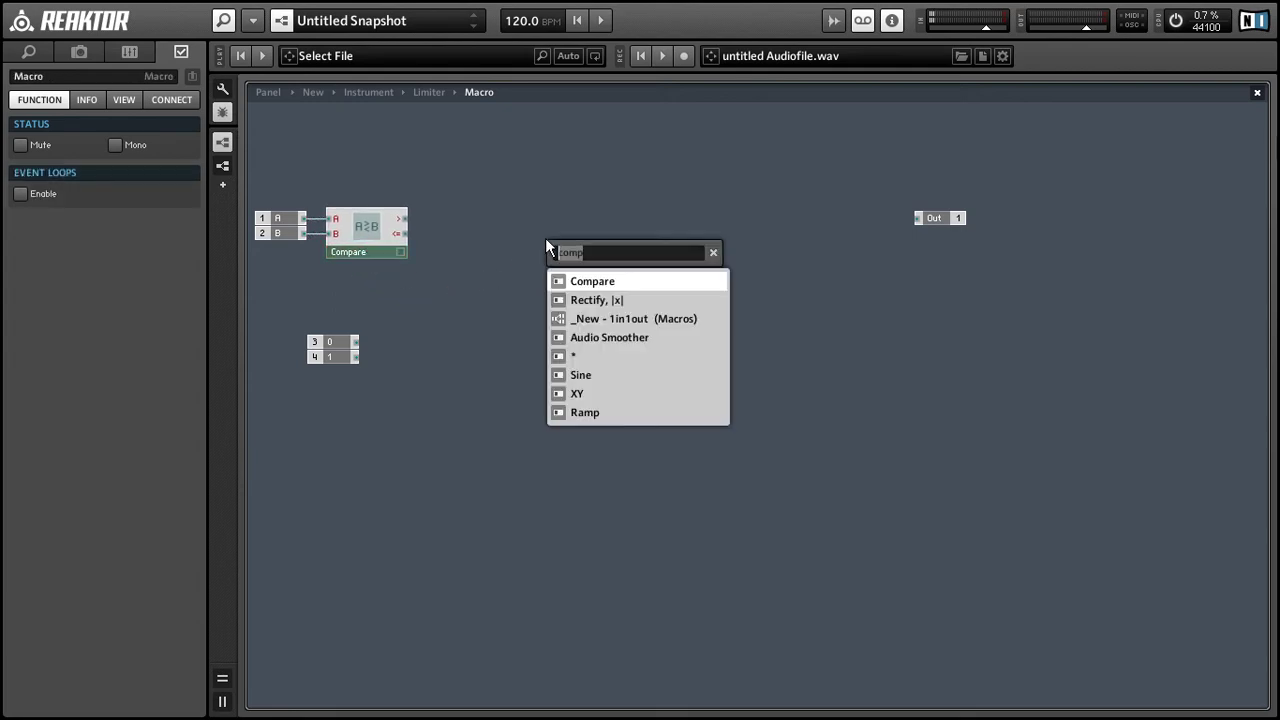
type("select")
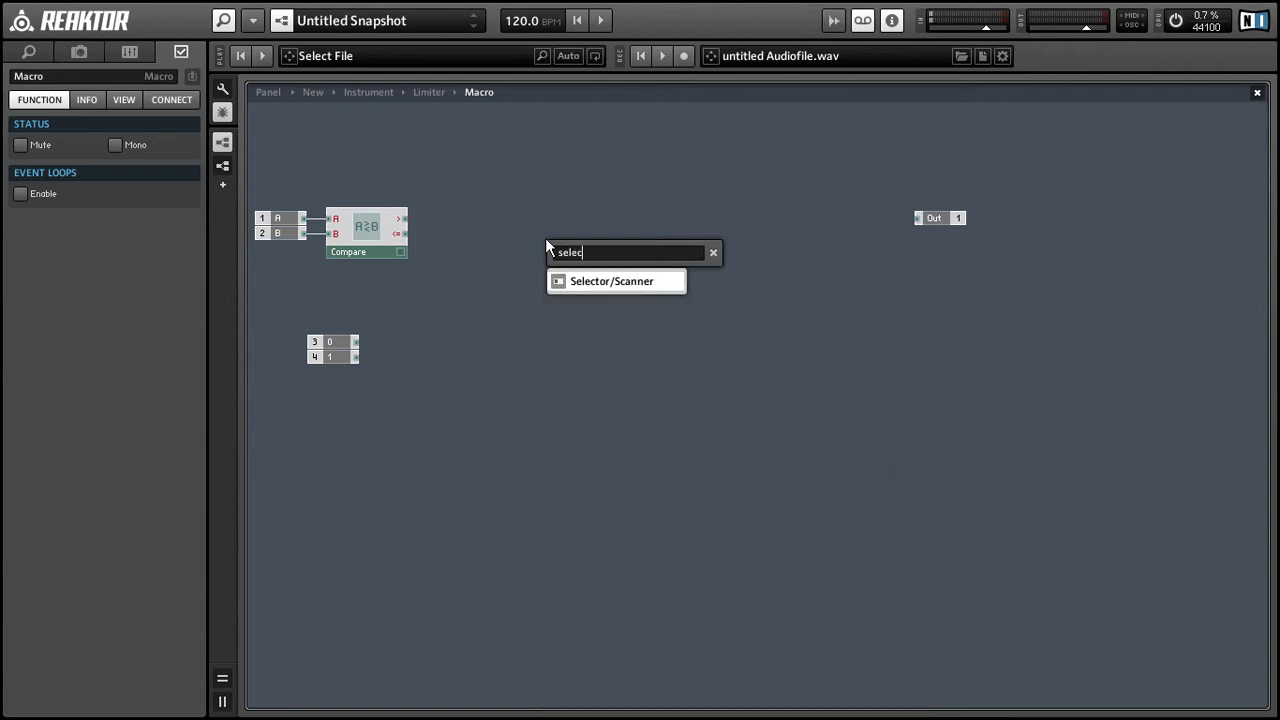
key("Return")
left_click_drag(546, 245, 404, 219)
left_click_drag(599, 261, 546, 234)
- Wire ports 0 and 1 to the matching Selector inputs and the Selector's output to the Out port, keeping the ports close beside it
left_click_drag(329, 341, 491, 234)
left_click_drag(355, 358, 491, 245)
left_click_drag(329, 364, 434, 228)
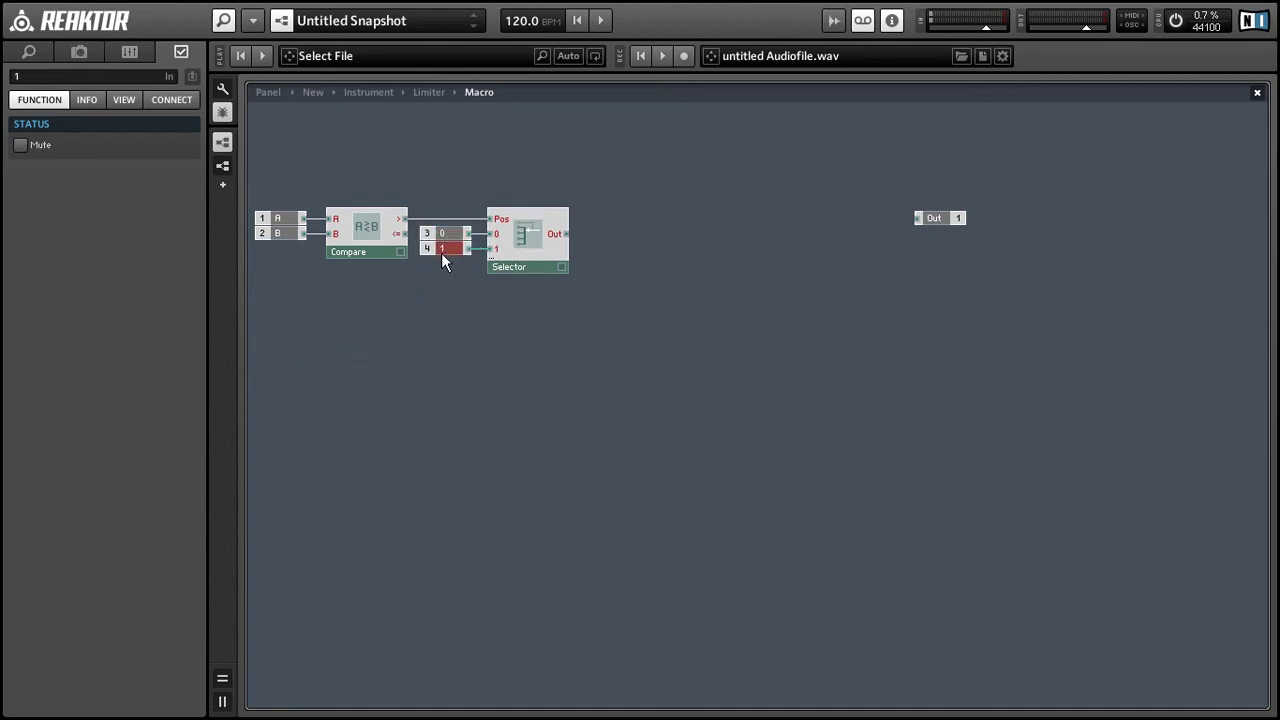
left_click(480, 275)
left_click_drag(560, 232, 730, 205)
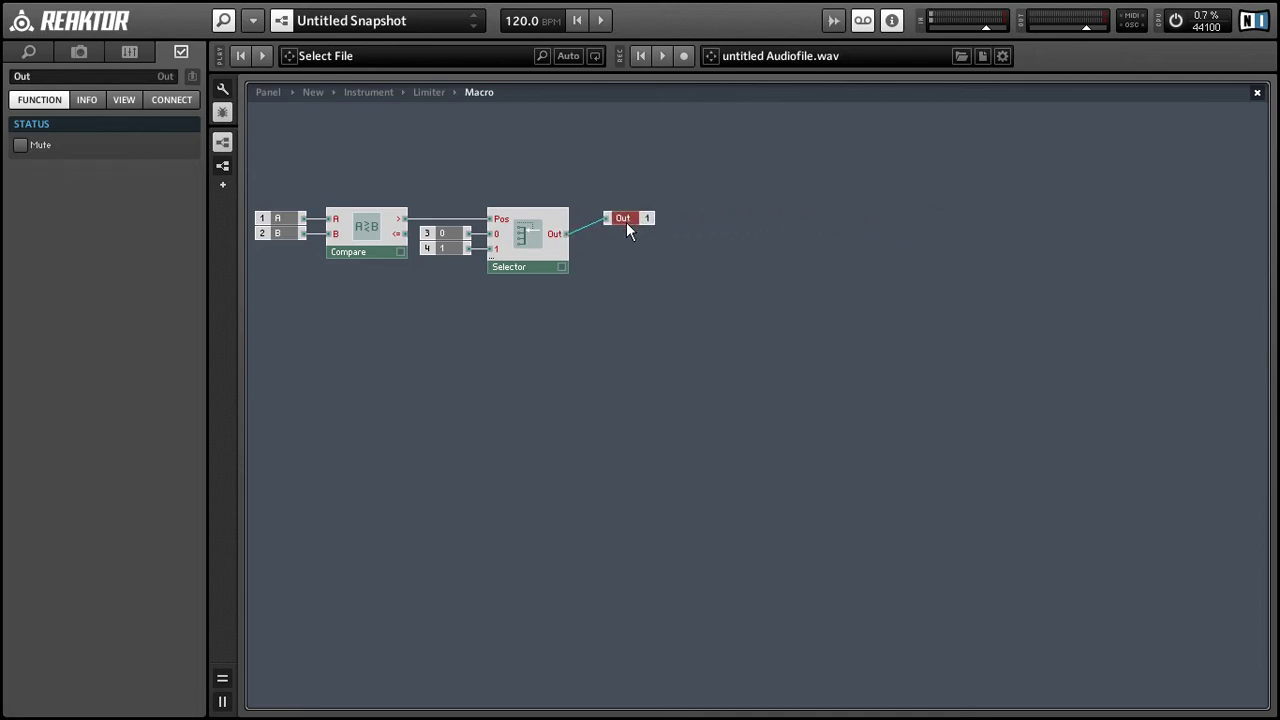
left_click(66, 74)
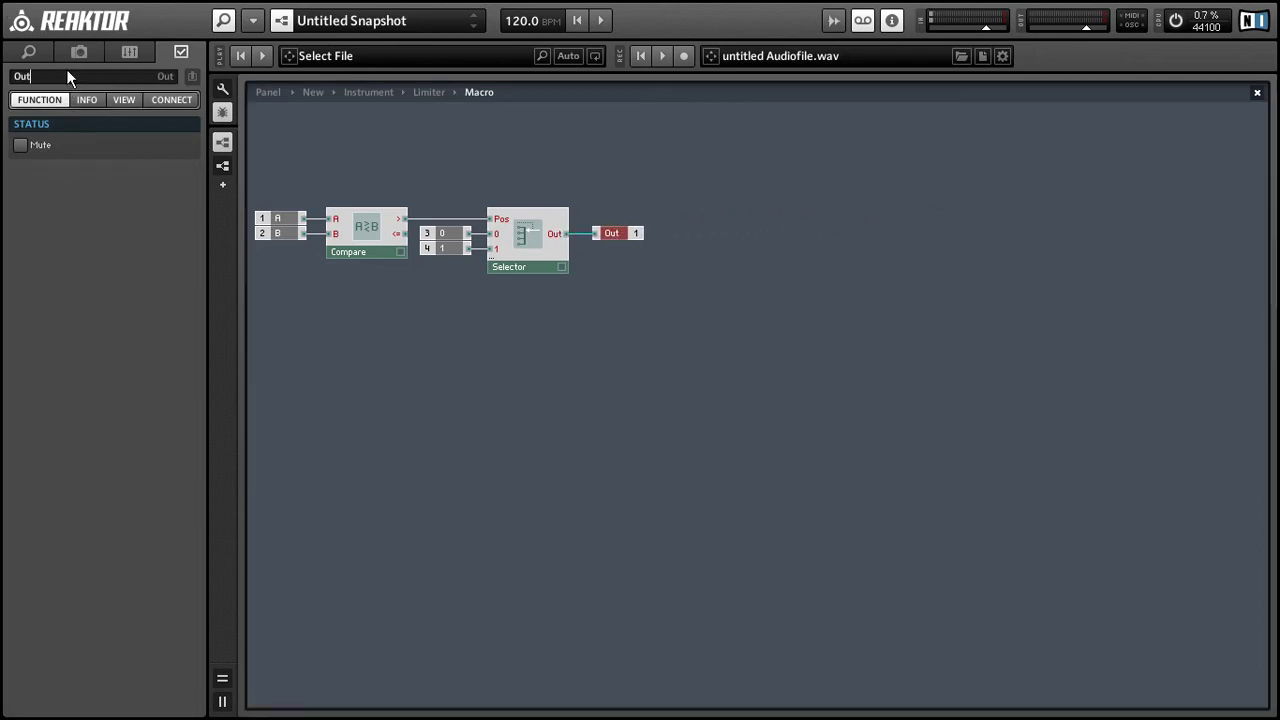
type("Select")
key("Return")
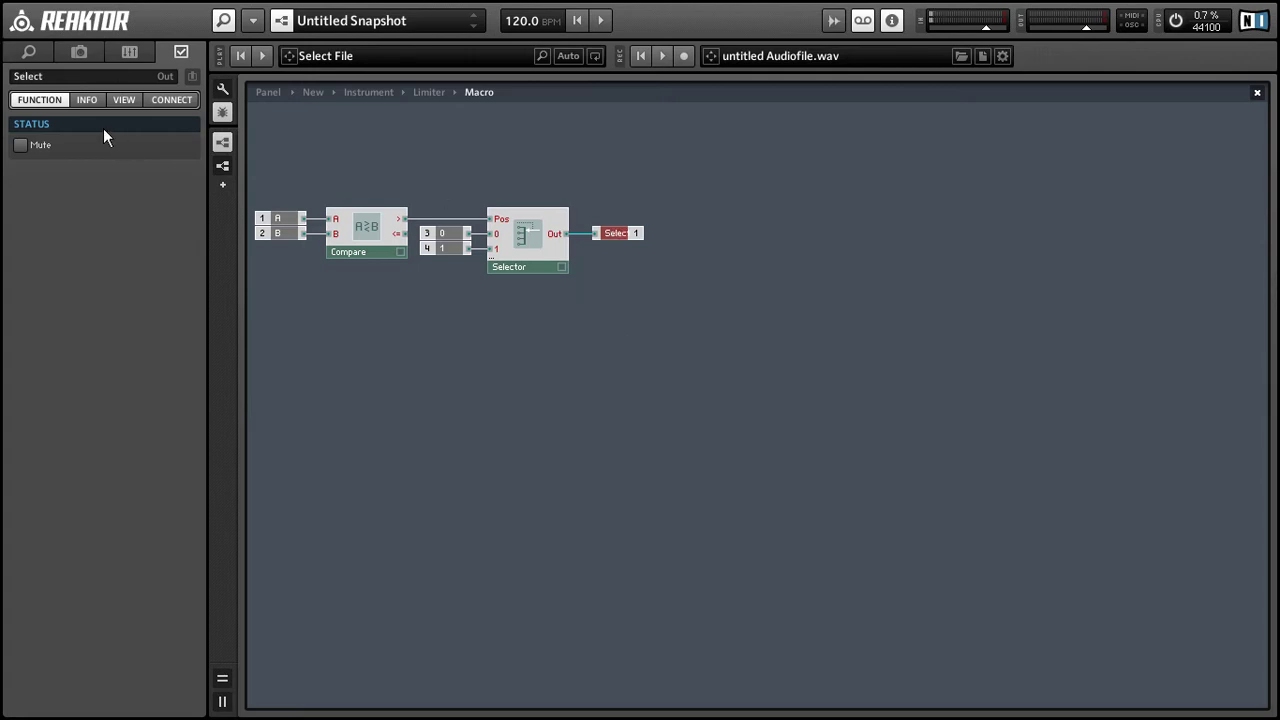
key("ctrl+z")
- Rename the nested macro as Select and return to the Limiter structure
left_click(541, 327)
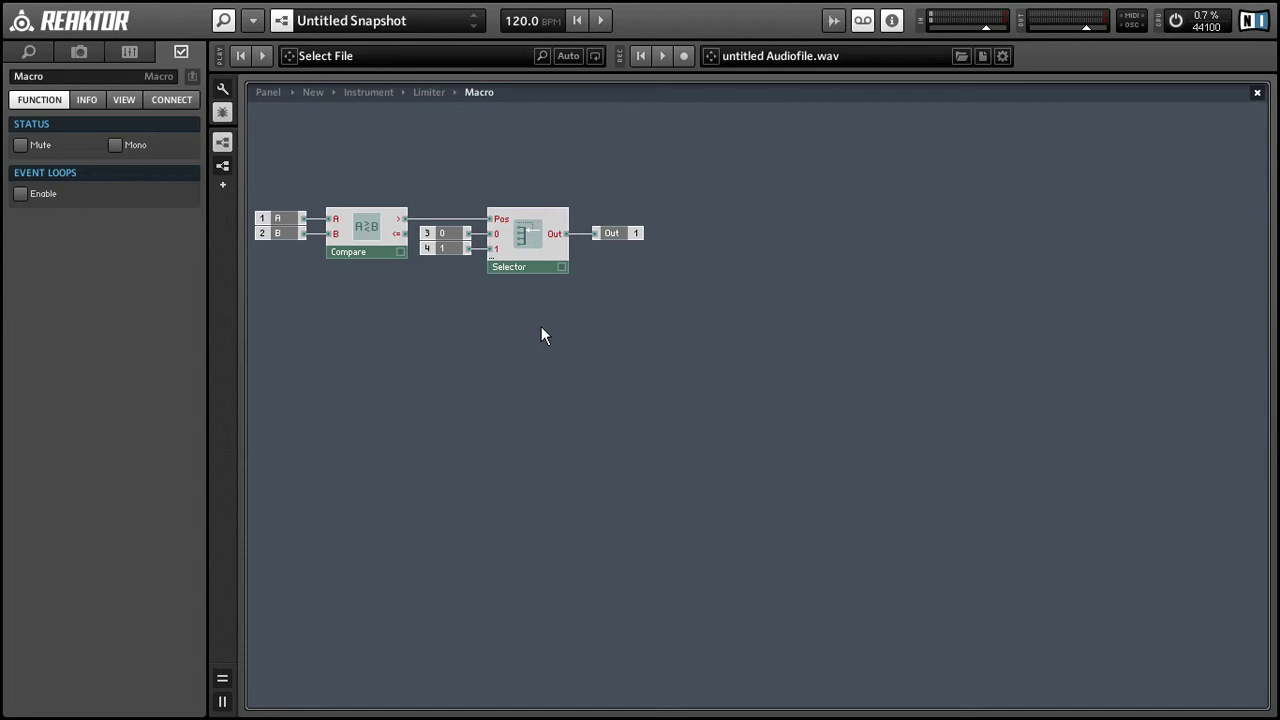
left_click(70, 70)
type("Select")
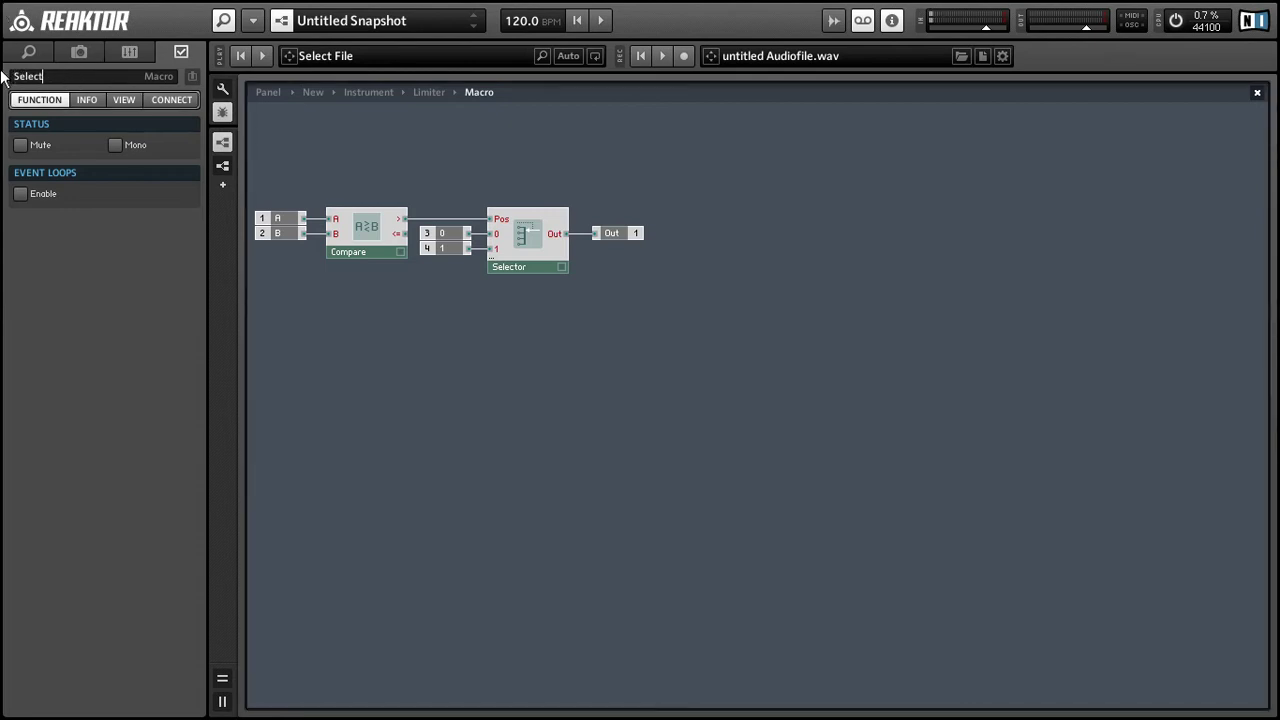
key("Return")
double_click(394, 370)
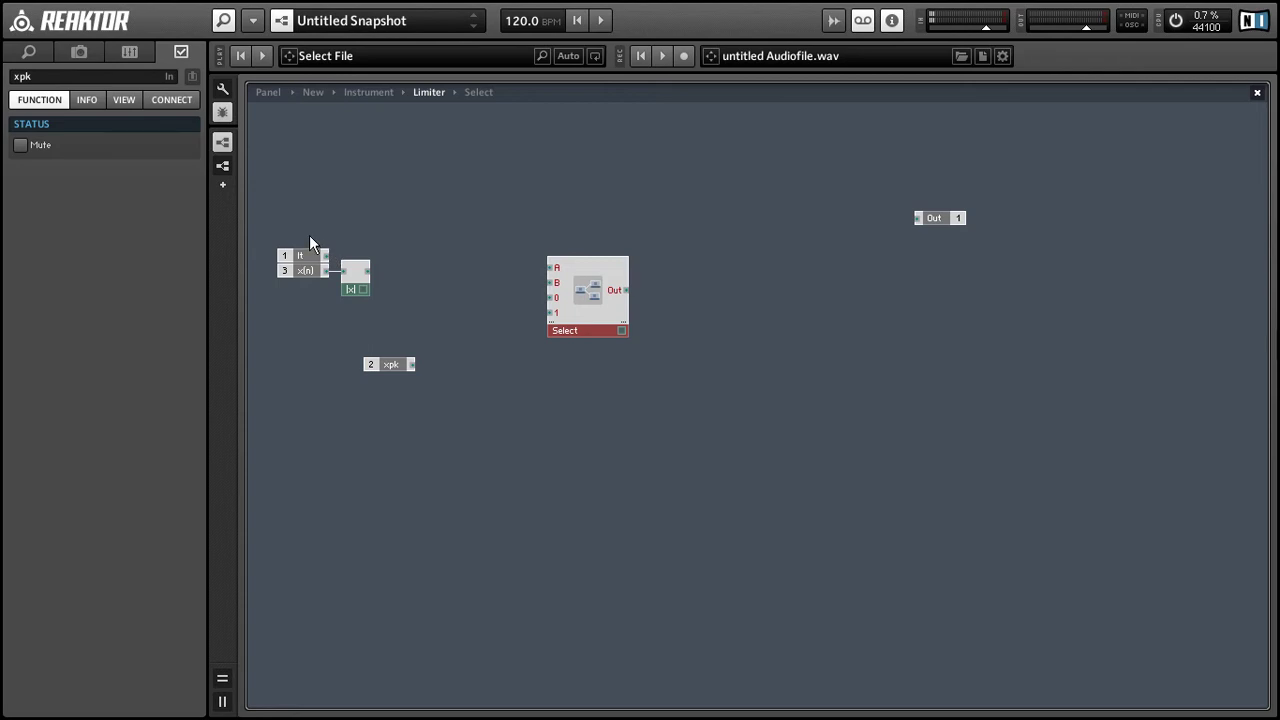
- Following the book's a > xpeak condition, wire the rectifier to Select's A input and xpk to B, and tighten the layout
key("alt+Tab")
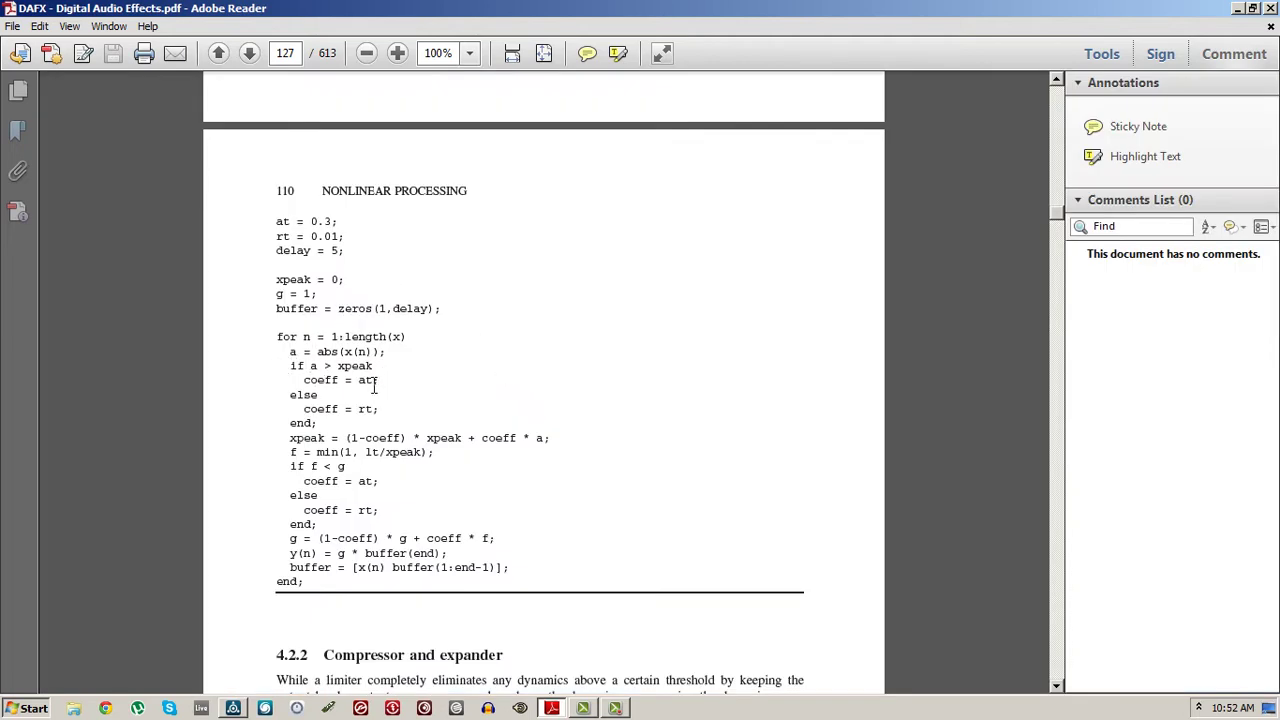
key("alt+Tab")
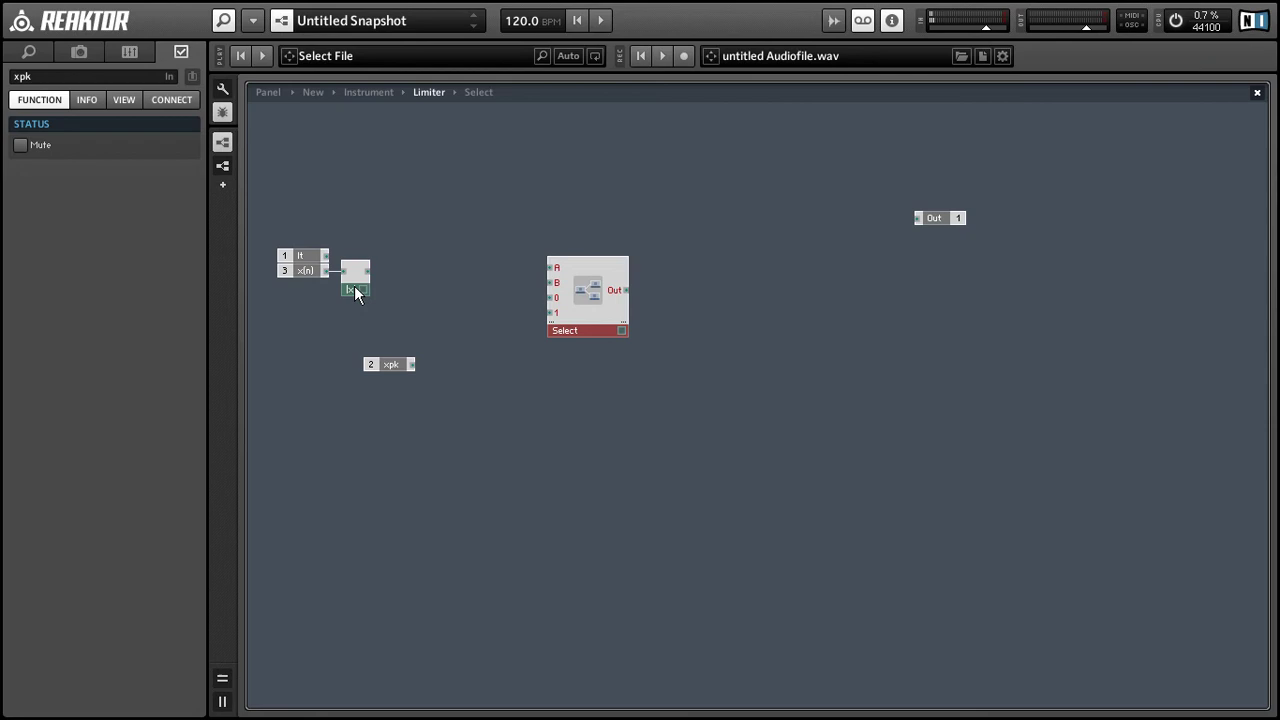
mouse_move(355, 280)
left_mouse_down()
mouse_move(549, 277)
mouse_move(372, 271)
left_mouse_up()
left_click_drag(372, 372, 551, 284)
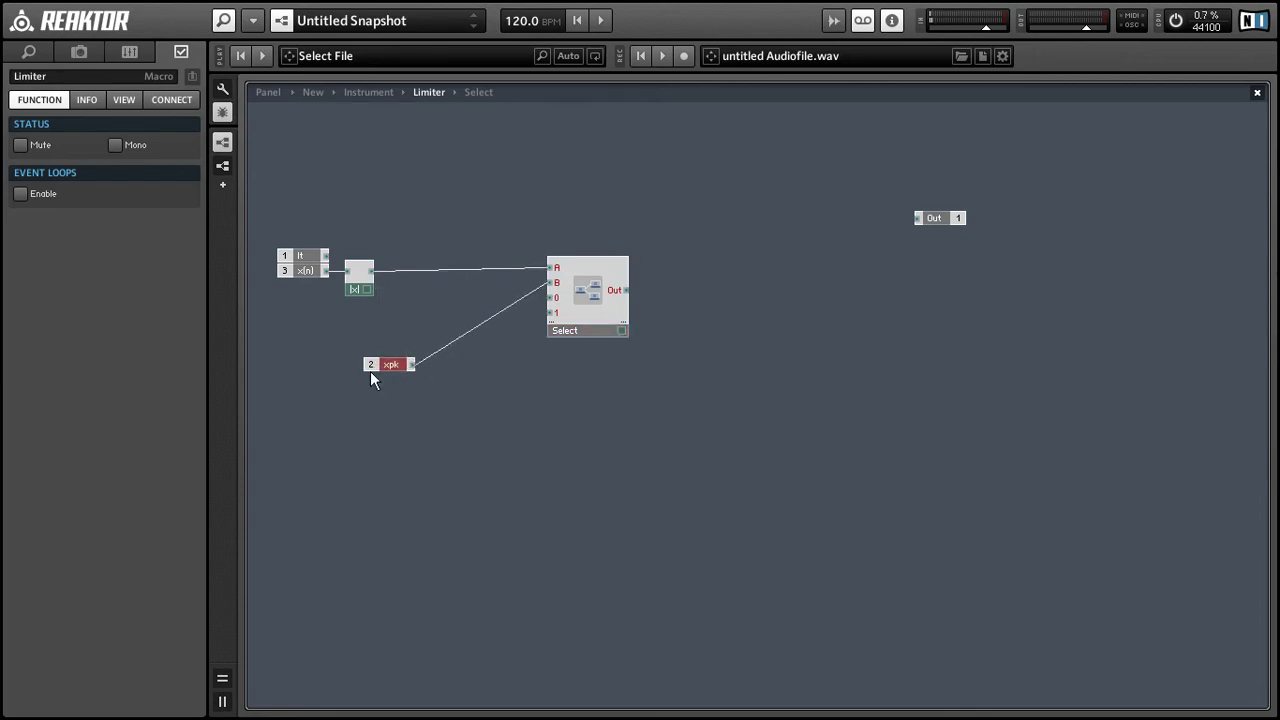
left_click_drag(391, 366, 507, 285)
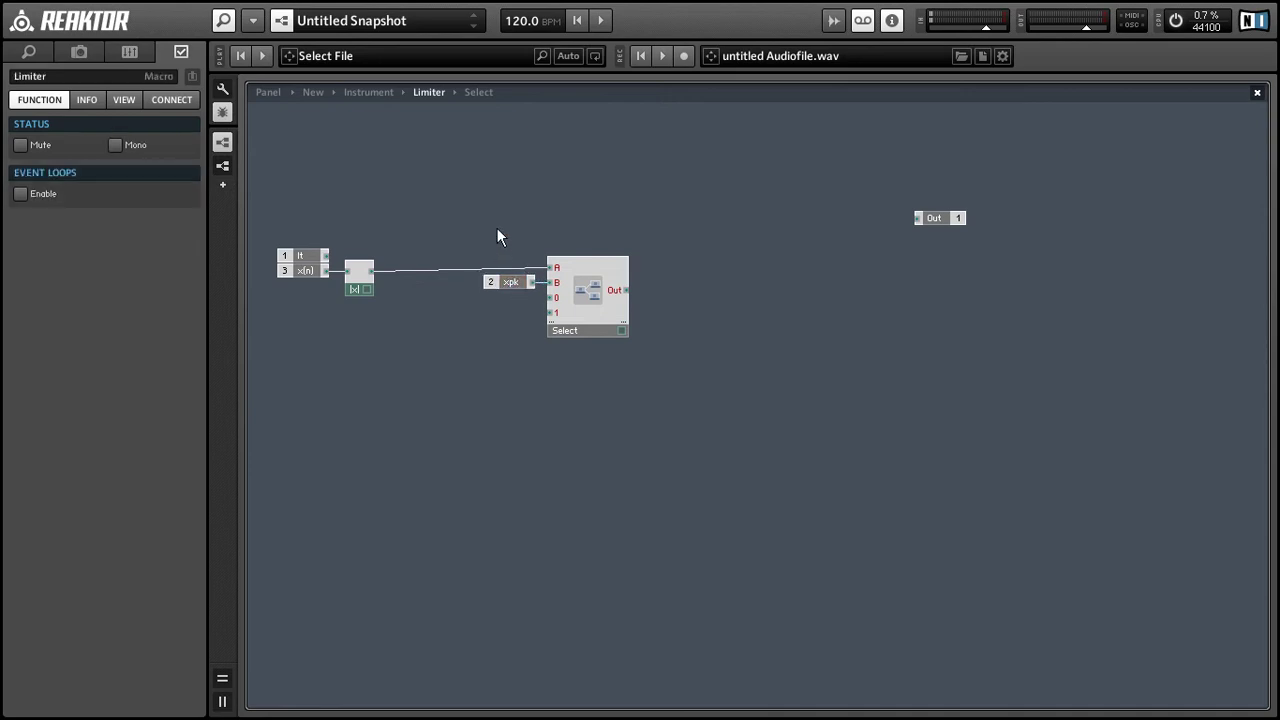
left_click_drag(500, 232, 515, 319)
- Check the attack coefficient in the book's code and feed Select's input 1 with a constant of 0.3
key("alt+Tab")
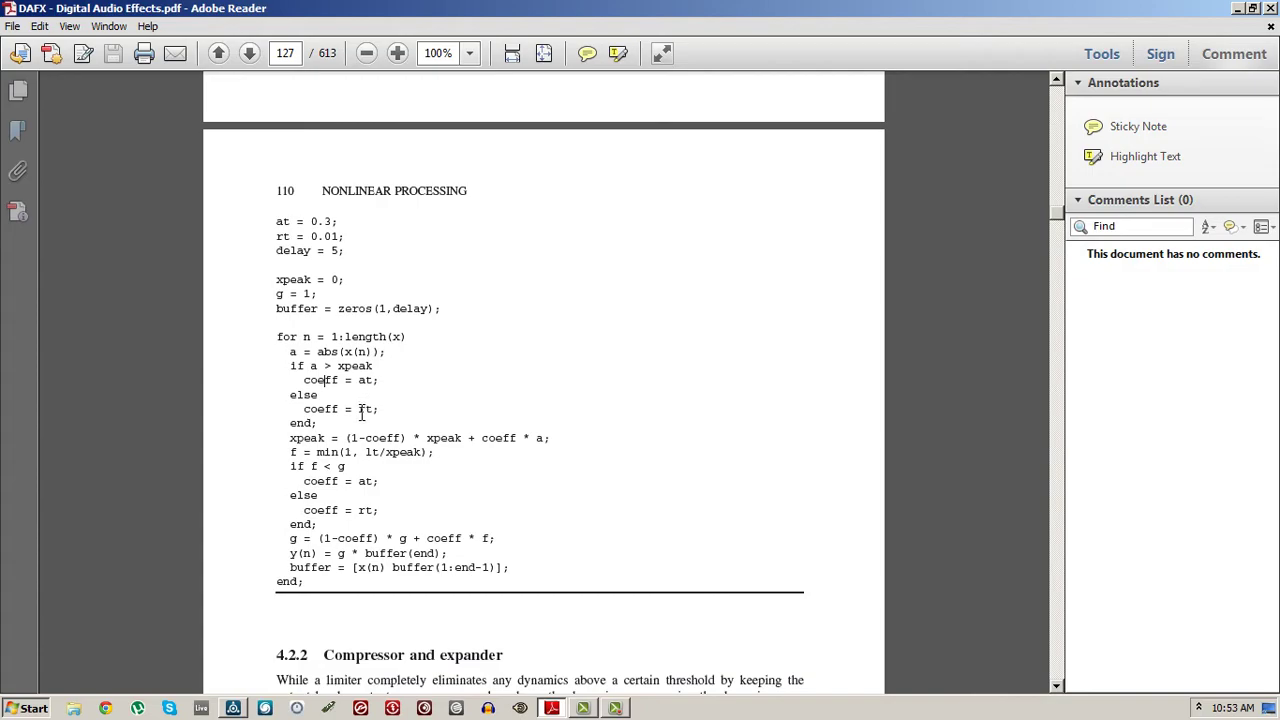
key("alt+Tab")
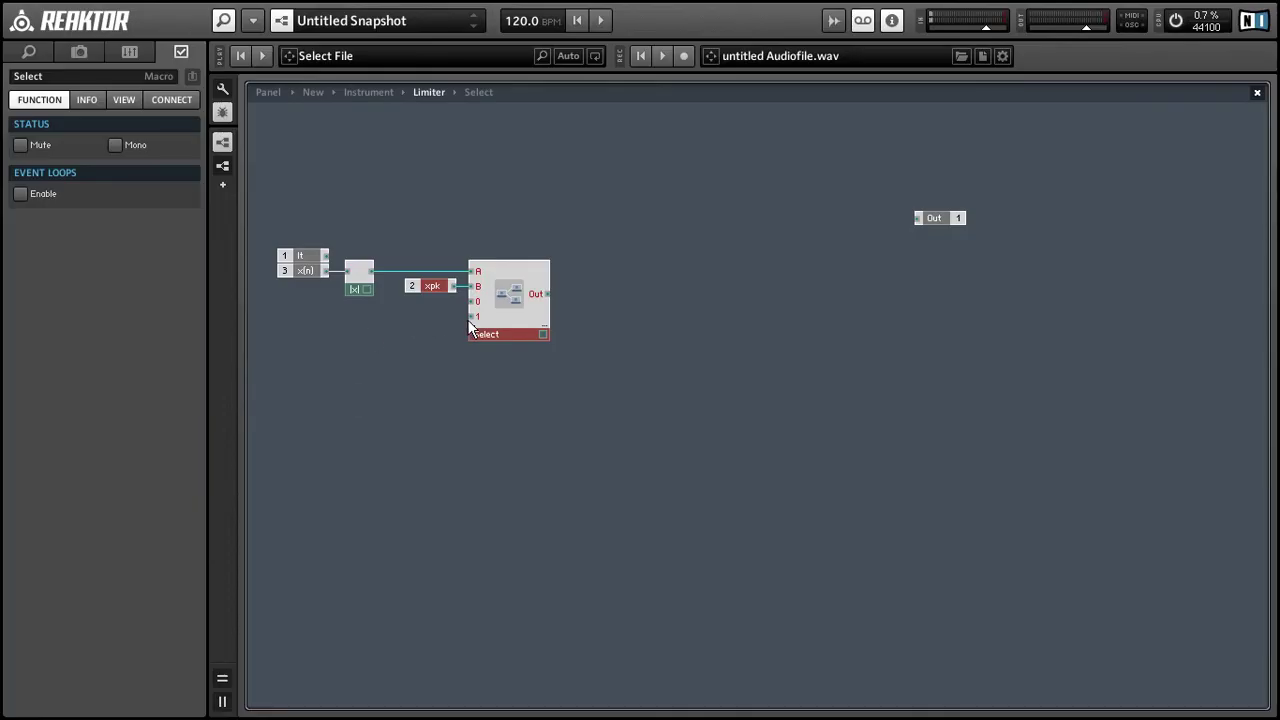
right_click(472, 318)
left_click(495, 343)
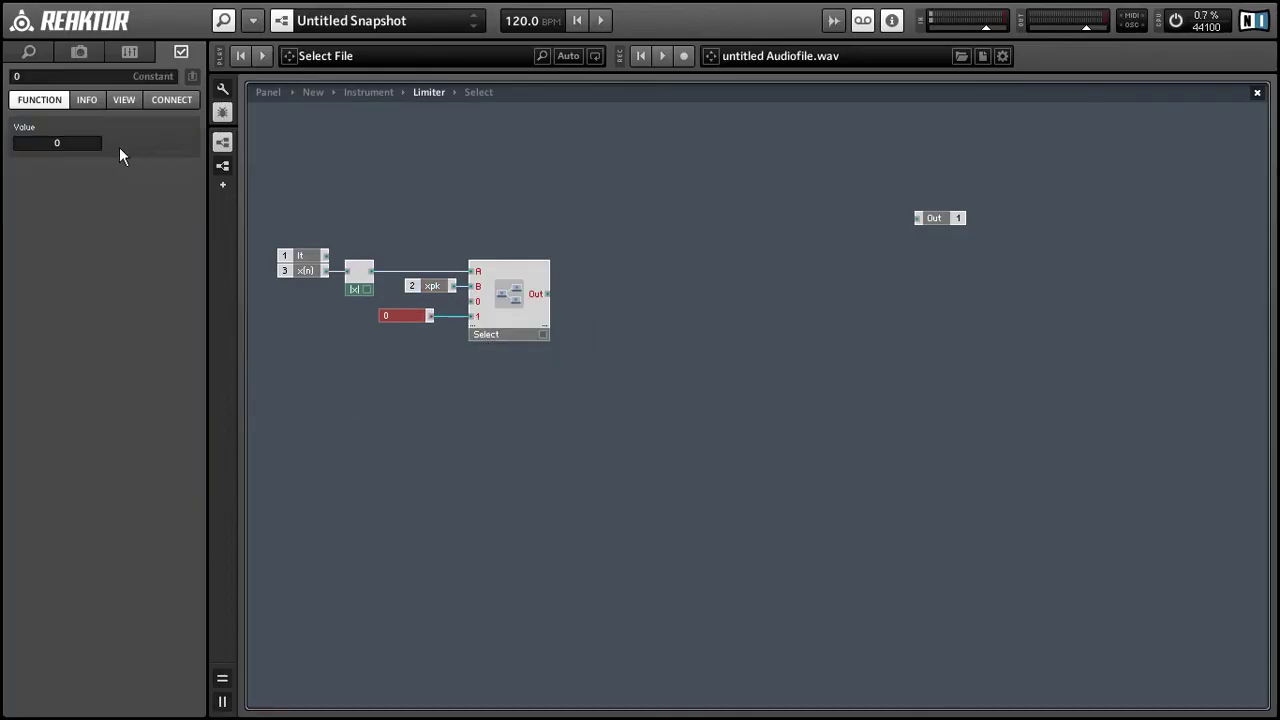
double_click(91, 144)
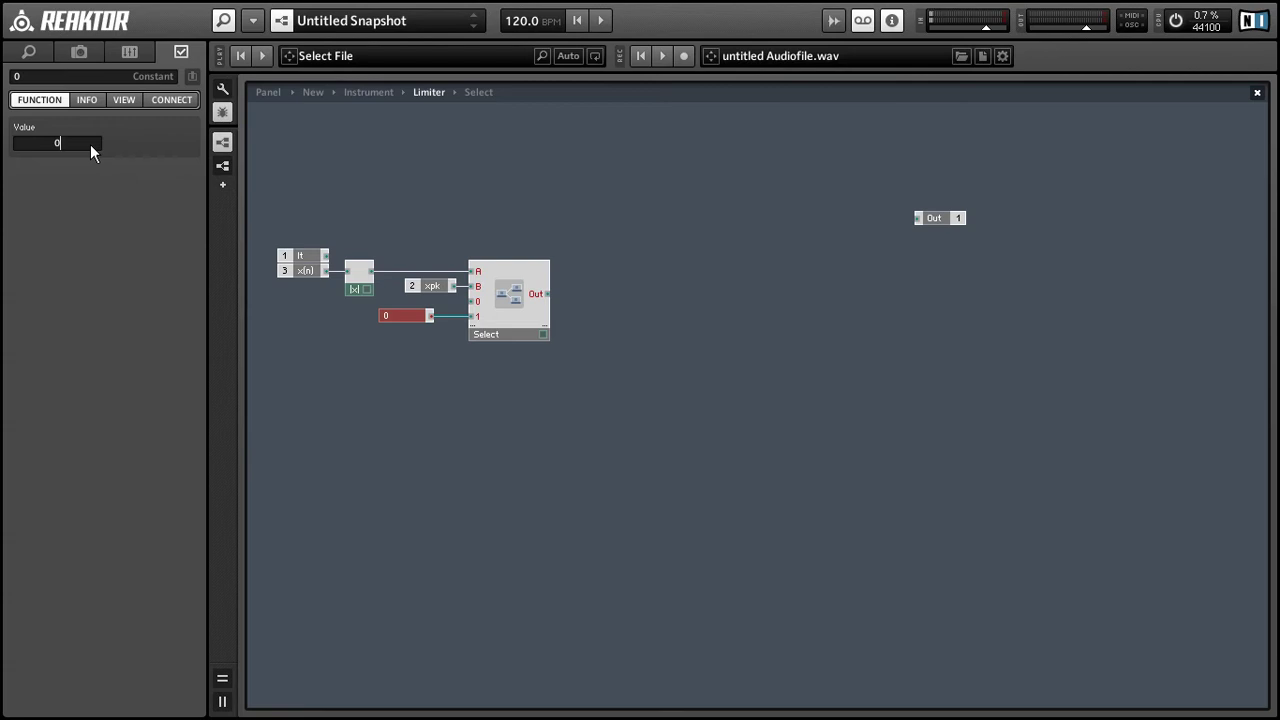
type(".3")
left_click(427, 432)
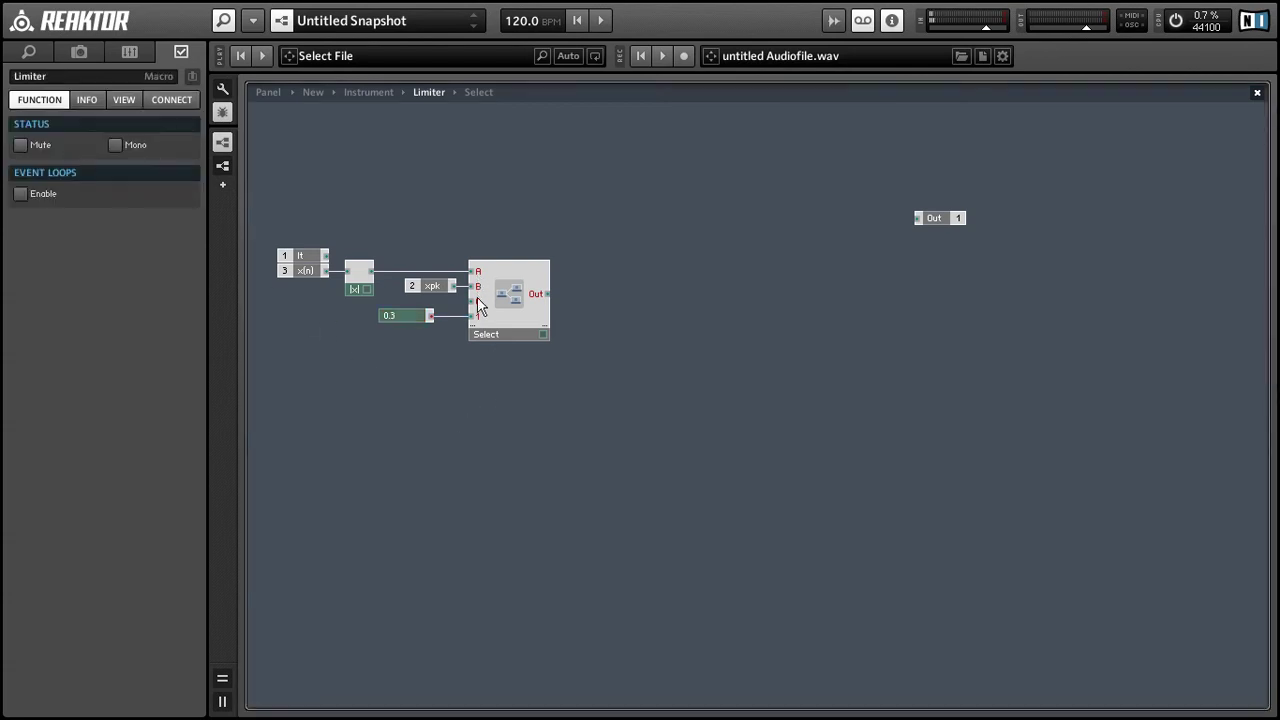
- Create a constant of 0.01 on Select's input 0 as the release coefficient
right_click(477, 301)
left_click(495, 326)
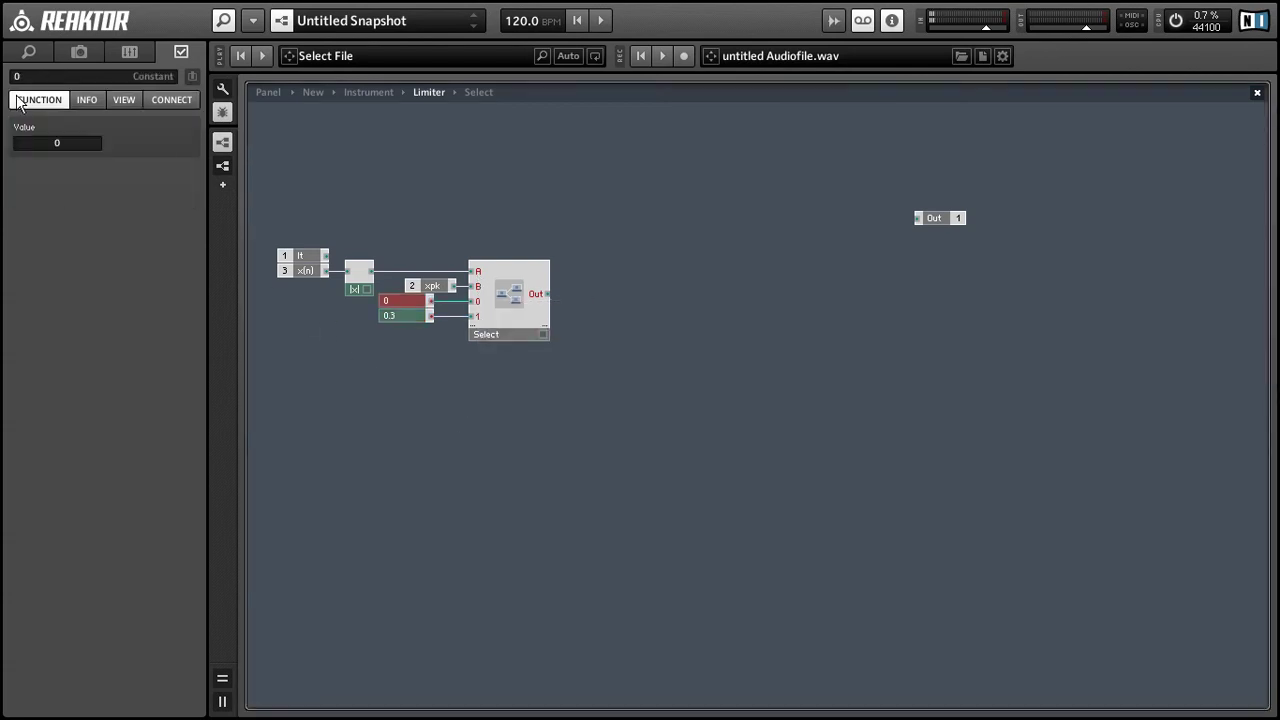
left_click(70, 138)
type(".01")
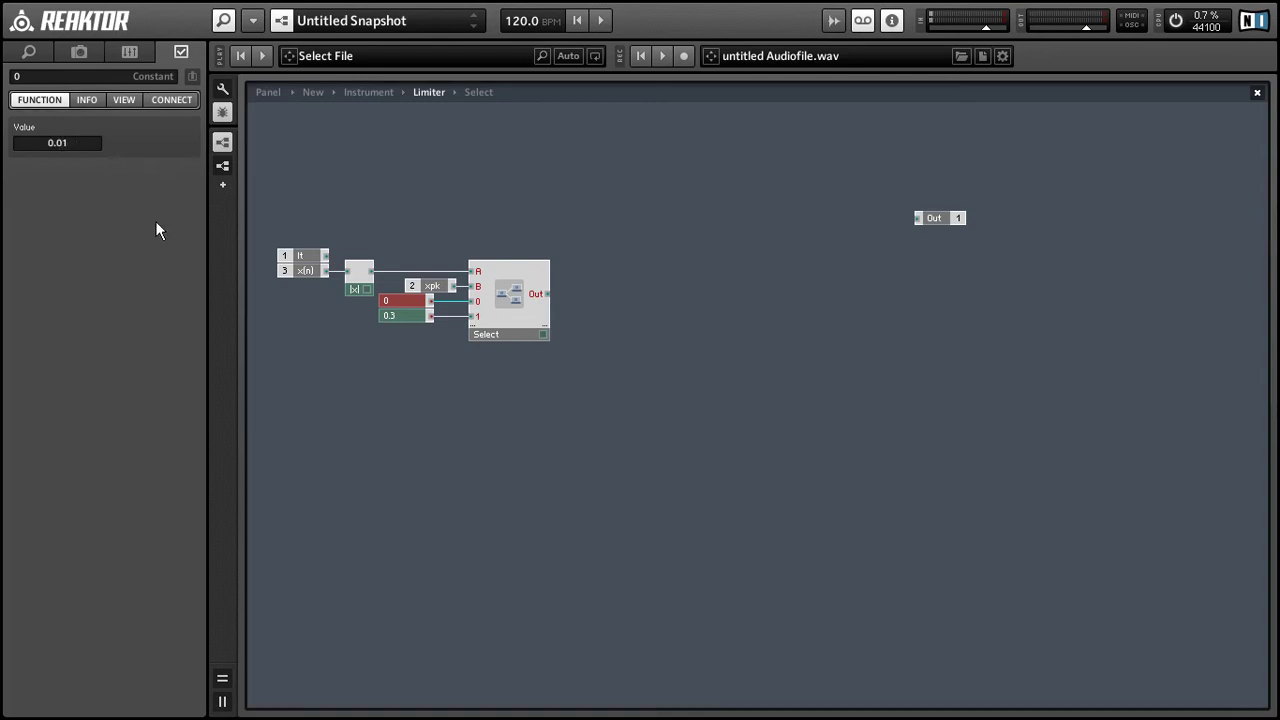
left_click(376, 335)
- Stack xpk and the two constants beneath the x(n) port and move Select close beside the rectifier
left_click_drag(385, 339, 395, 306)
left_click_drag(395, 306, 415, 299)
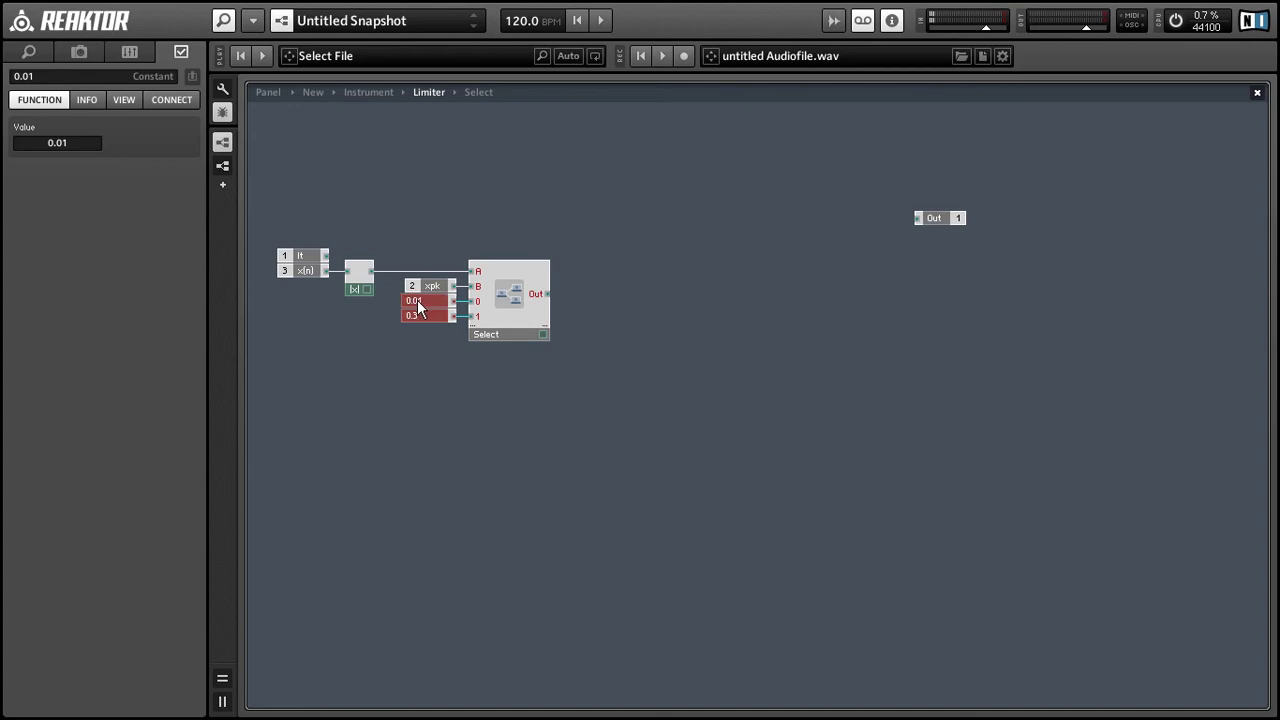
left_click_drag(410, 217, 518, 333)
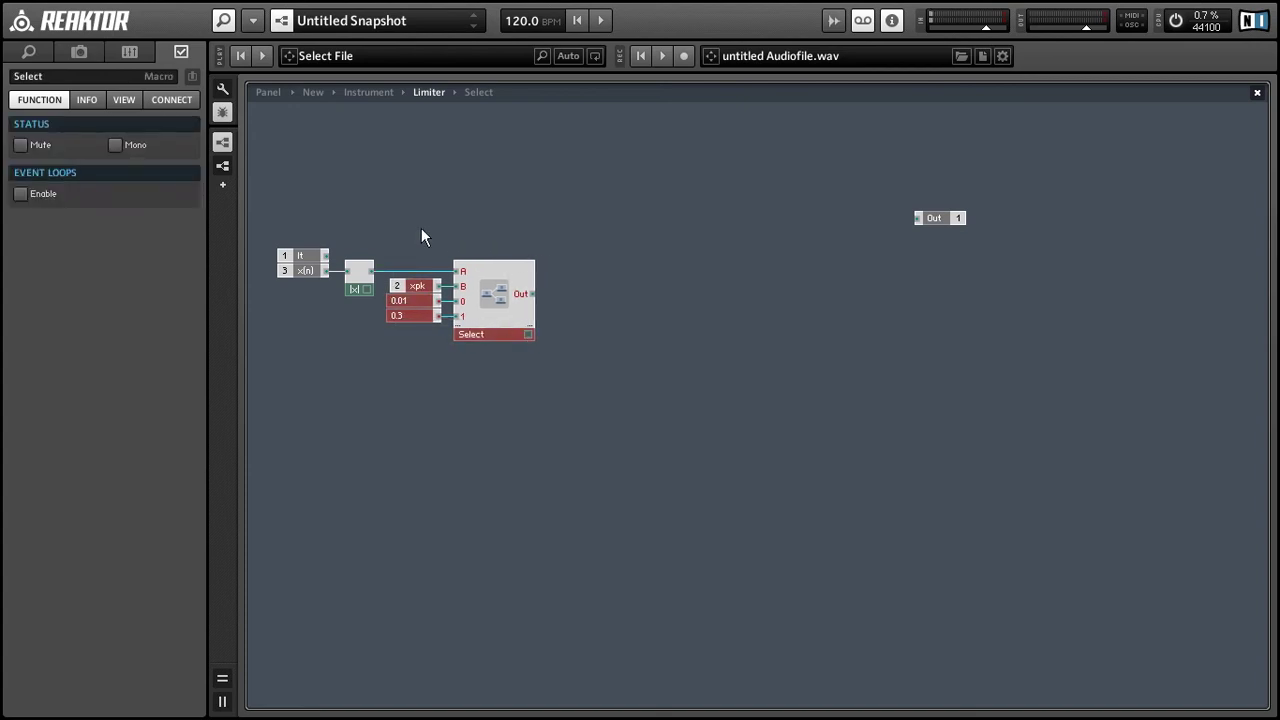
left_click_drag(421, 228, 305, 314)
left_click_drag(503, 308, 437, 312)
left_click(380, 308)
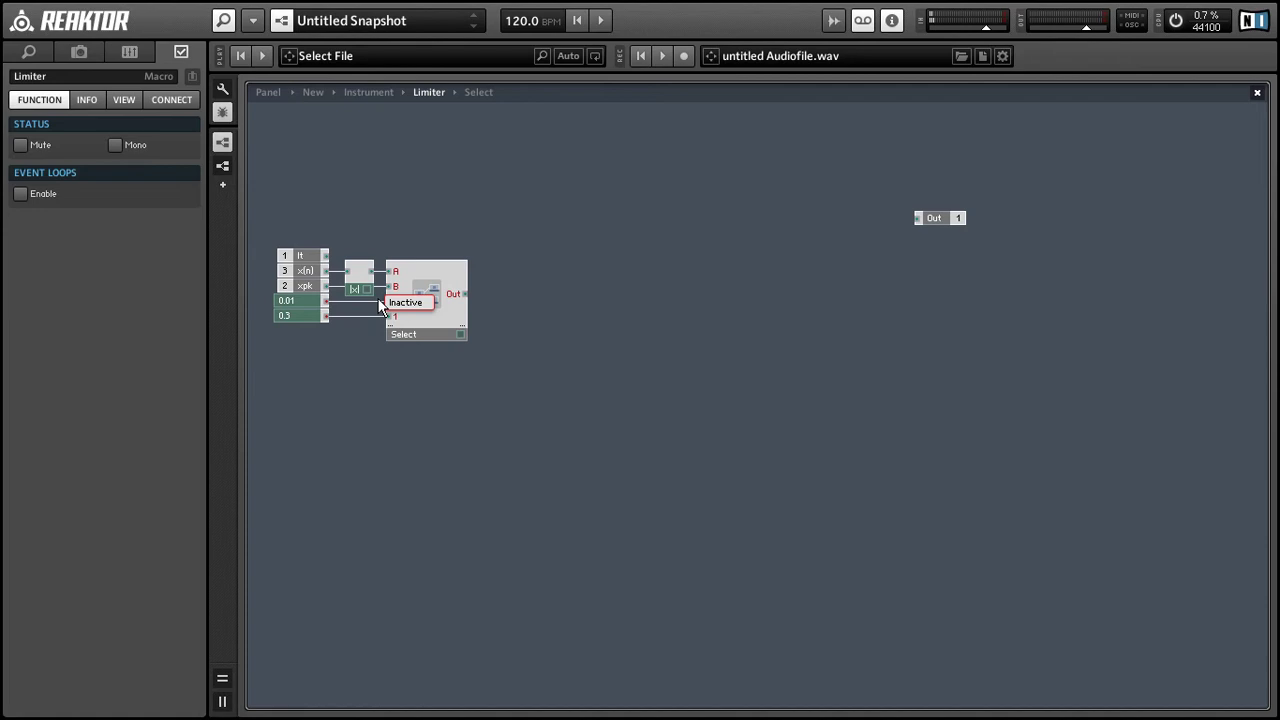
- Check the xpeak formula in the book's code and insert a Subtract module beside the Select macro
key("alt+Tab")
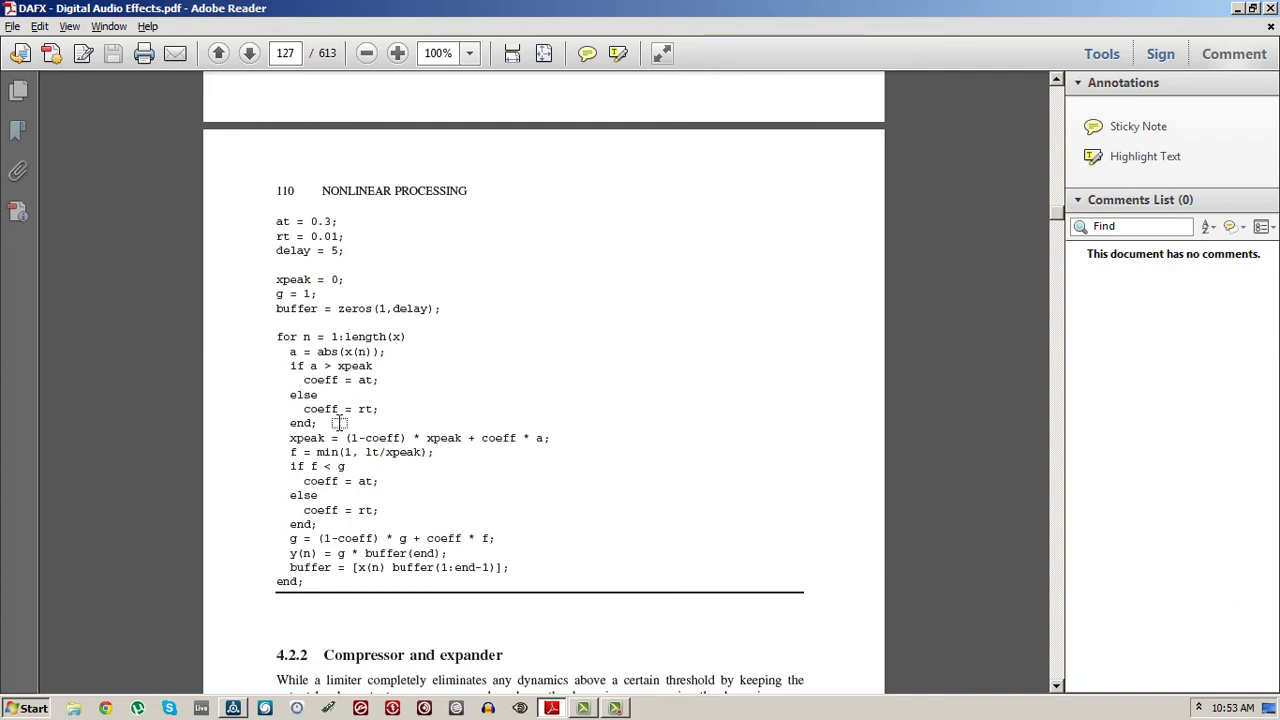
key("alt+Tab")
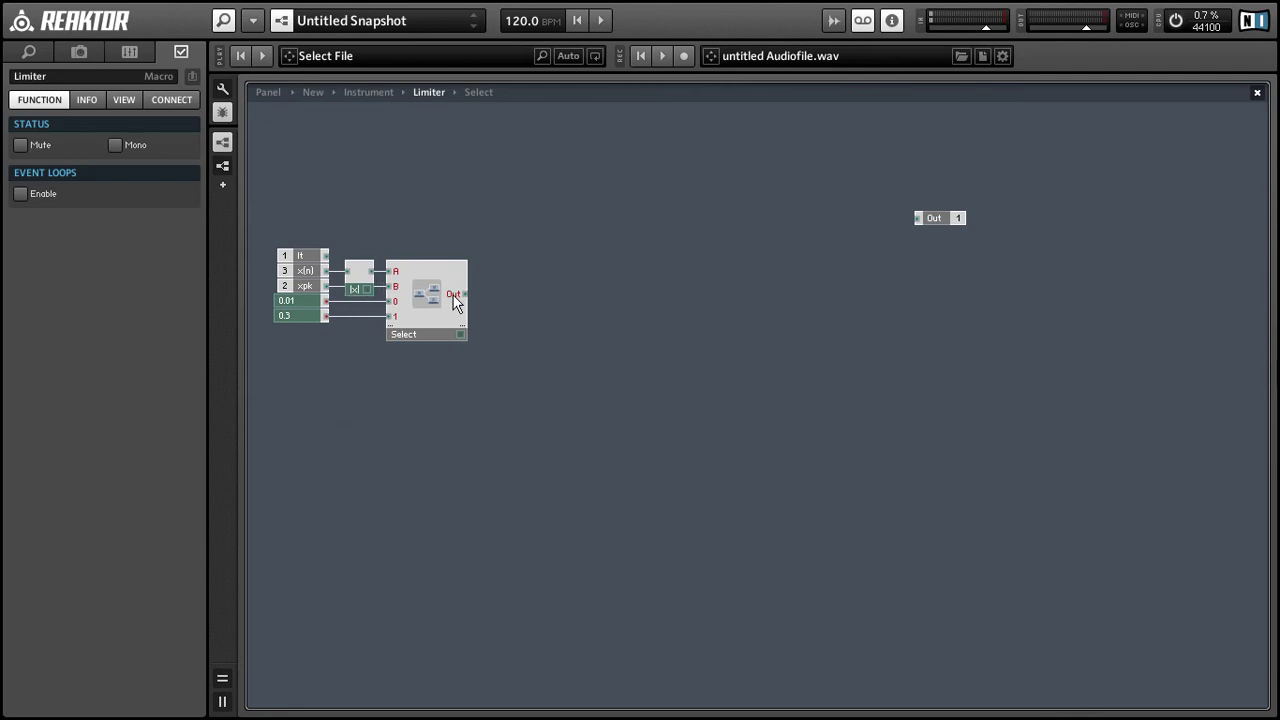
key("Return")
type("-")
key("Return")
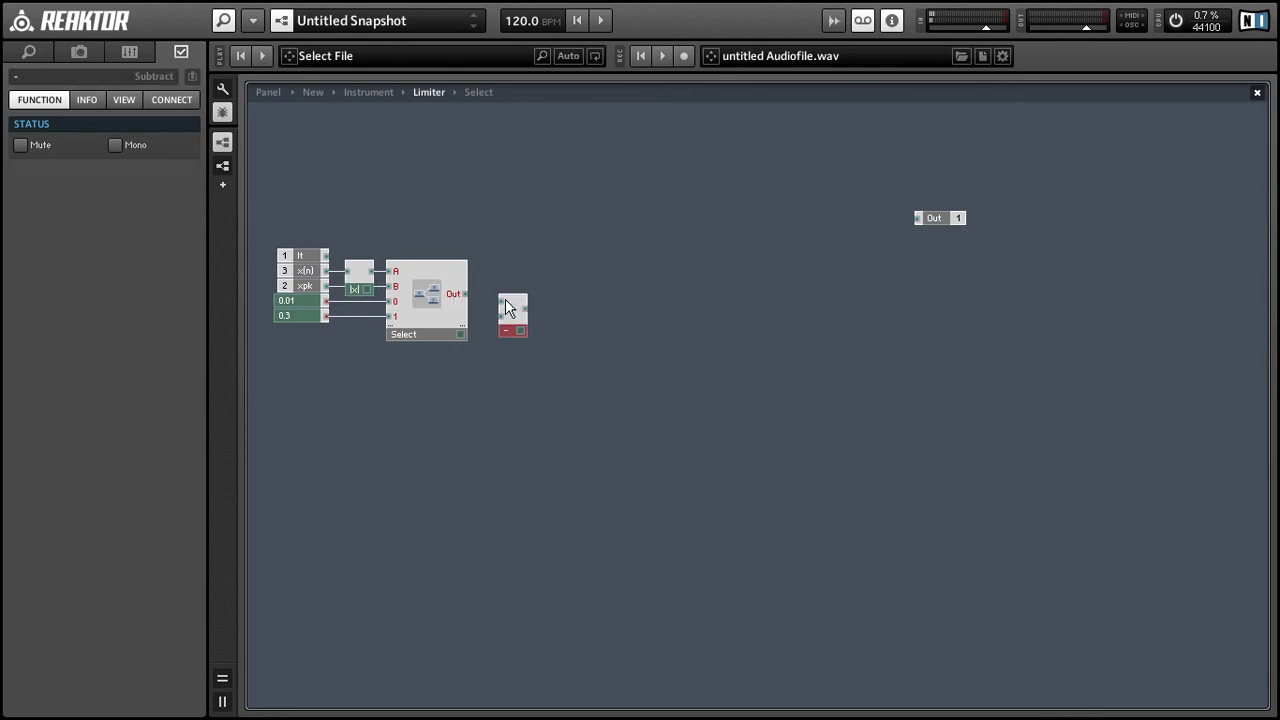
left_click_drag(512, 328, 546, 283)
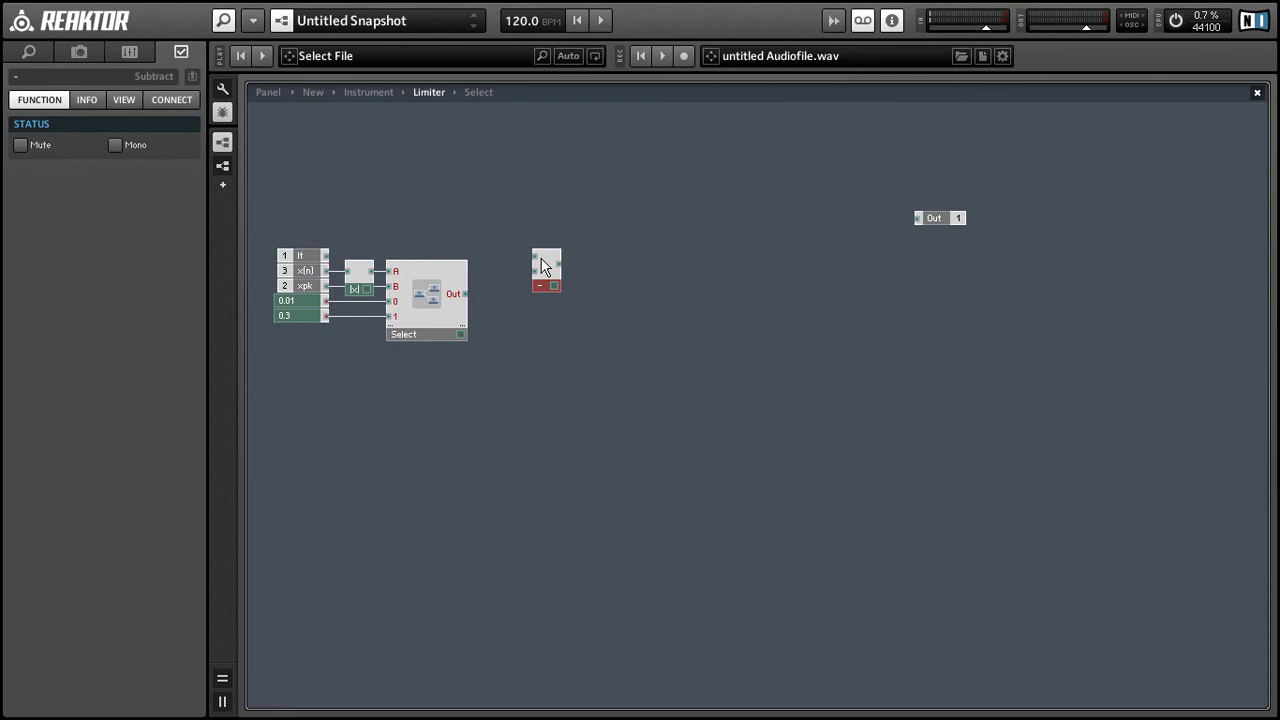
- Feed Subtract's first input with a constant of 1 and its second with Select's output, placing both modules beside Select
right_click(534, 257)
left_click(546, 277)
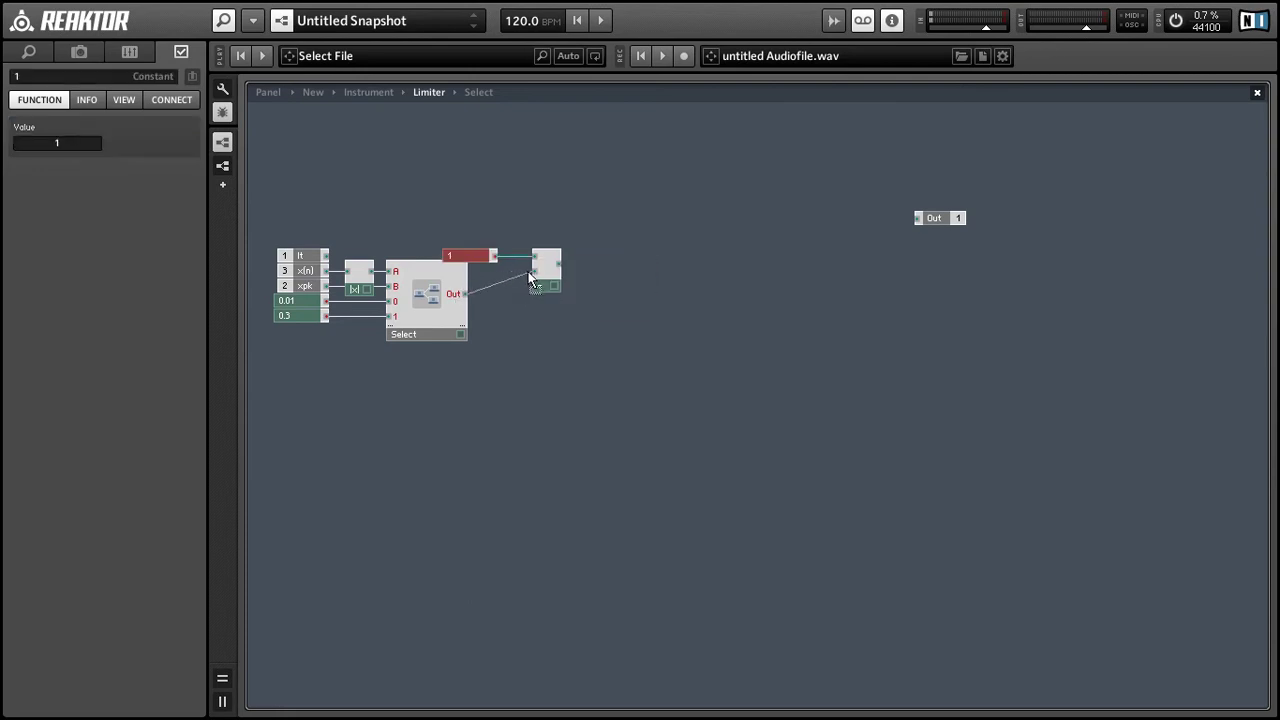
left_click_drag(481, 218, 552, 289)
left_click_drag(551, 289, 581, 312)
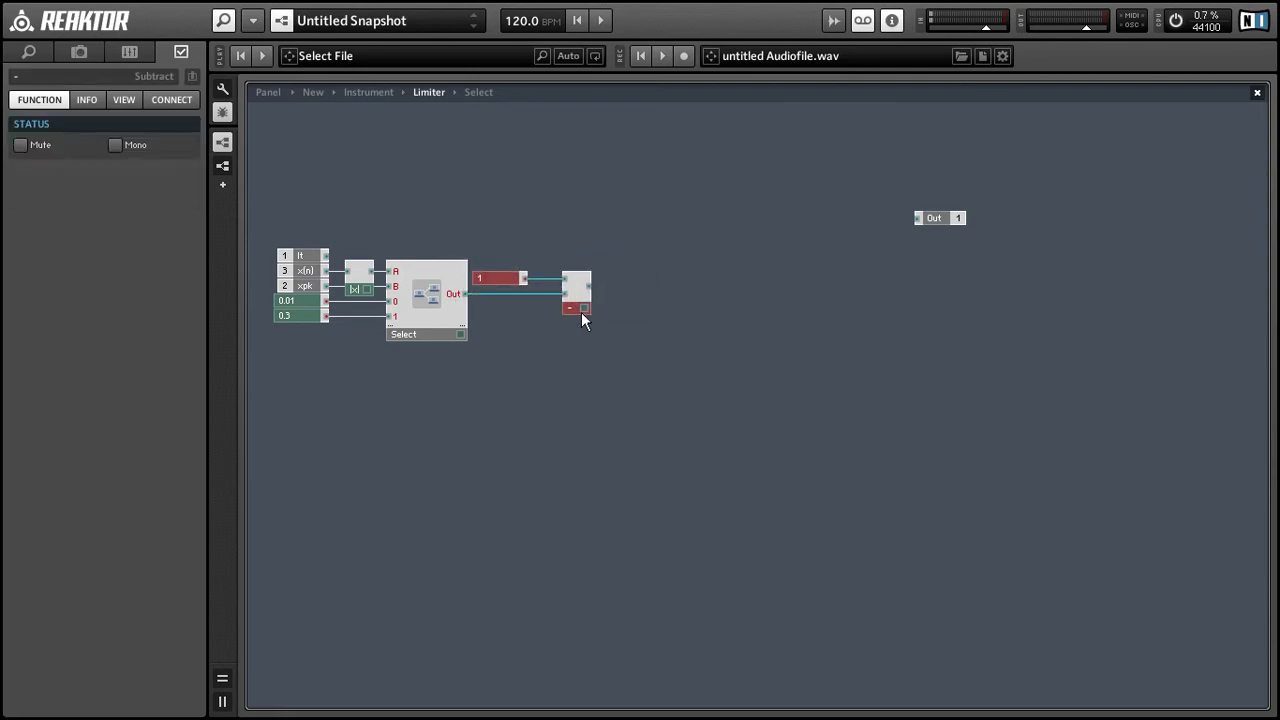
left_click(581, 319)
- Check the coeff * a term in the book's code and shift the constant 1 and Subtract module farther from Select
key("alt+Tab")
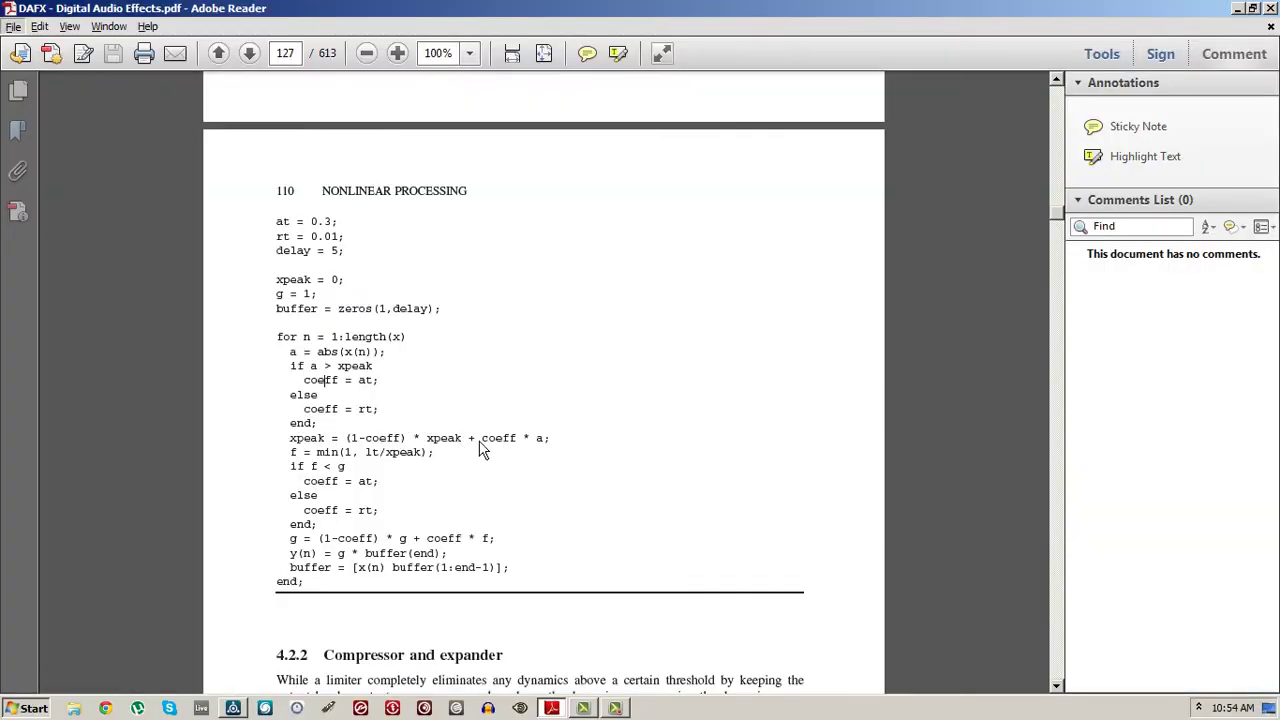
left_click(479, 441)
key("alt+Tab")
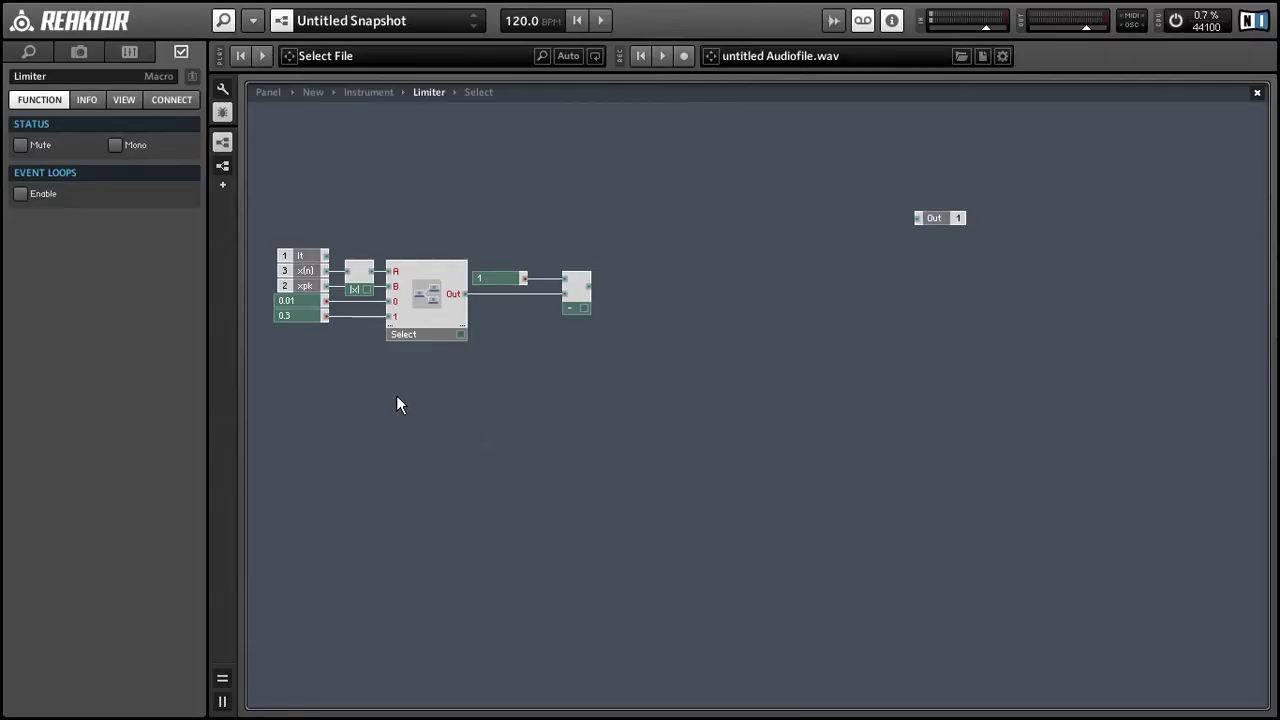
left_click(358, 290)
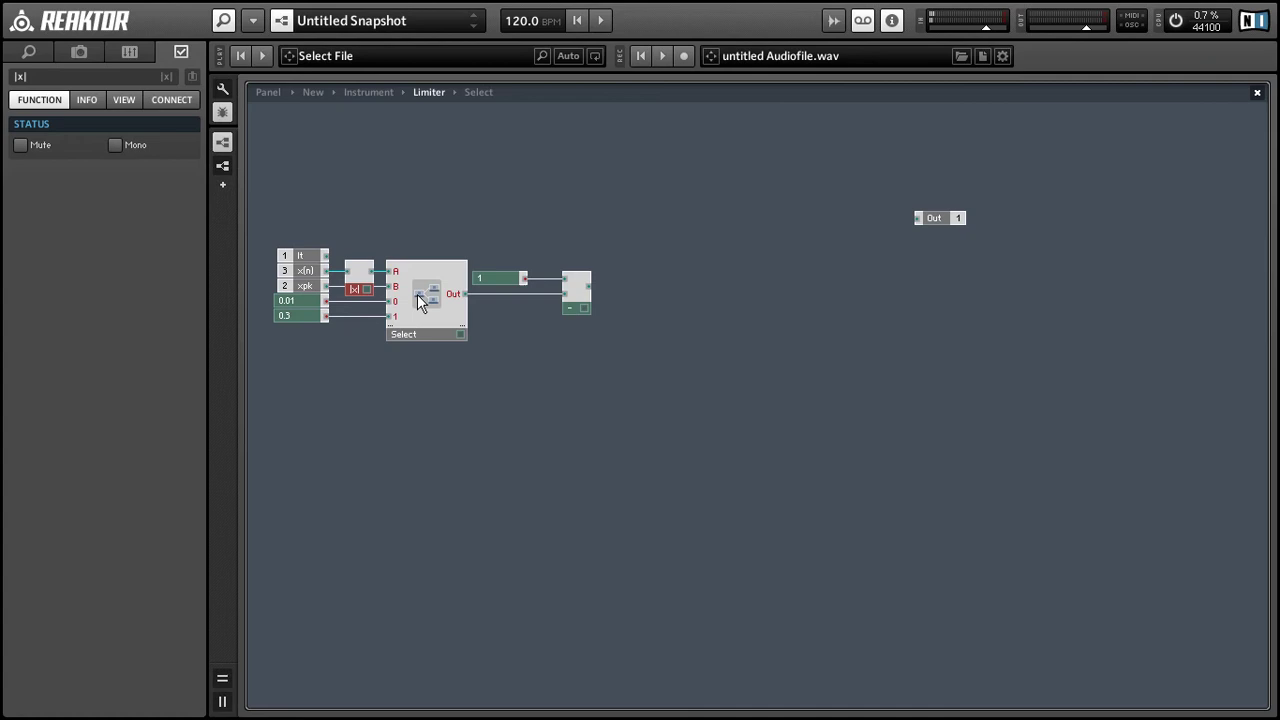
left_click_drag(483, 255, 666, 307)
left_click(529, 561)
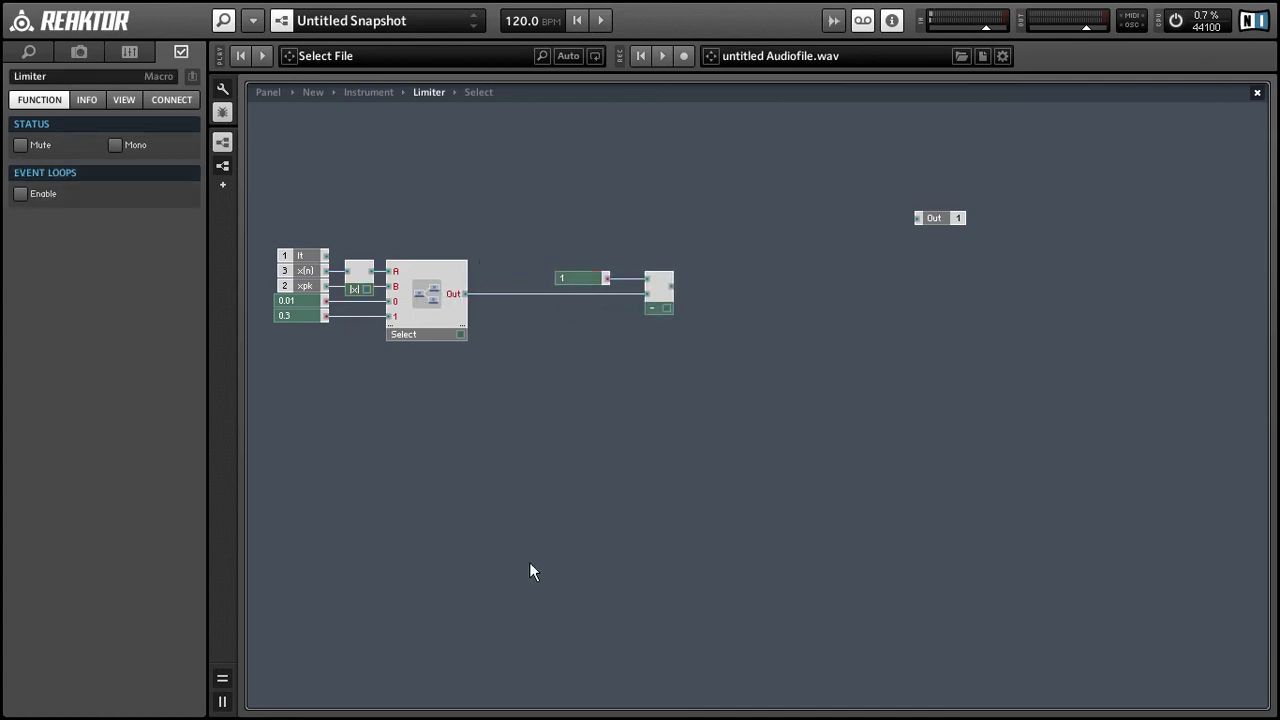
- Insert a Multiply module beside Select and feed it with Select's output and the rectified x(n) signal
key("Return")
type("*")
key("Return")
left_click_drag(530, 576, 467, 293)
left_click(473, 289)
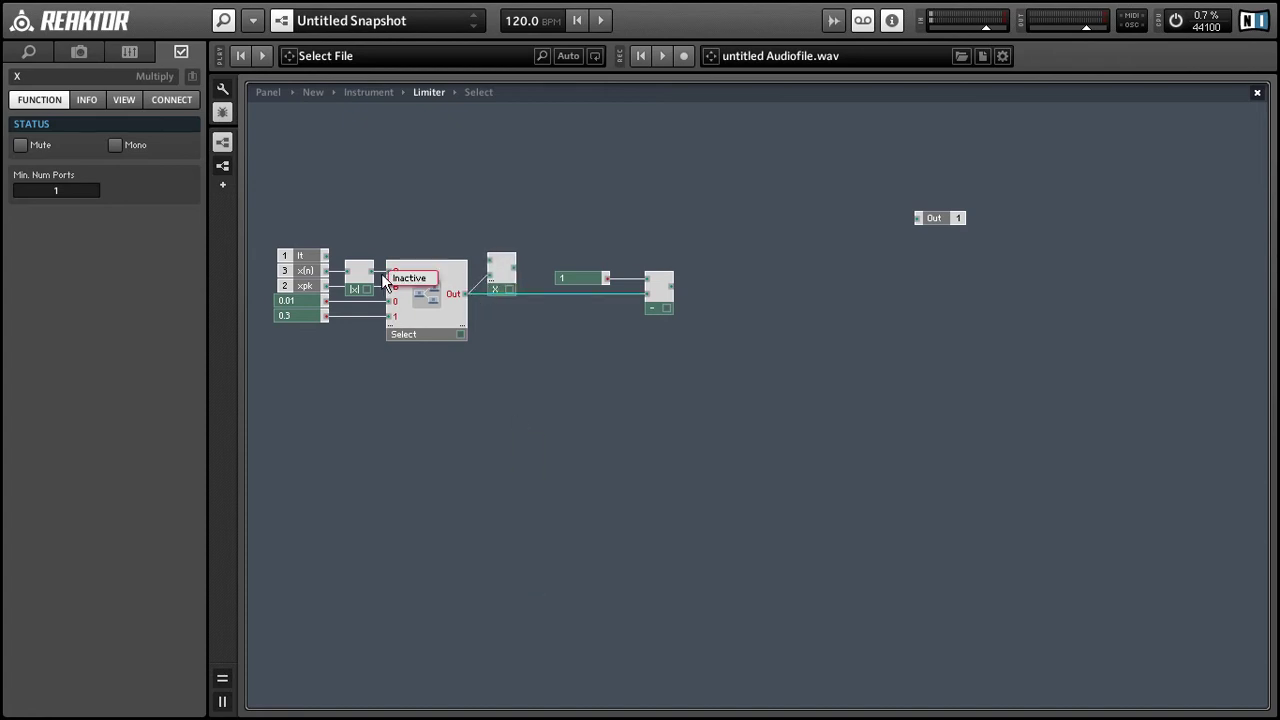
left_click_drag(371, 277, 503, 285)
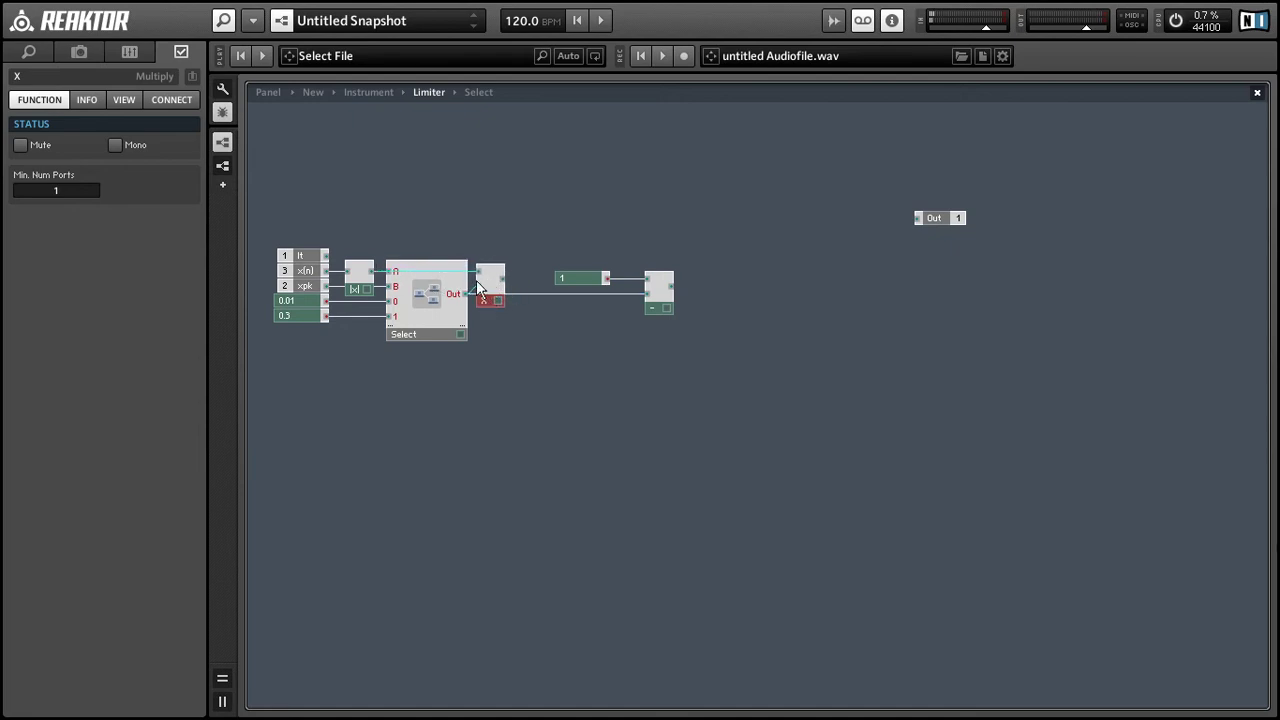
- Duplicate the Multiply module after Subtract and rewire its inputs to Subtract's output and the xpk port
key("ctrl+d")
left_click_drag(489, 301, 728, 320)
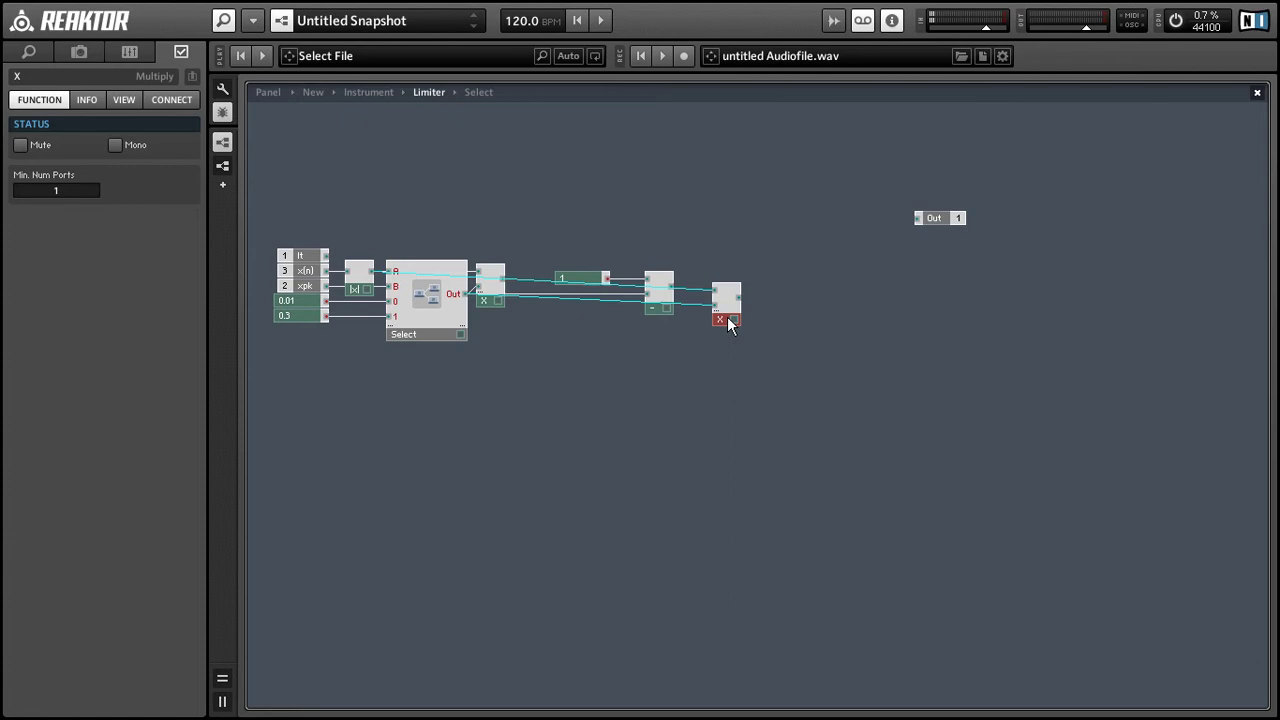
left_click(707, 360)
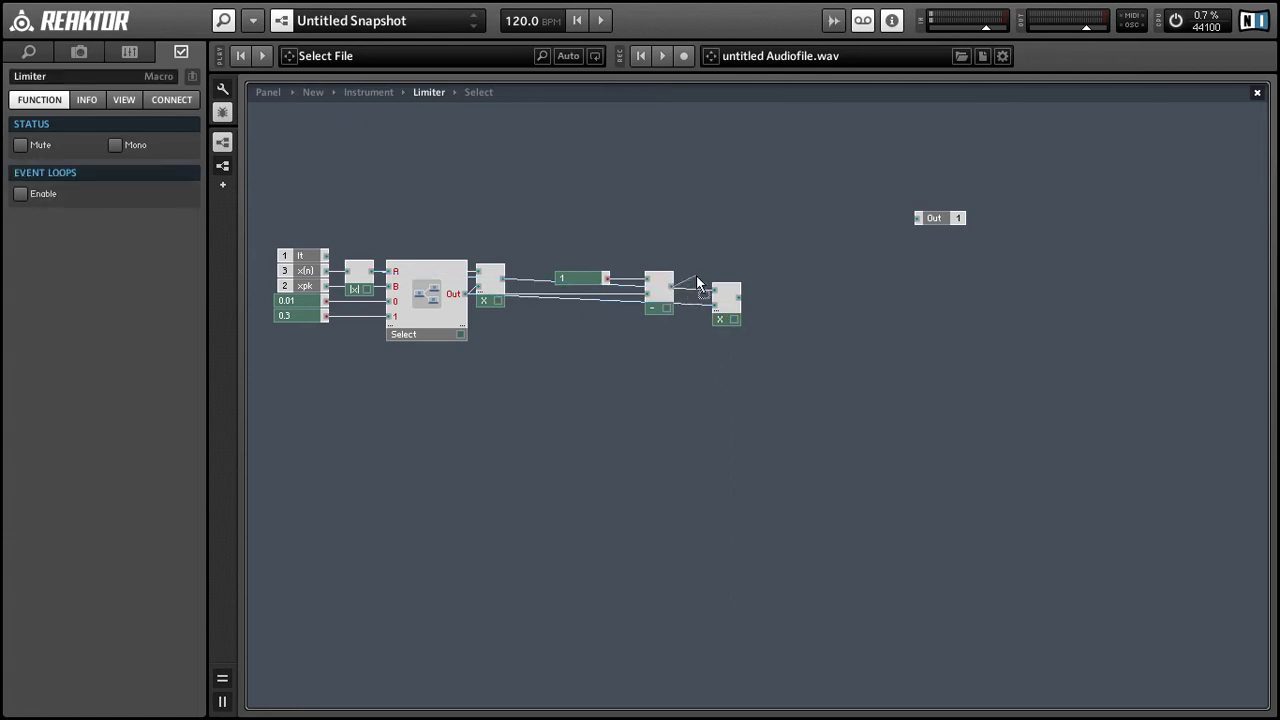
left_click_drag(697, 276, 714, 290)
left_click(700, 305)
key("Delete")
left_click_drag(322, 285, 722, 294)
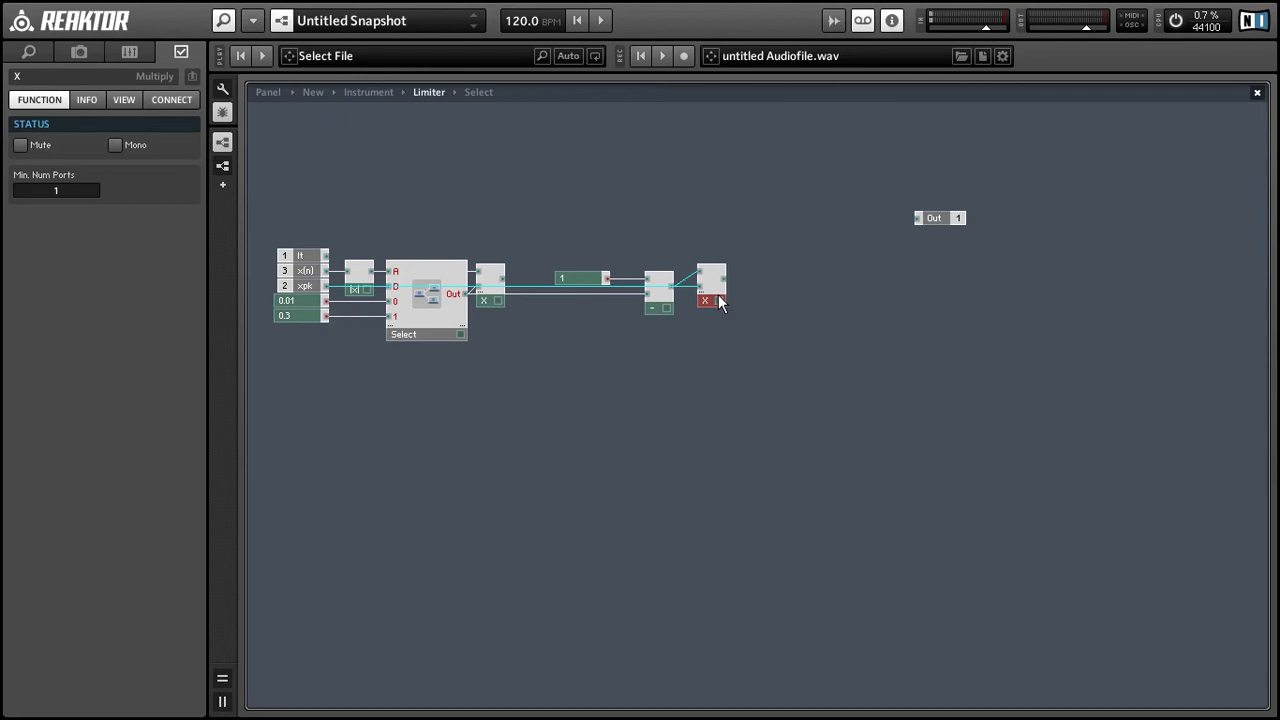
- Move the constant 1, Subtract and second Multiply modules together below the Select macro
left_click_drag(661, 238, 693, 295)
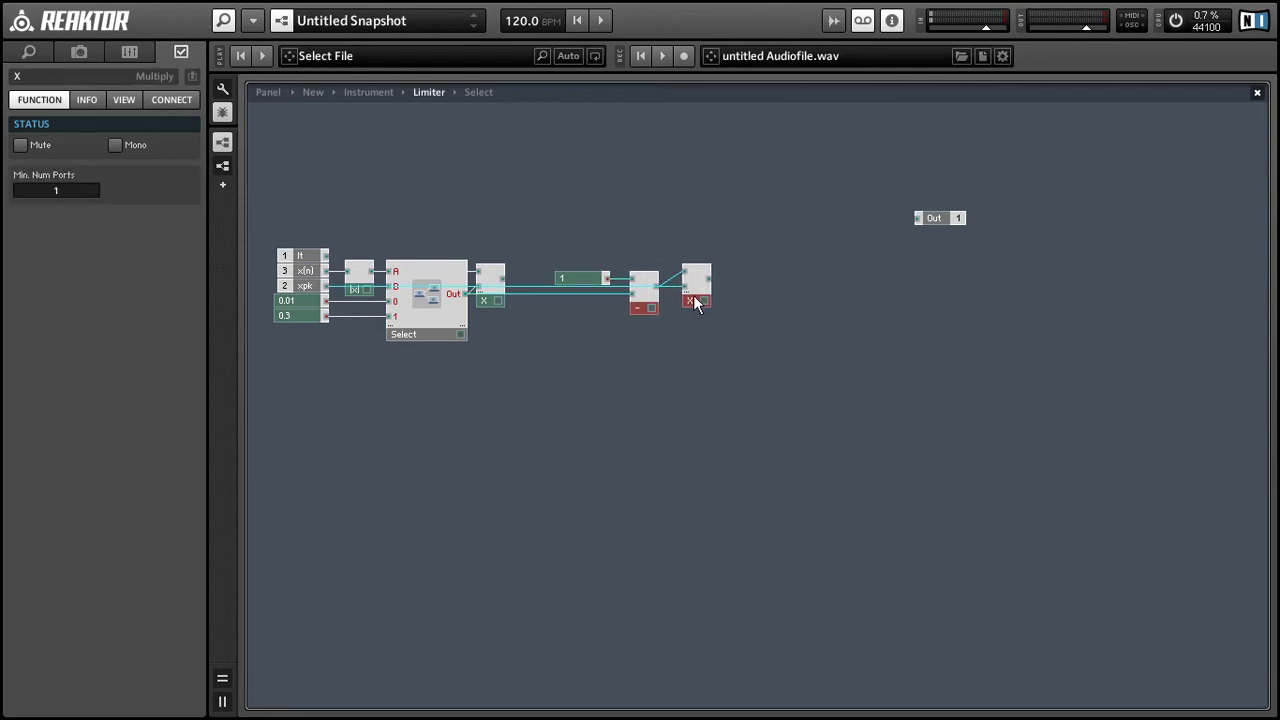
left_click_drag(583, 236, 544, 377)
left_click(554, 406)
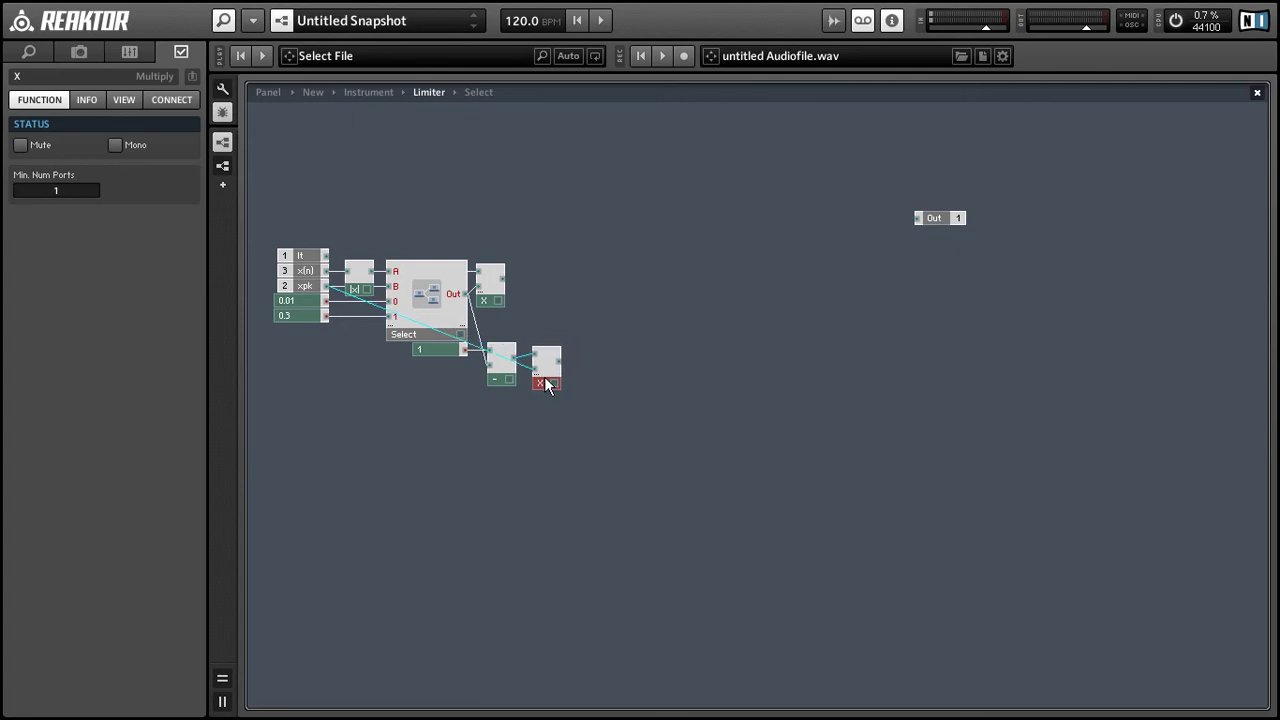
- Insert an Add module after the lower Multiply and wire the outputs of both Multiply modules into it
left_click(569, 424)
key("Return")
type("+")
key("Return")
left_click_drag(555, 364, 575, 360)
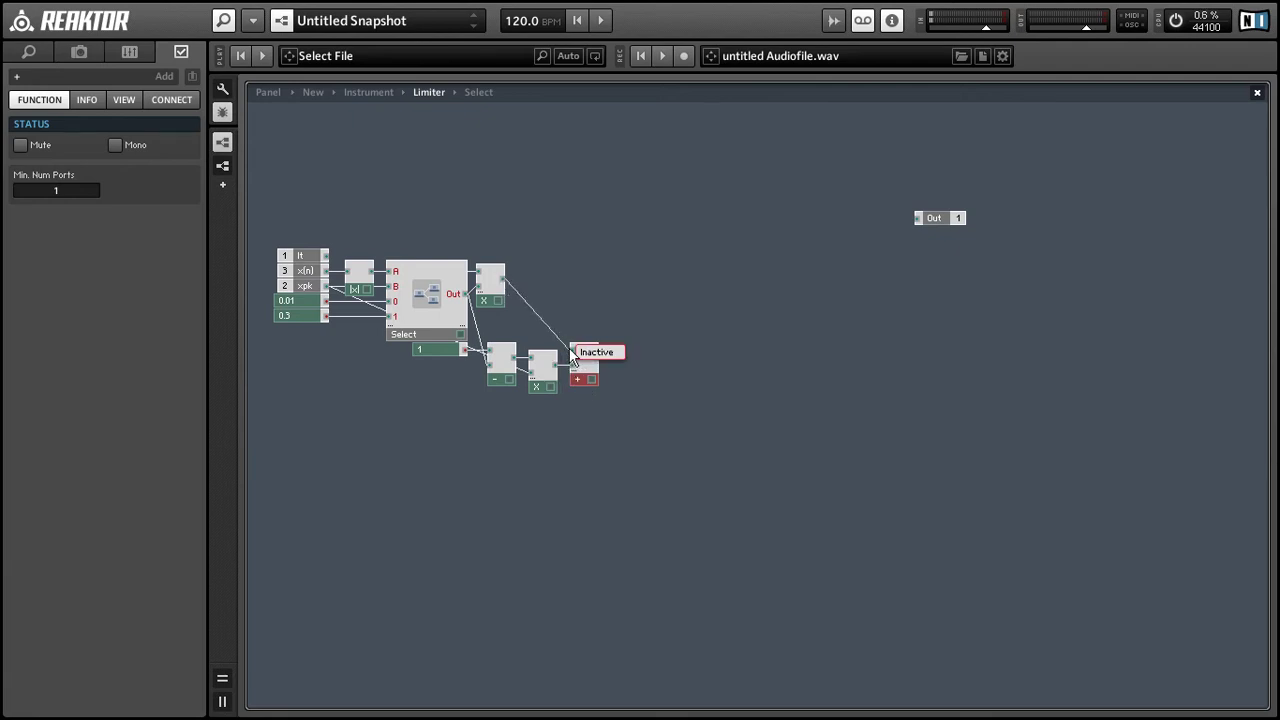
- Compare the xpeak formula in the book's code with the wired Multiply and Add modules
key("alt+Tab")
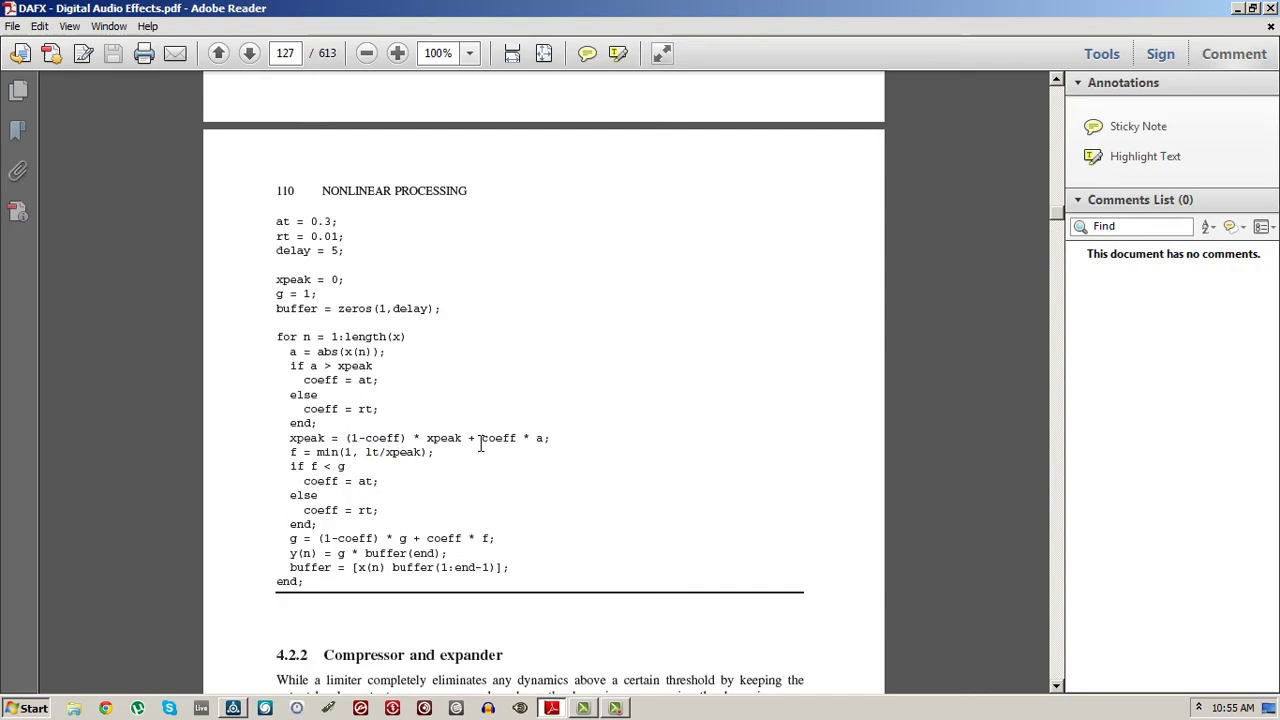
key("alt+Tab")
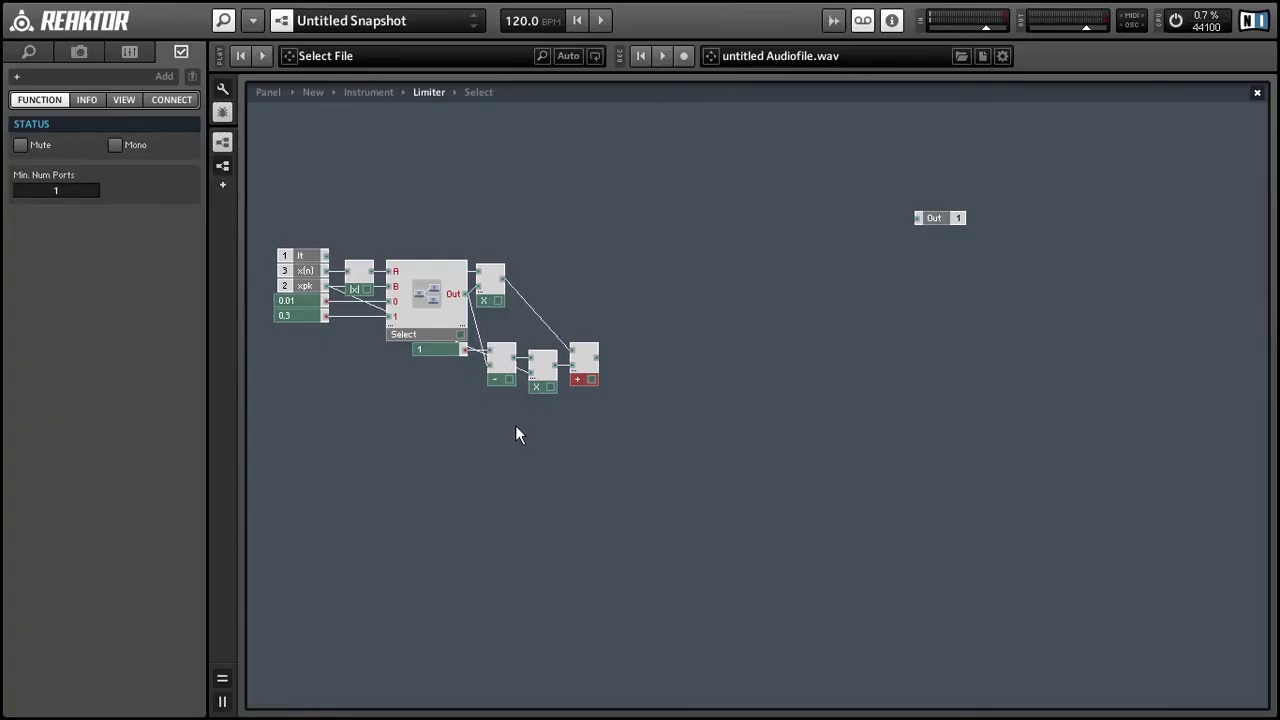
left_click(488, 302)
left_click(561, 390)
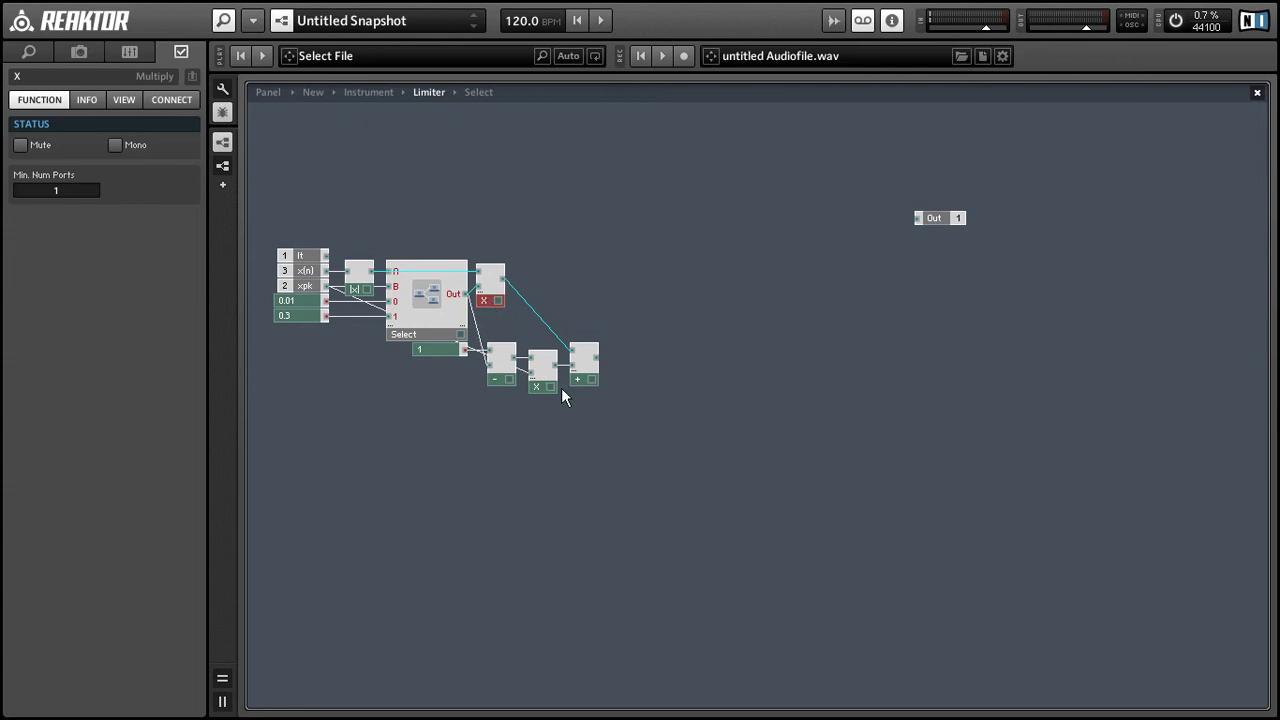
- Add a second Out terminal beside the Add module and connect Add's output to it
right_click(645, 395)
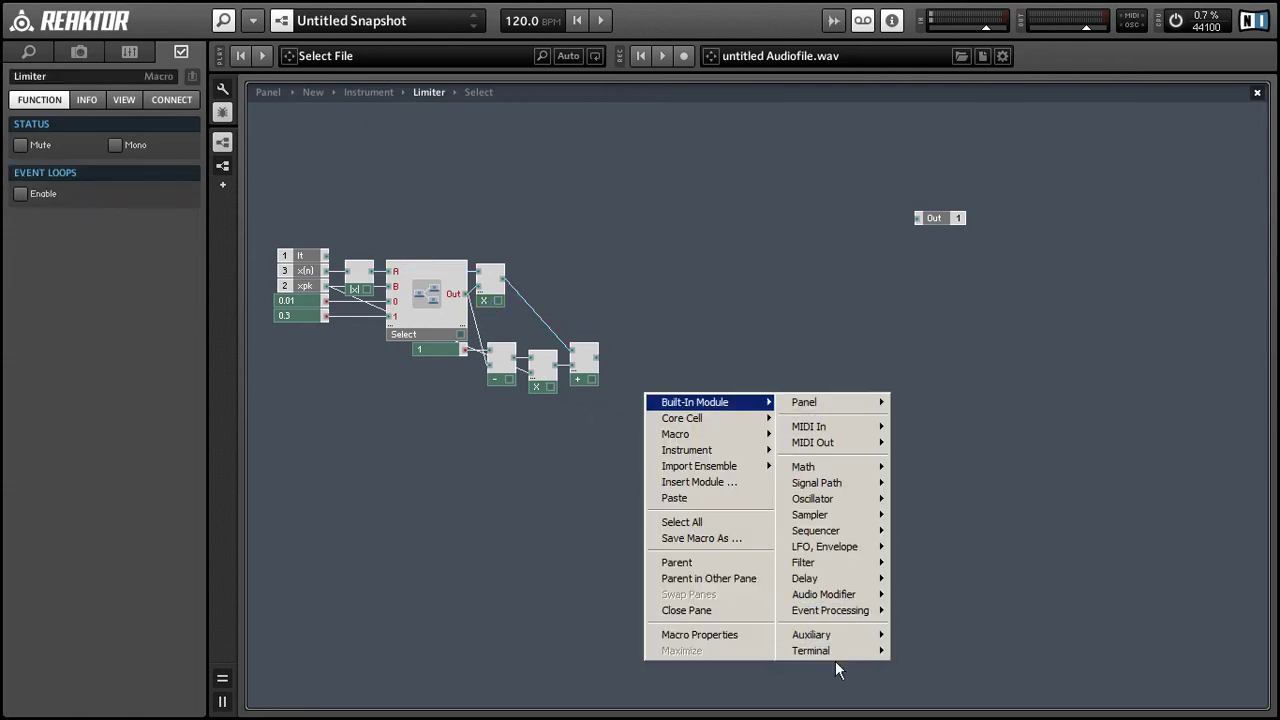
mouse_move(843, 648)
left_click(979, 513)
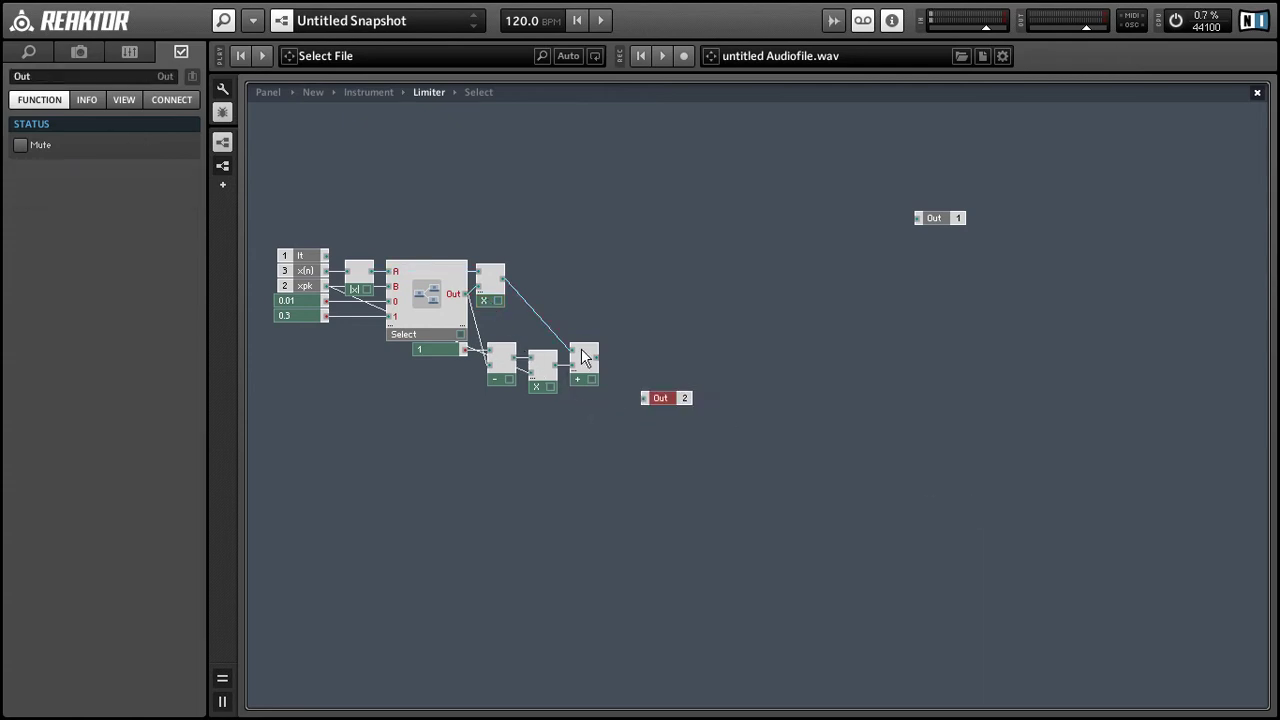
left_click_drag(597, 357, 636, 371)
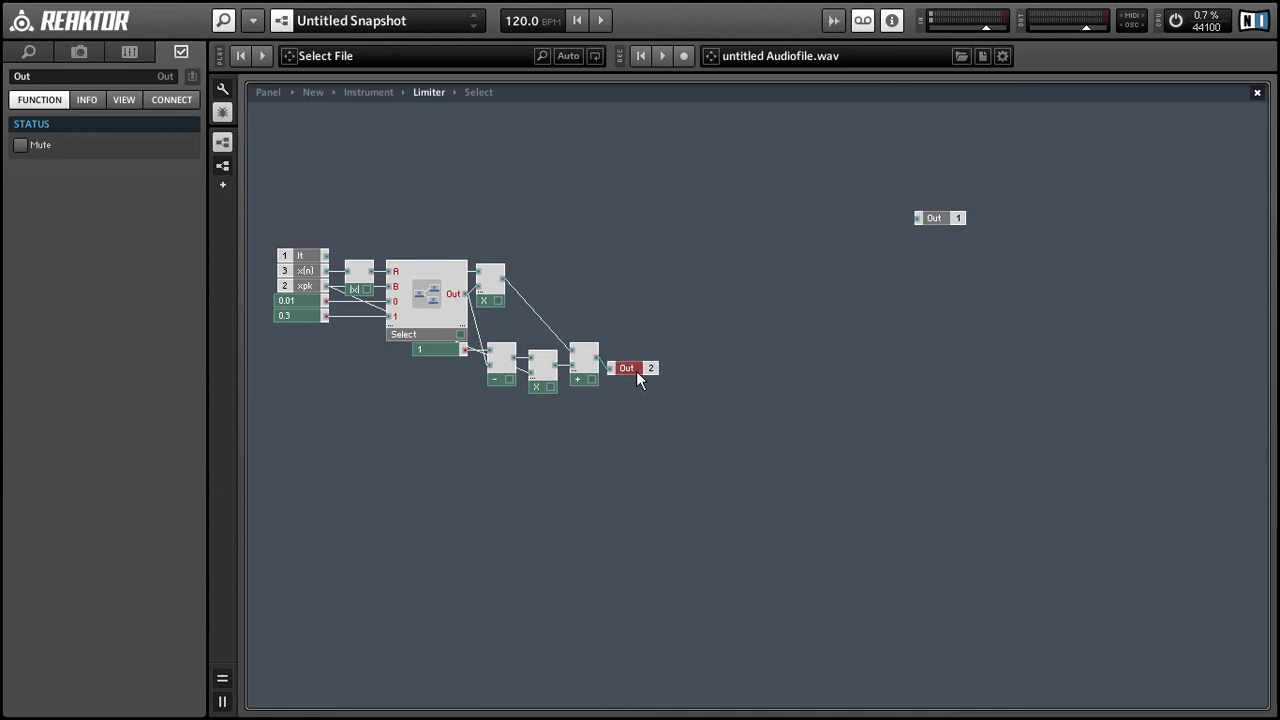
- Assign the new Out terminal to port 1 and name it xpk
right_click(638, 358)
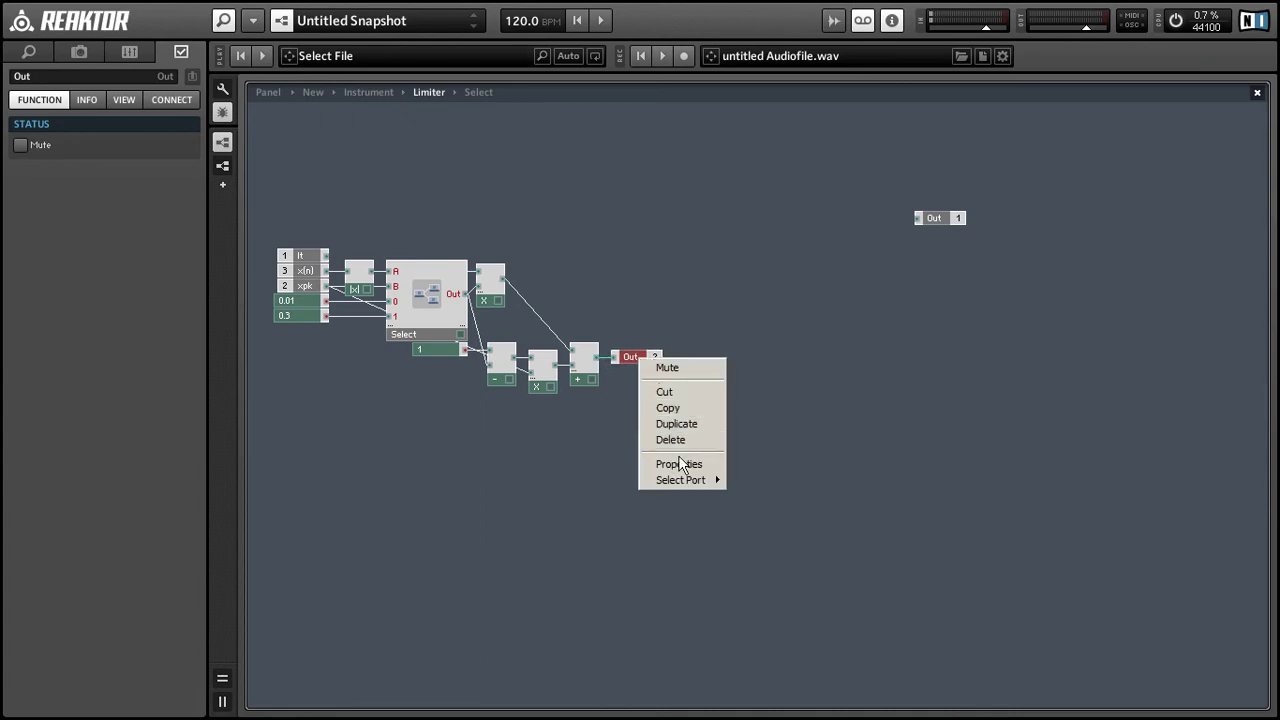
mouse_move(712, 480)
left_click(758, 479)
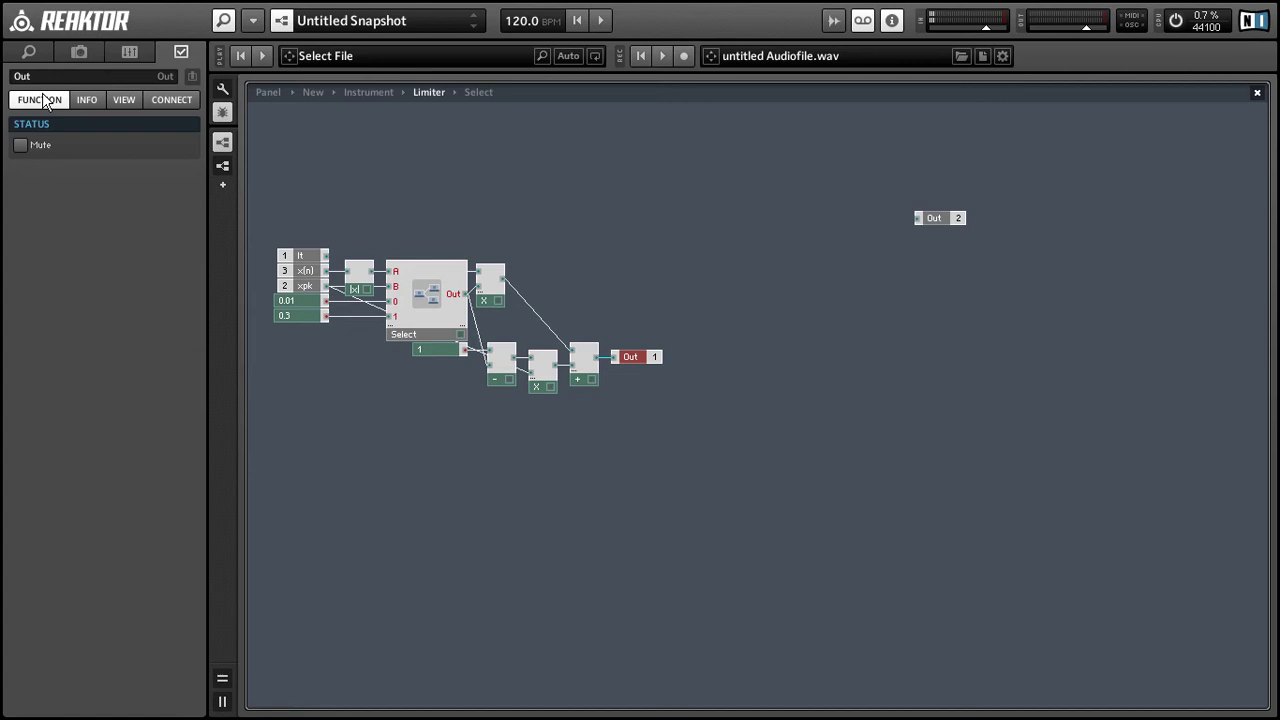
left_click_drag(36, 77, 4, 44)
type("xpk")
key("Return")
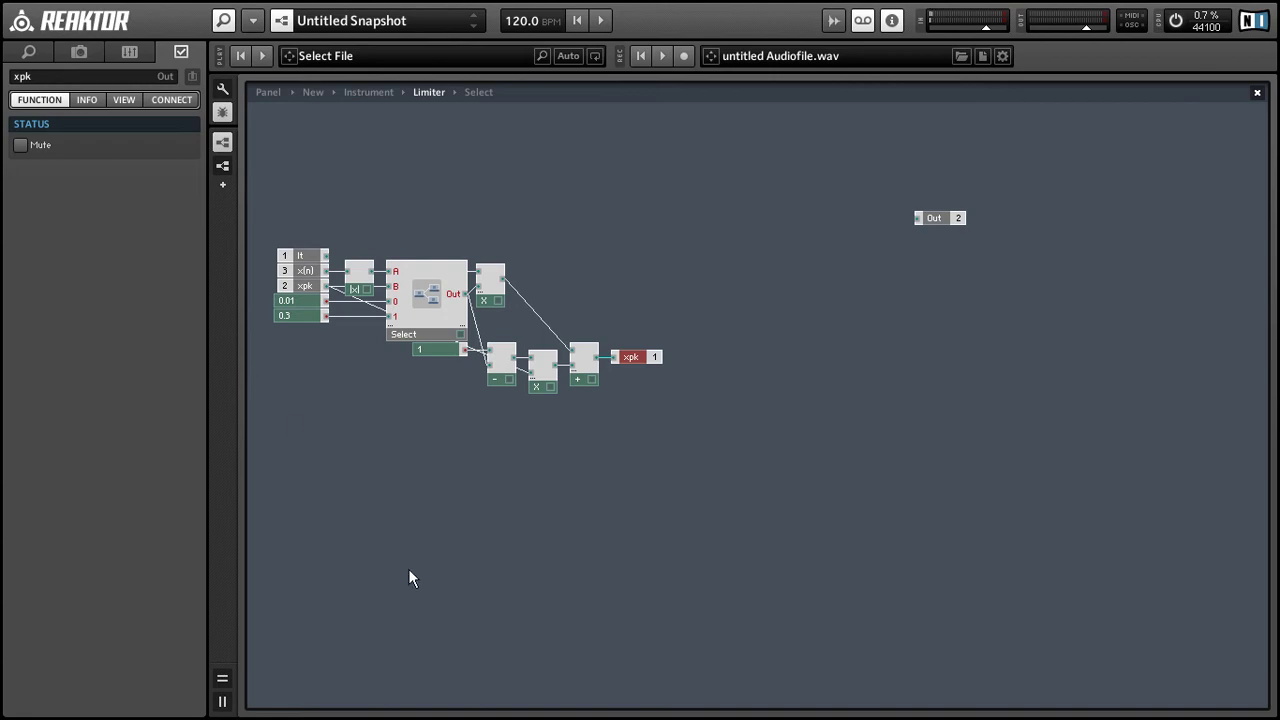
- Check the Limiter's ports in the instrument structure, assign the xpk input to port 1 and move the lt input well below the structure
double_click(737, 446)
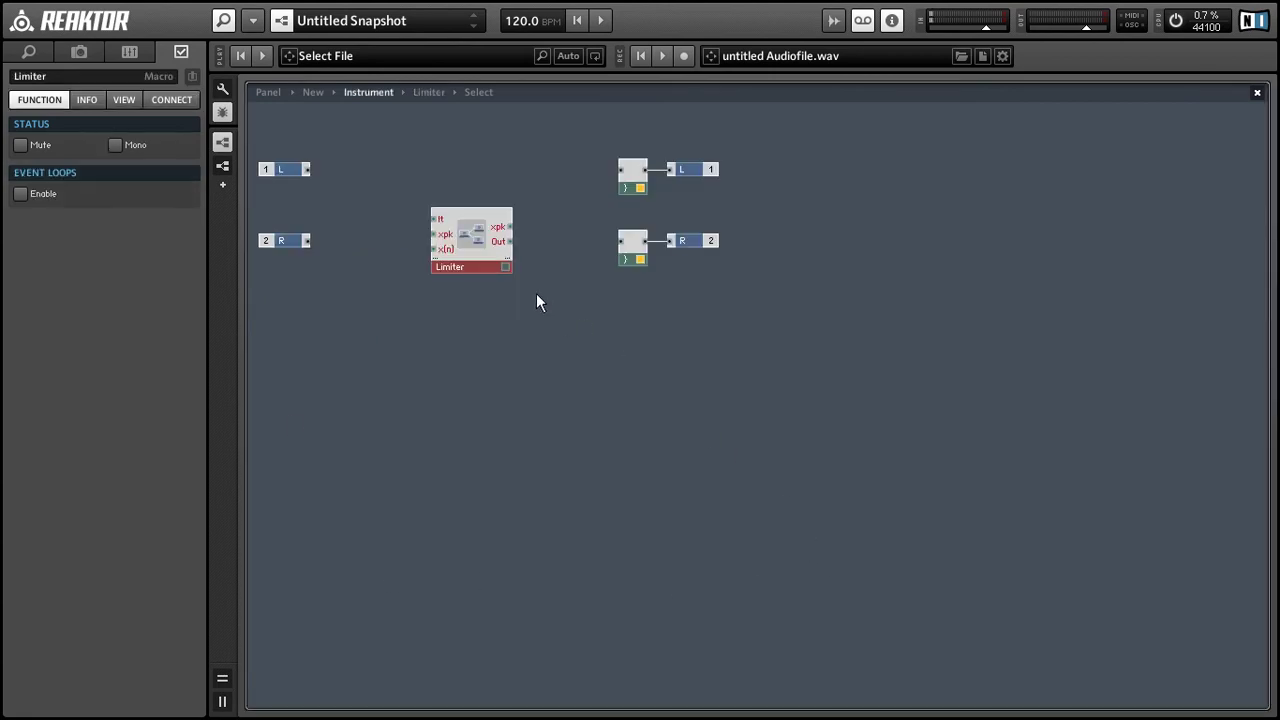
double_click(474, 232)
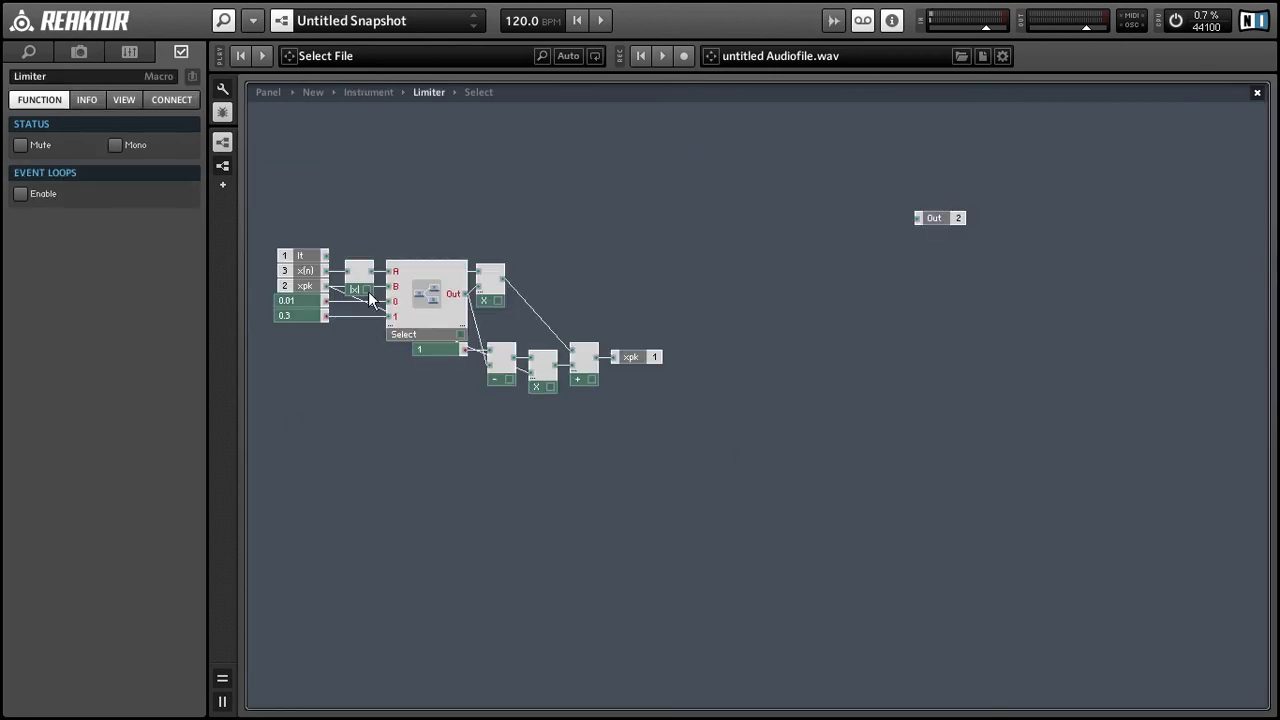
right_click(298, 285)
mouse_move(318, 405)
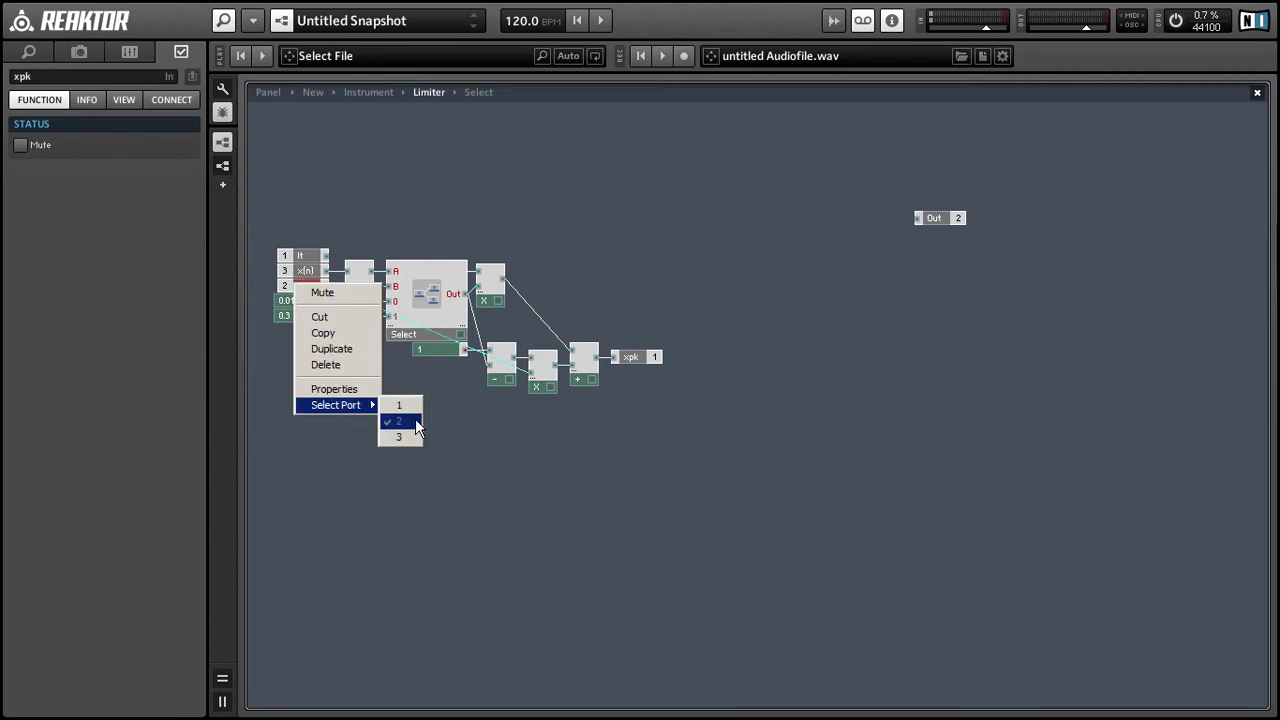
left_click(398, 405)
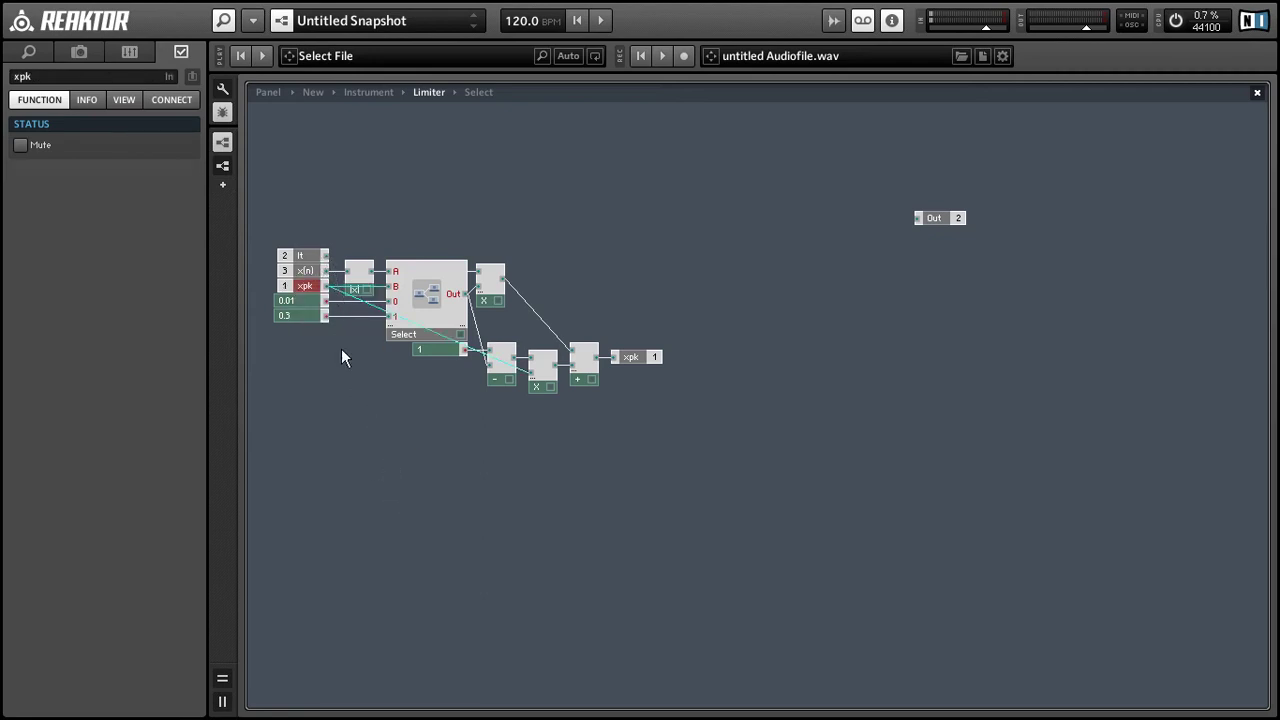
left_click_drag(298, 256, 430, 574)
left_click(442, 554)
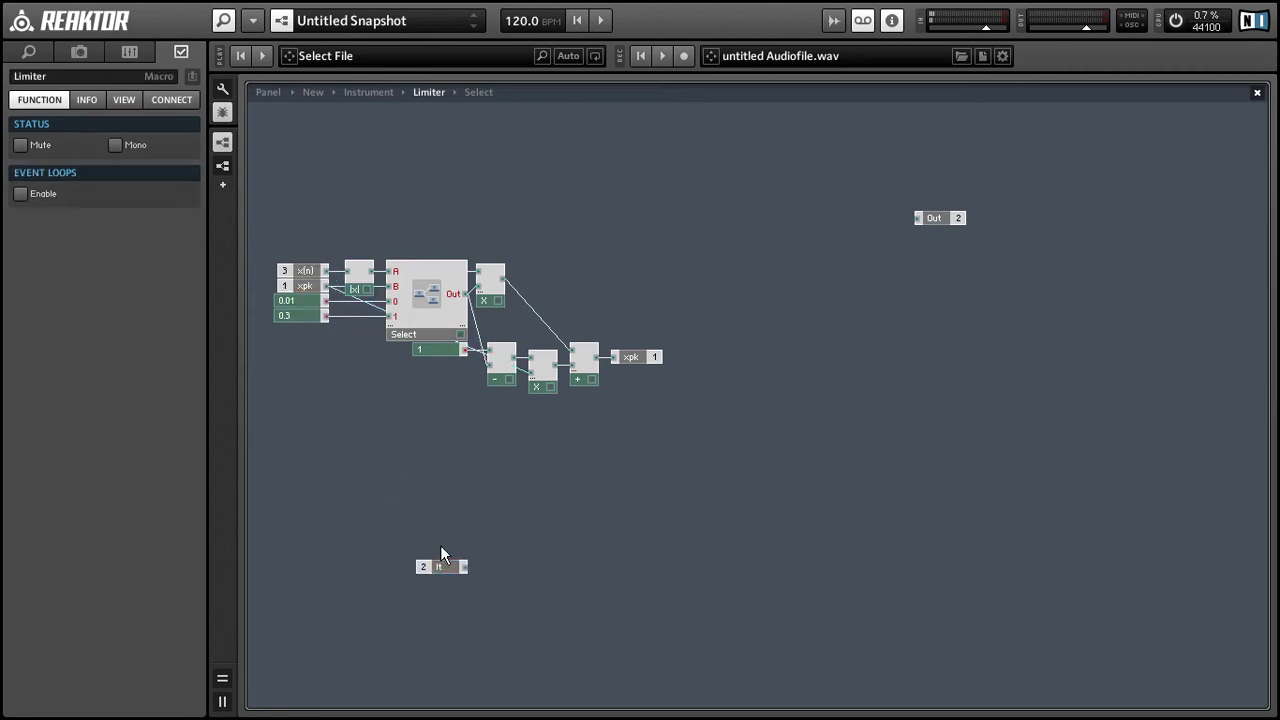
- Insert an Add module beside the Limiter in the instrument structure, wire the Limiter's xpk output to it, and reopen the Limiter
double_click(589, 430)
right_click(540, 205)
mouse_move(600, 211)
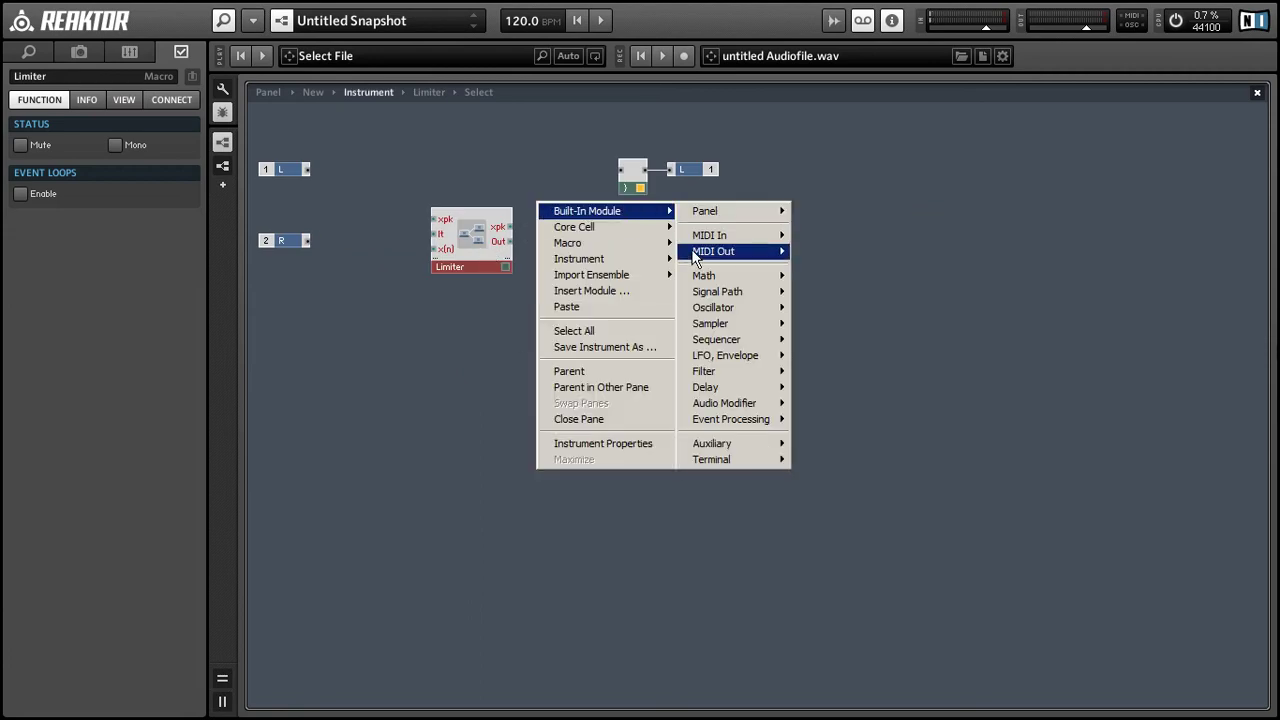
mouse_move(703, 275)
left_click(818, 287)
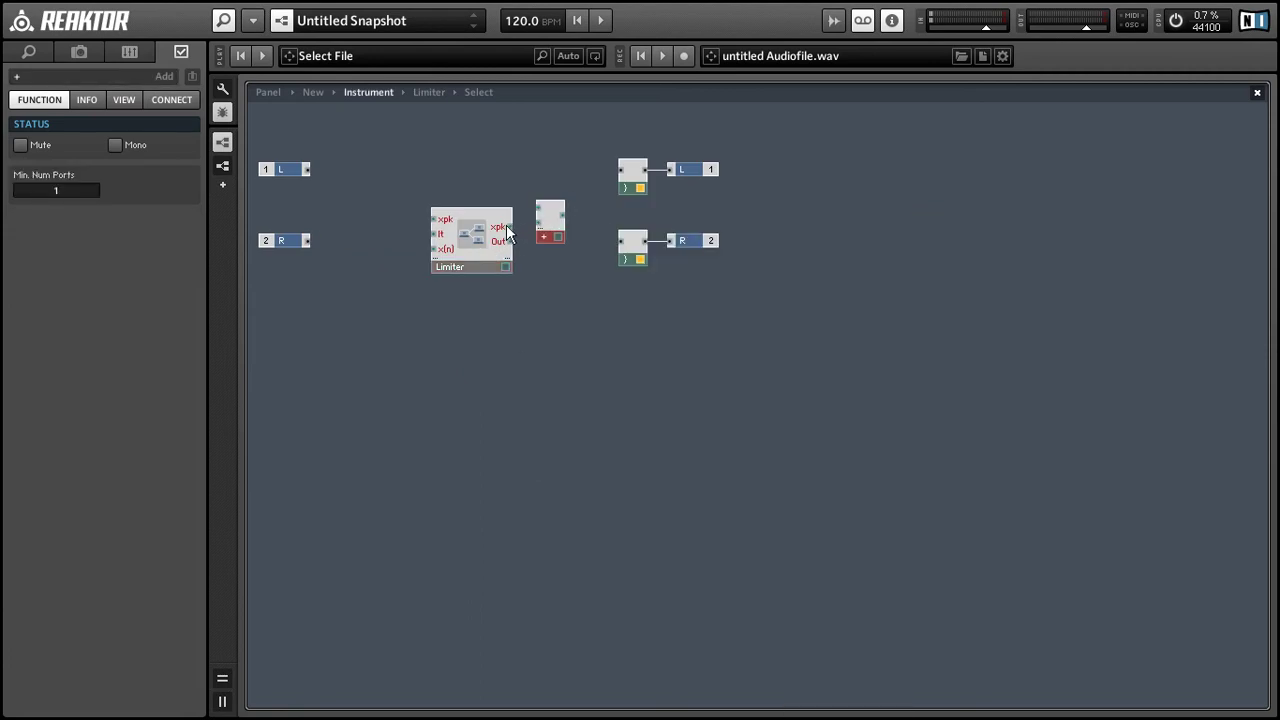
left_click_drag(512, 228, 538, 232)
double_click(445, 242)
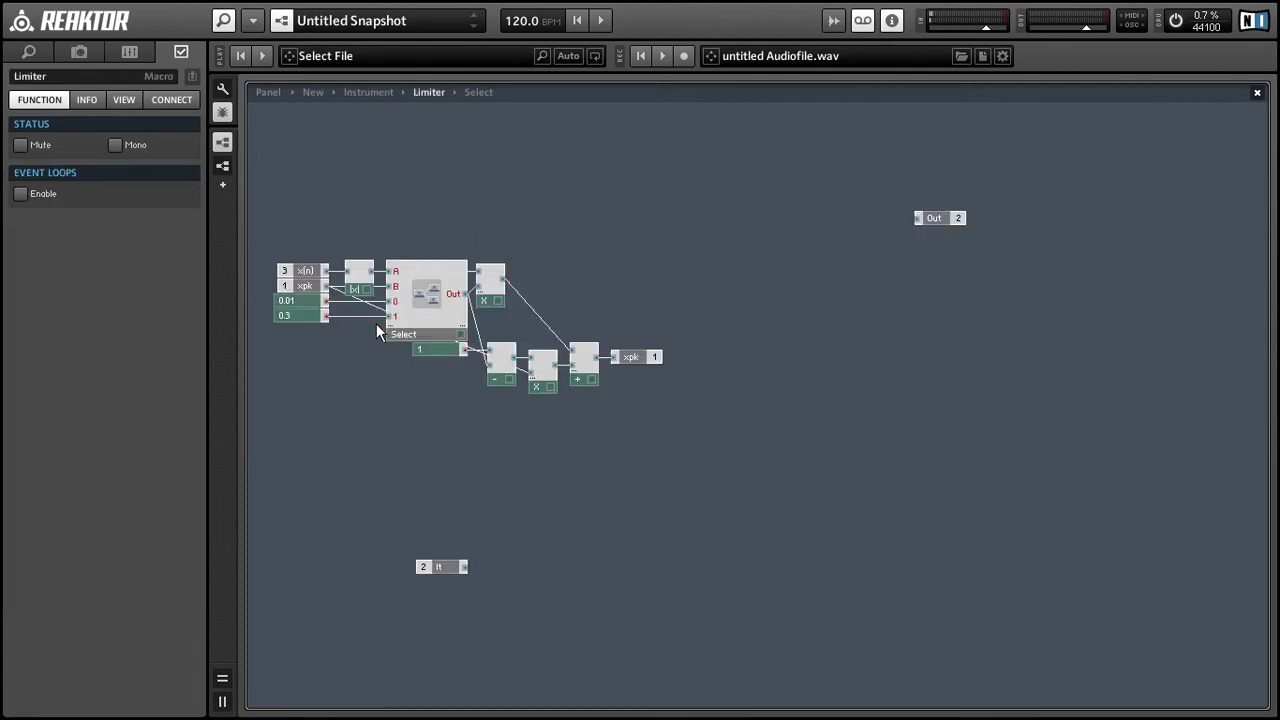
- Review the xpk input's connections and highlight the line f = min(1, lt/xpeak) in the book's code
left_click(313, 286)
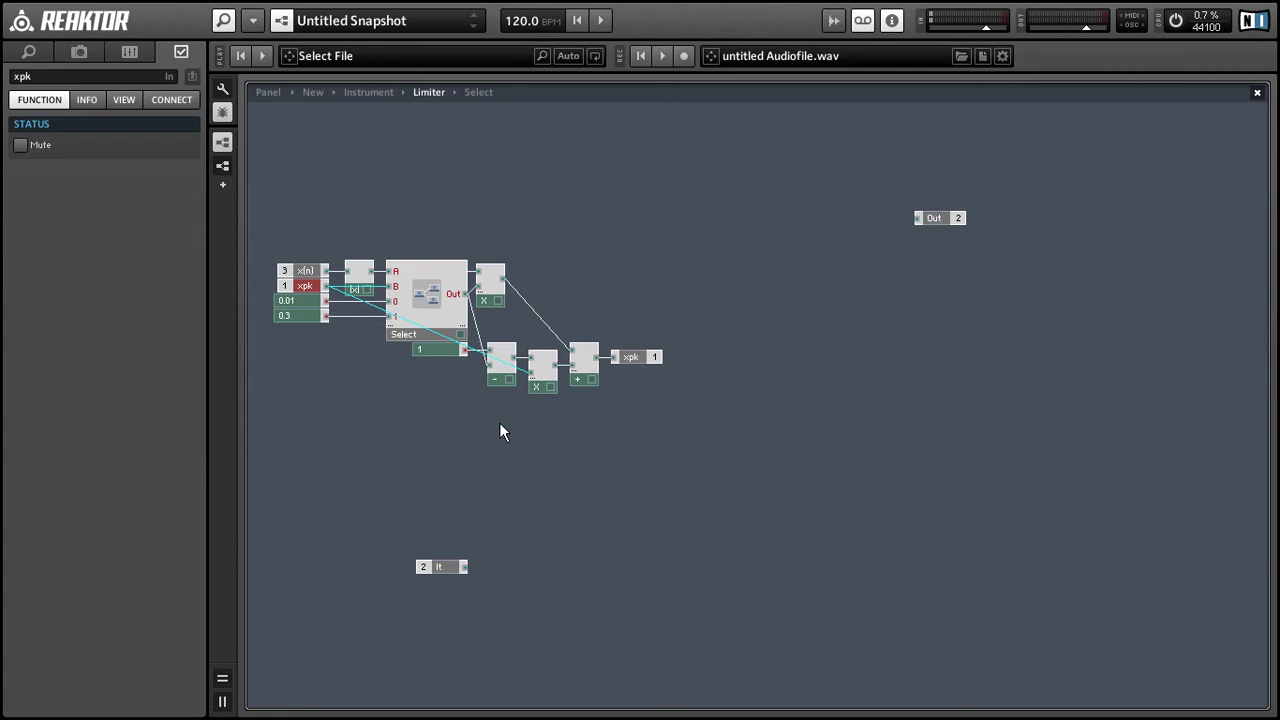
left_click(562, 499)
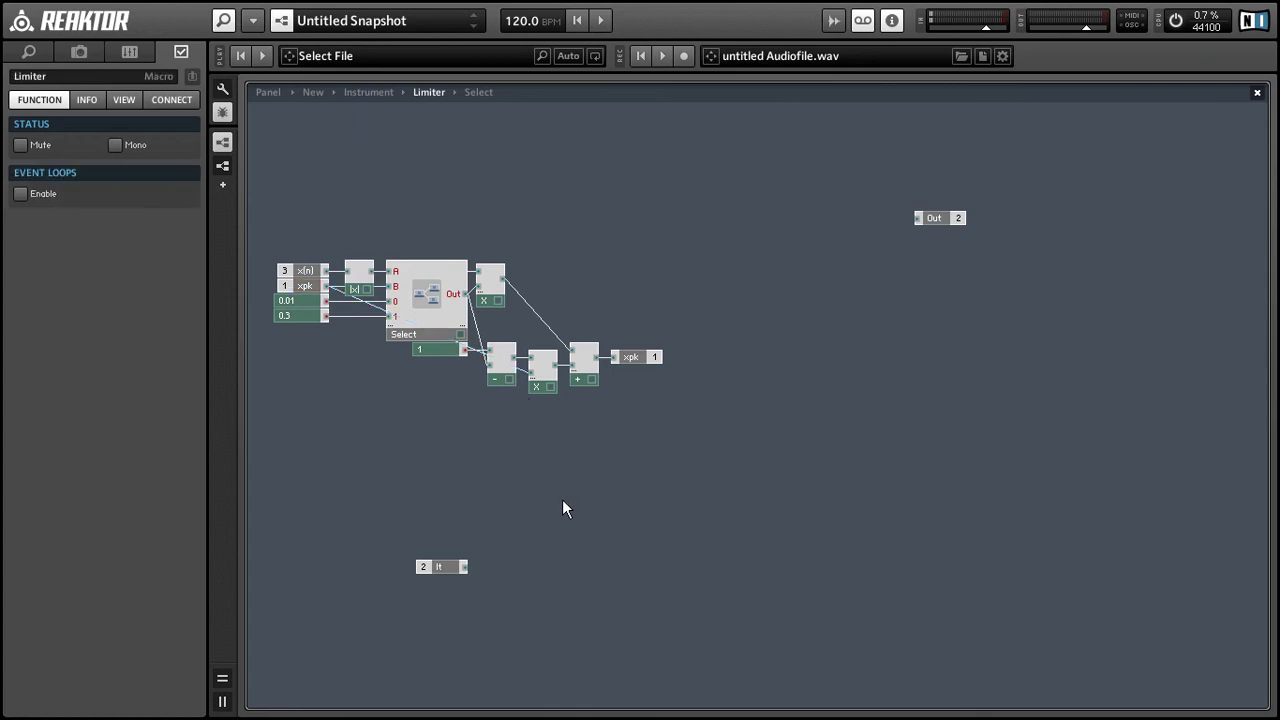
right_click(564, 499)
left_click(482, 429)
key("alt+Tab")
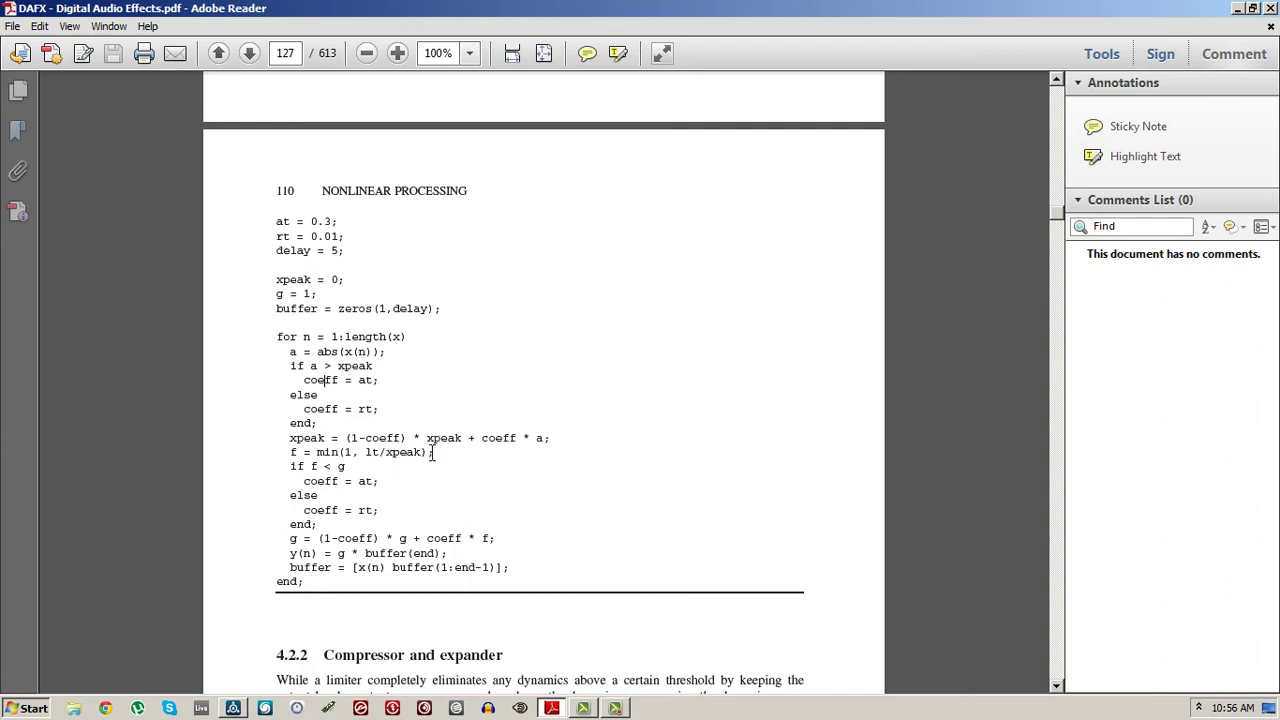
left_click_drag(432, 452, 298, 460)
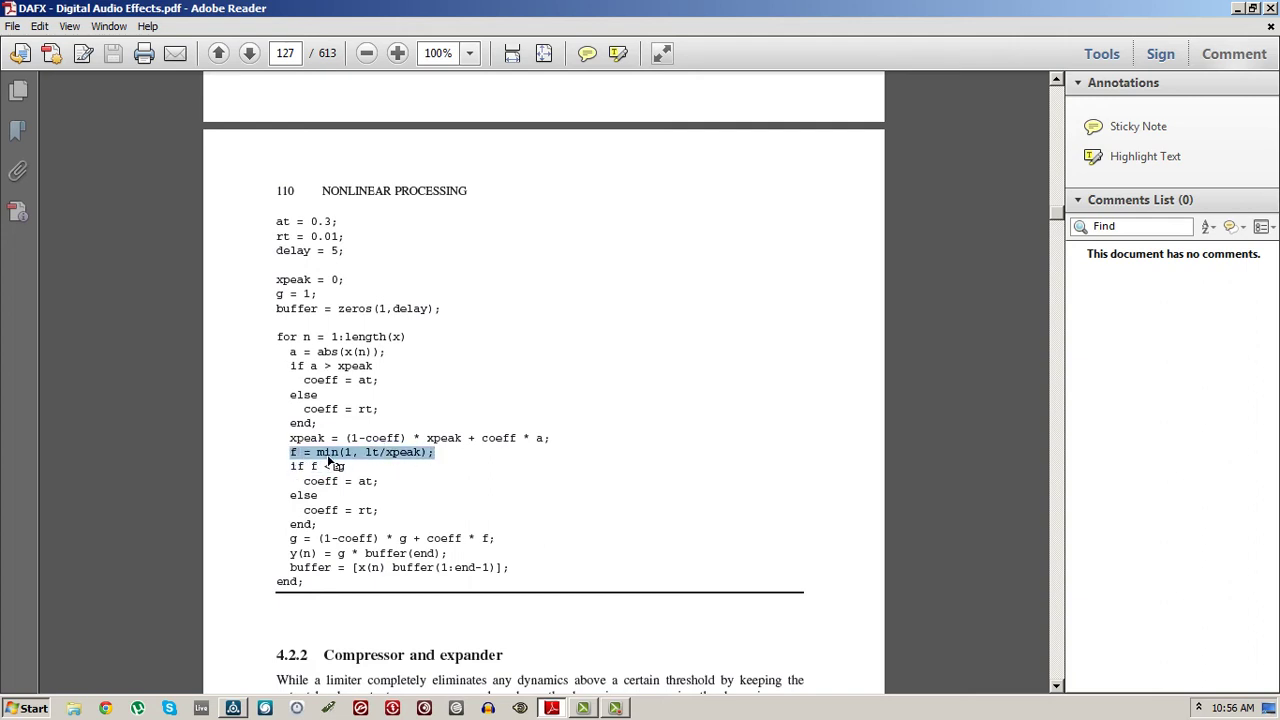
- Duplicate the Select macro in the Limiter structure and place the copy beside the lt input
key("alt+Tab")
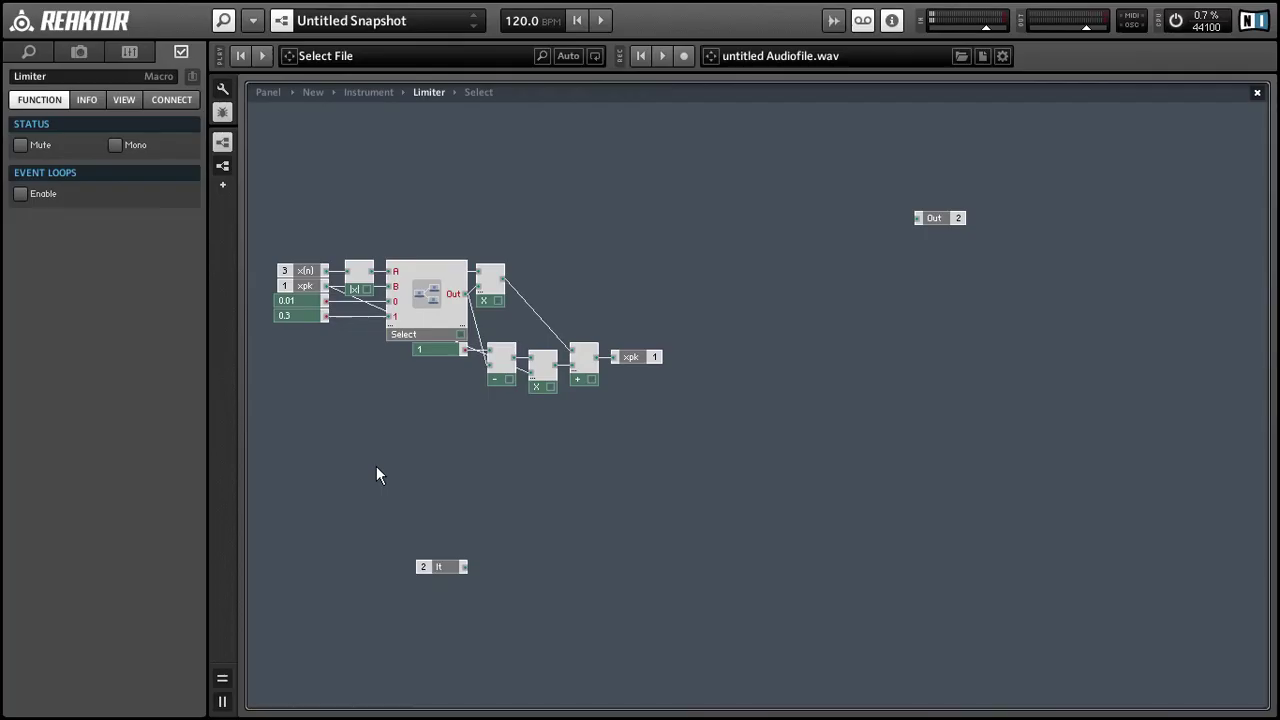
left_click(426, 332)
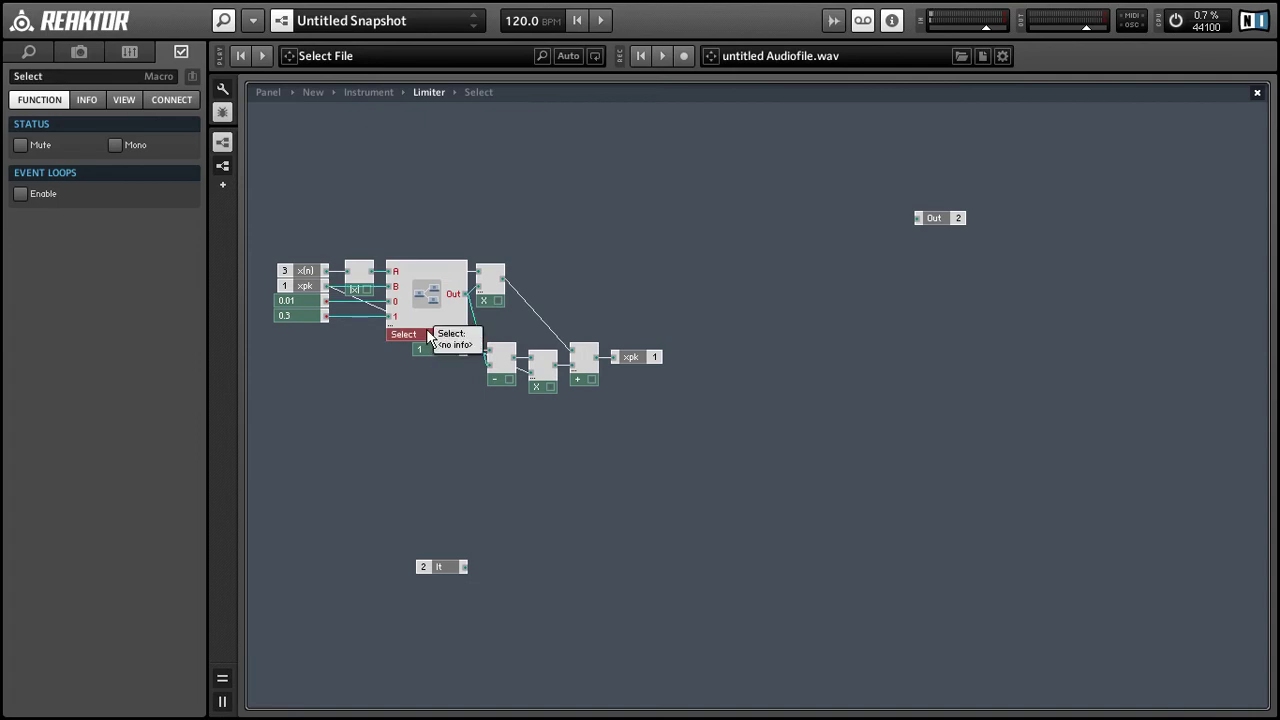
key("ctrl+c")
key("ctrl+v")
left_click_drag(515, 543, 616, 581)
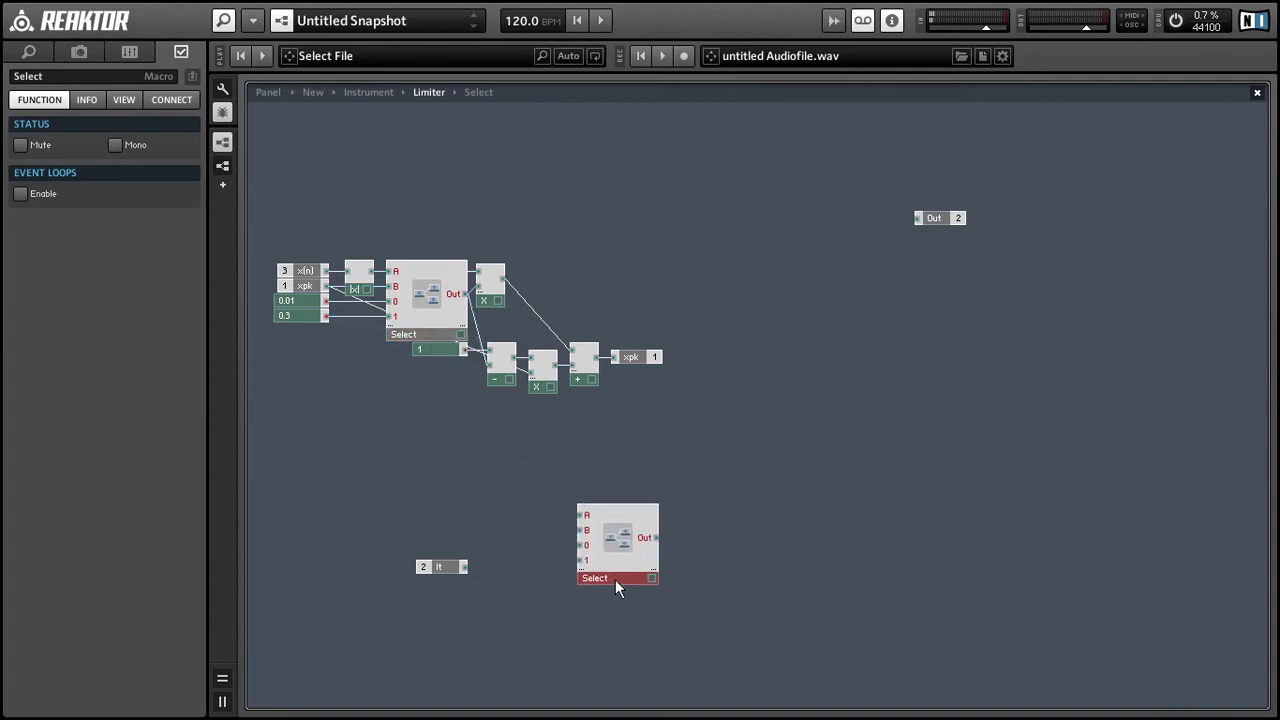
- Move the lt input below the Add module and insert a Divide module that divides lt by the Add module's output
key("alt+Tab")
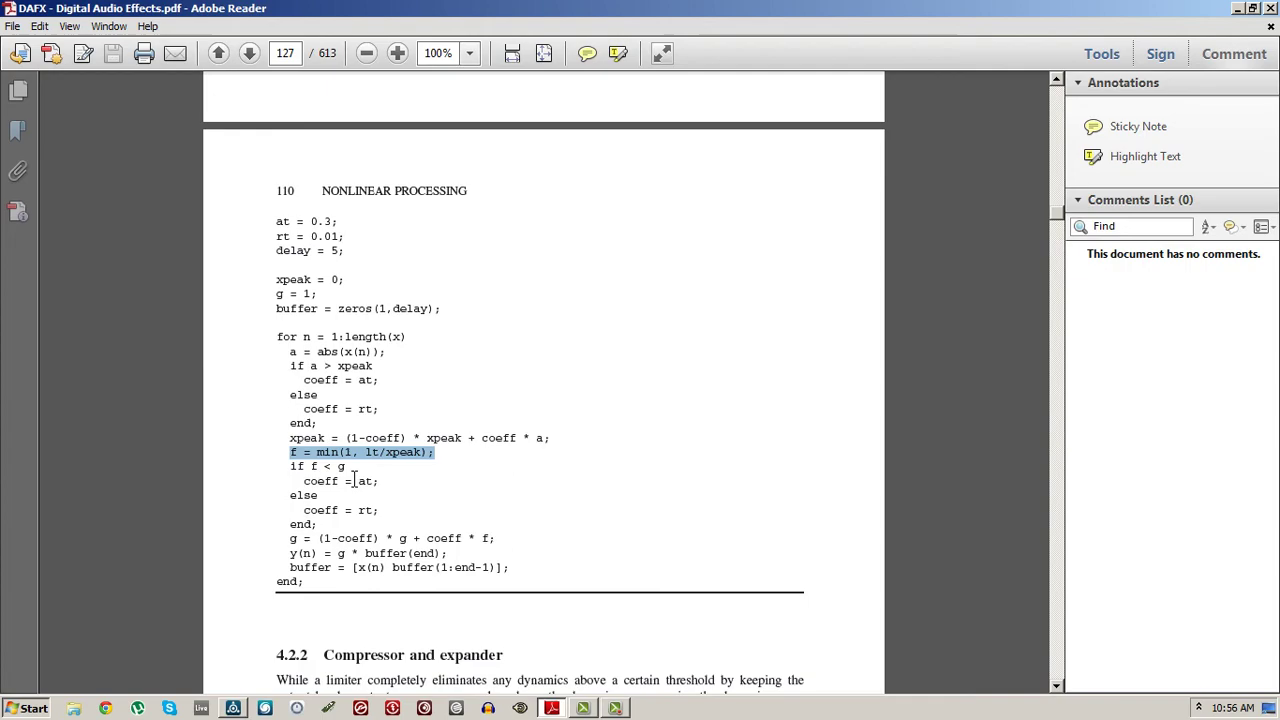
key("alt+Tab")
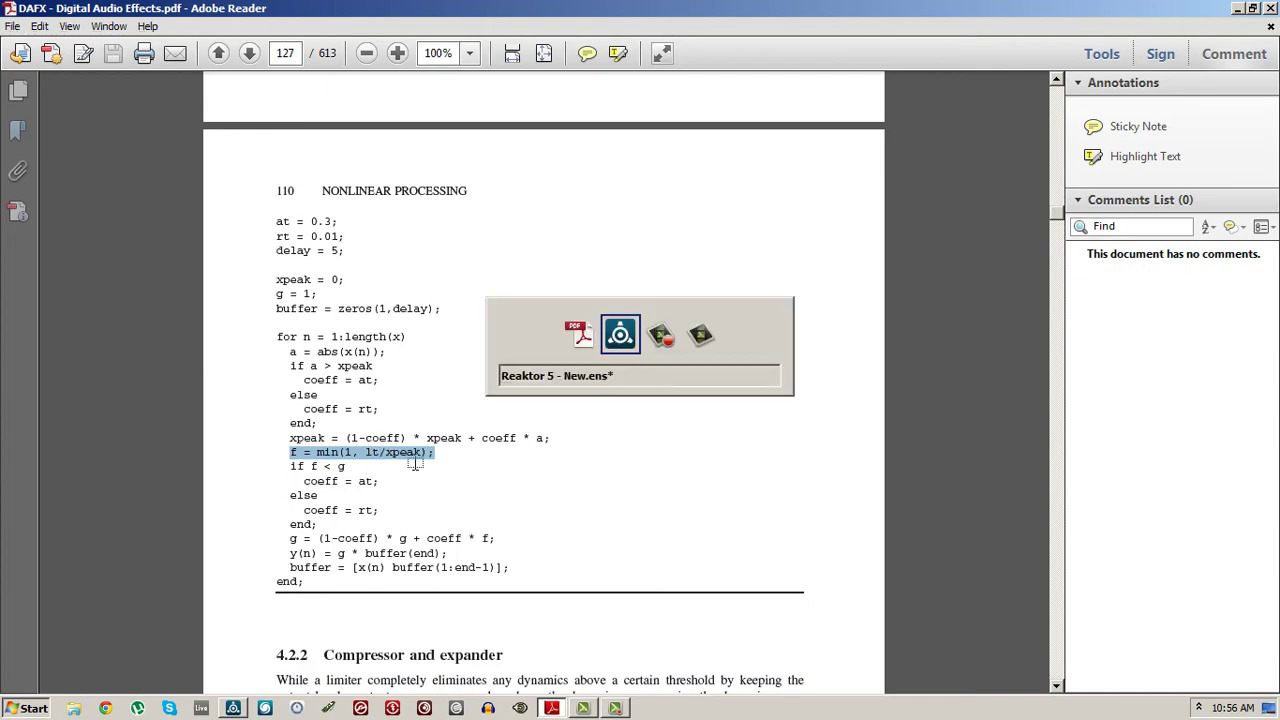
left_click(566, 378)
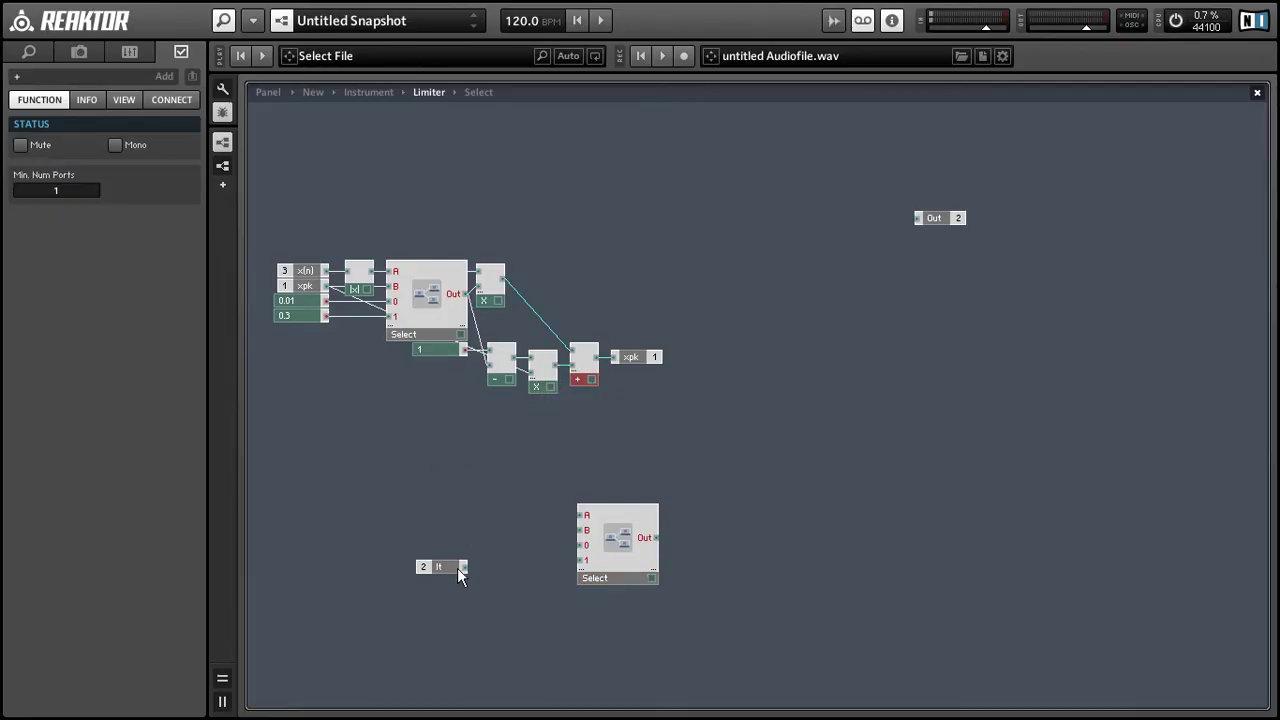
left_click_drag(450, 569, 581, 409)
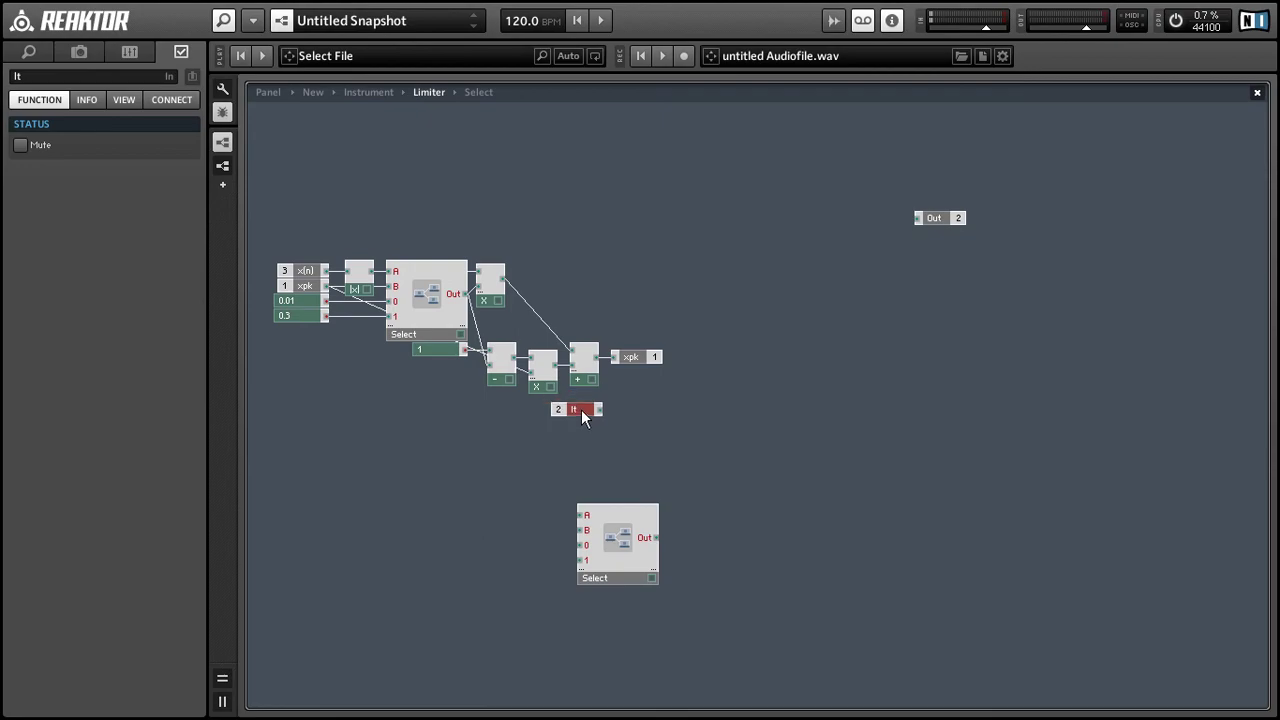
key("alt+Tab")
key("alt+Tab")
right_click(645, 399)
mouse_move(700, 407)
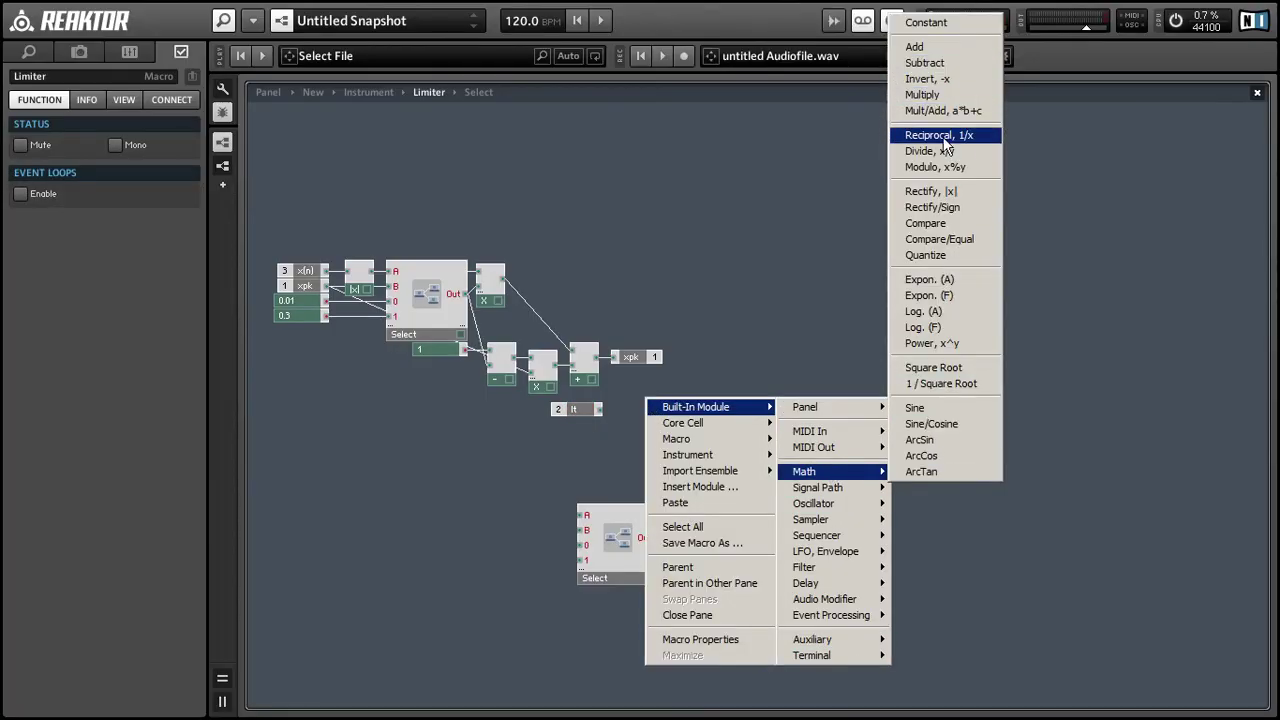
left_click(920, 149)
left_click_drag(600, 409, 647, 403)
left_click_drag(661, 427, 642, 434)
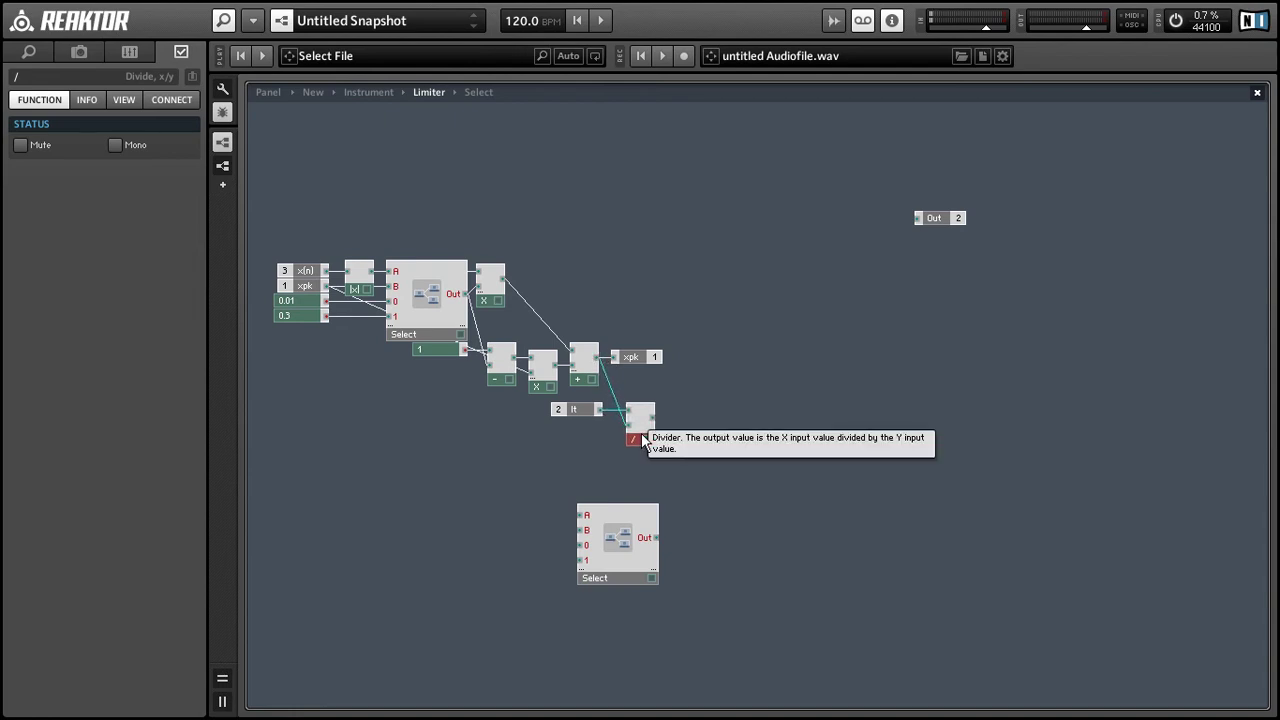
- Place the copied Select macro beside the Divide module and wire the Divide output to its B and 1 inputs
left_click_drag(627, 572, 733, 453)
mouse_move(653, 417)
left_mouse_down()
mouse_move(692, 411)
mouse_move(742, 443)
mouse_move(650, 415)
left_mouse_up()
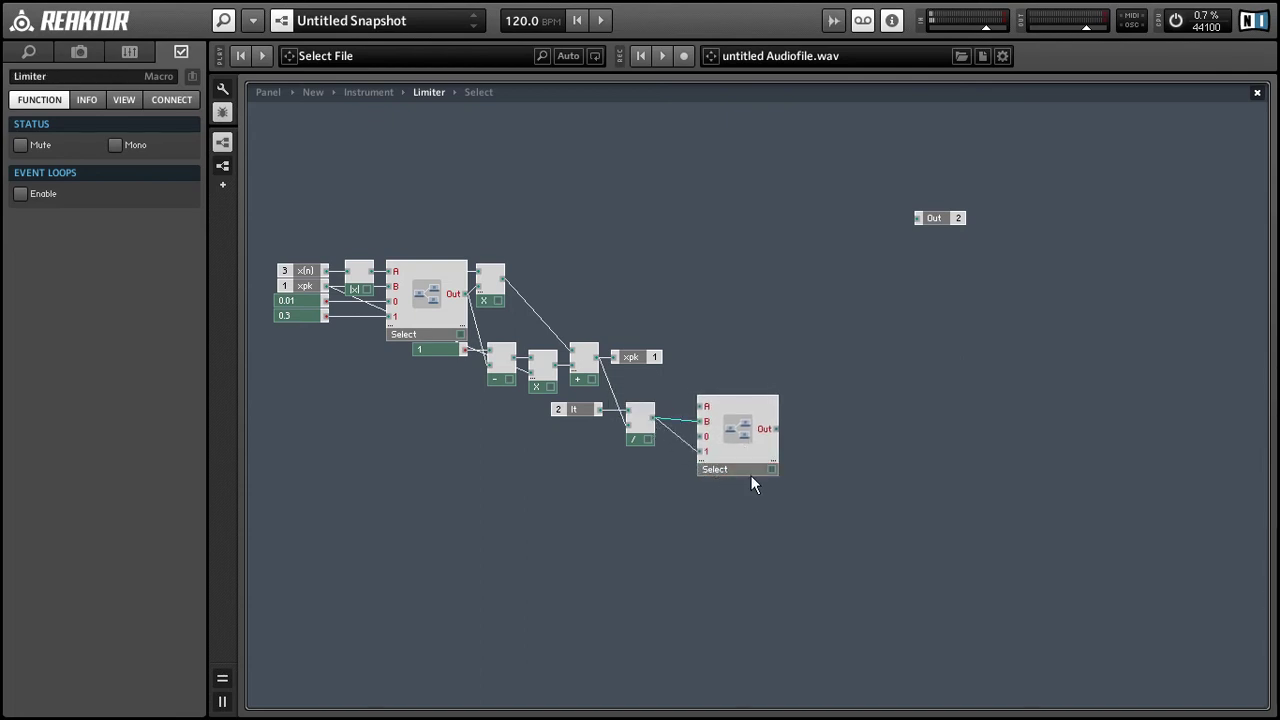
left_click_drag(750, 475, 787, 472)
- Create a constant on the A input of the copied Select macro and set its value to 1
right_click(750, 417)
left_click(758, 428)
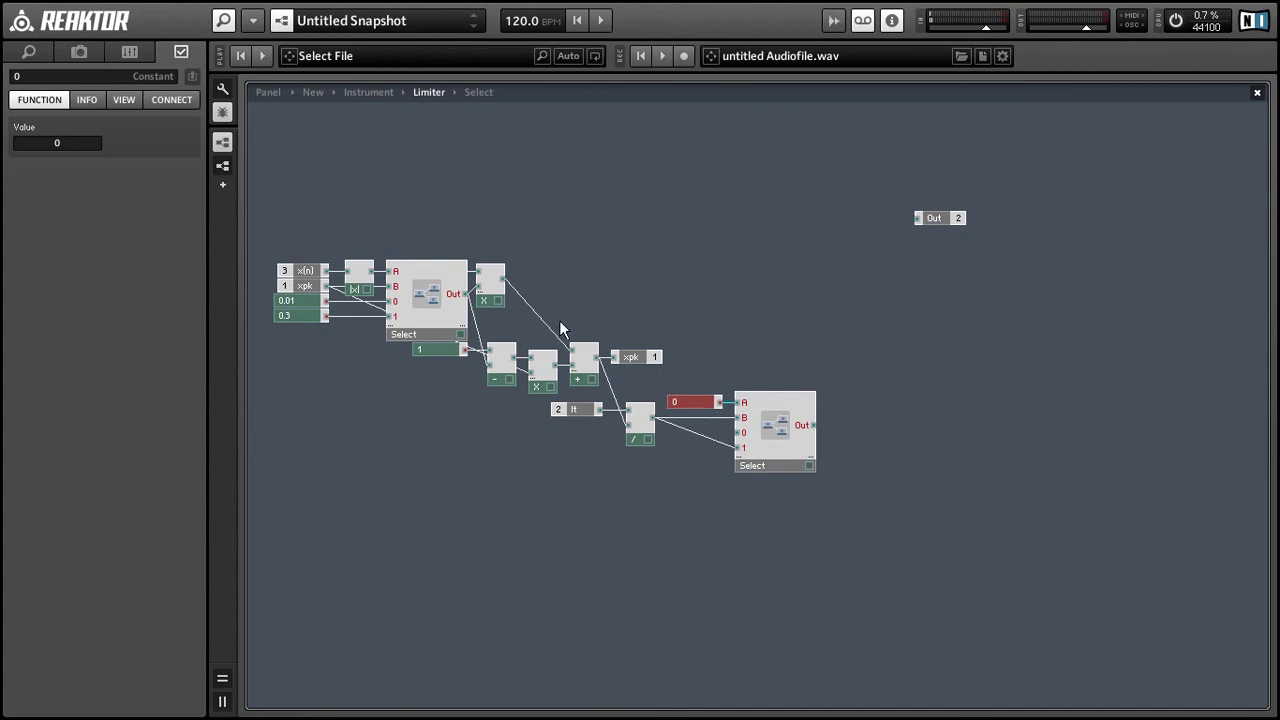
left_click(57, 143)
type("1")
left_click(700, 440)
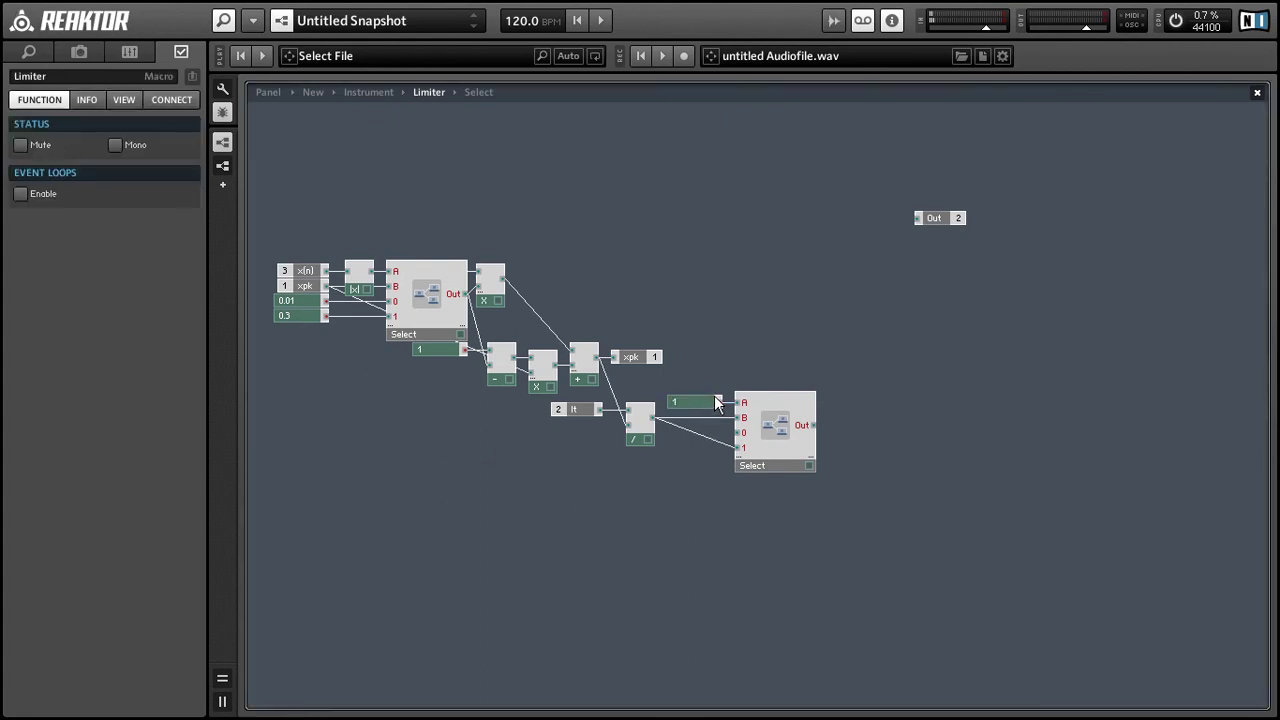
- Wire the constant 1 to the copied Select's 0 input as well and shift the lt, Divide and Select group closer to the xpk chain
left_click_drag(802, 530, 582, 392)
left_click_drag(632, 440, 625, 428)
left_click(530, 331)
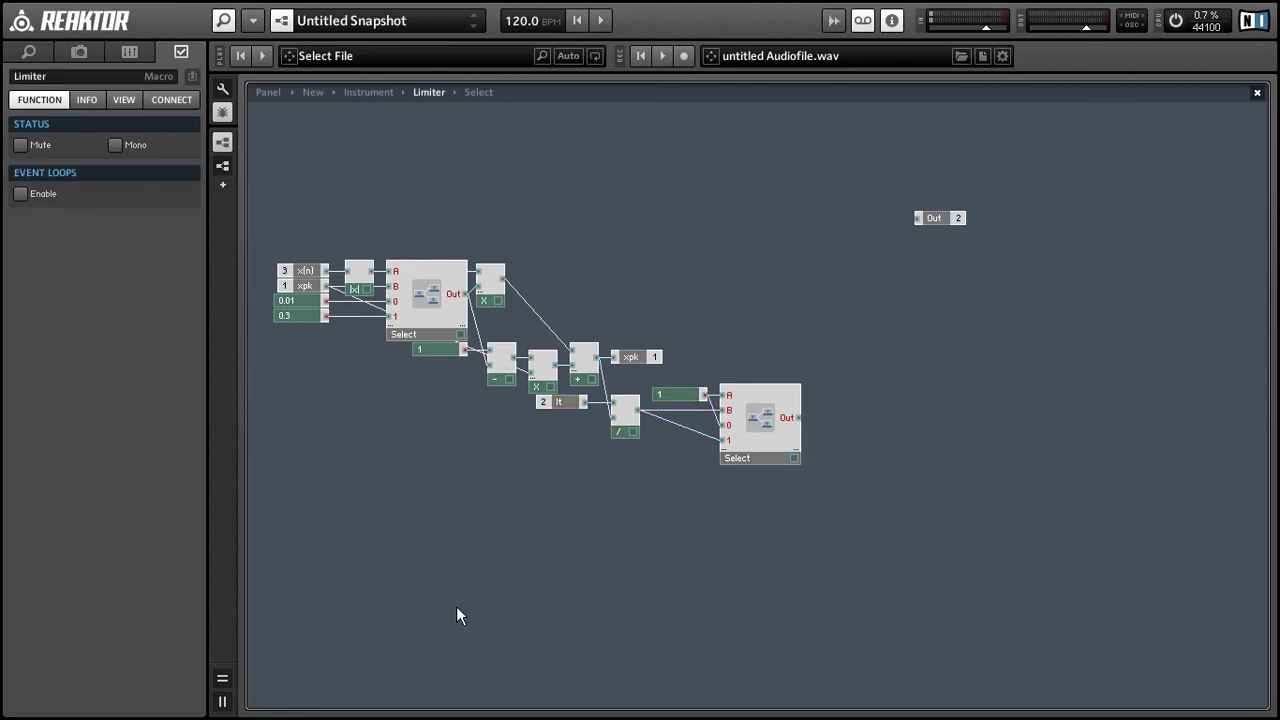
- Compare the xpeak coefficient block with the g coefficient block in the book's limiter code by highlighting each in turn
key("alt+Tab")
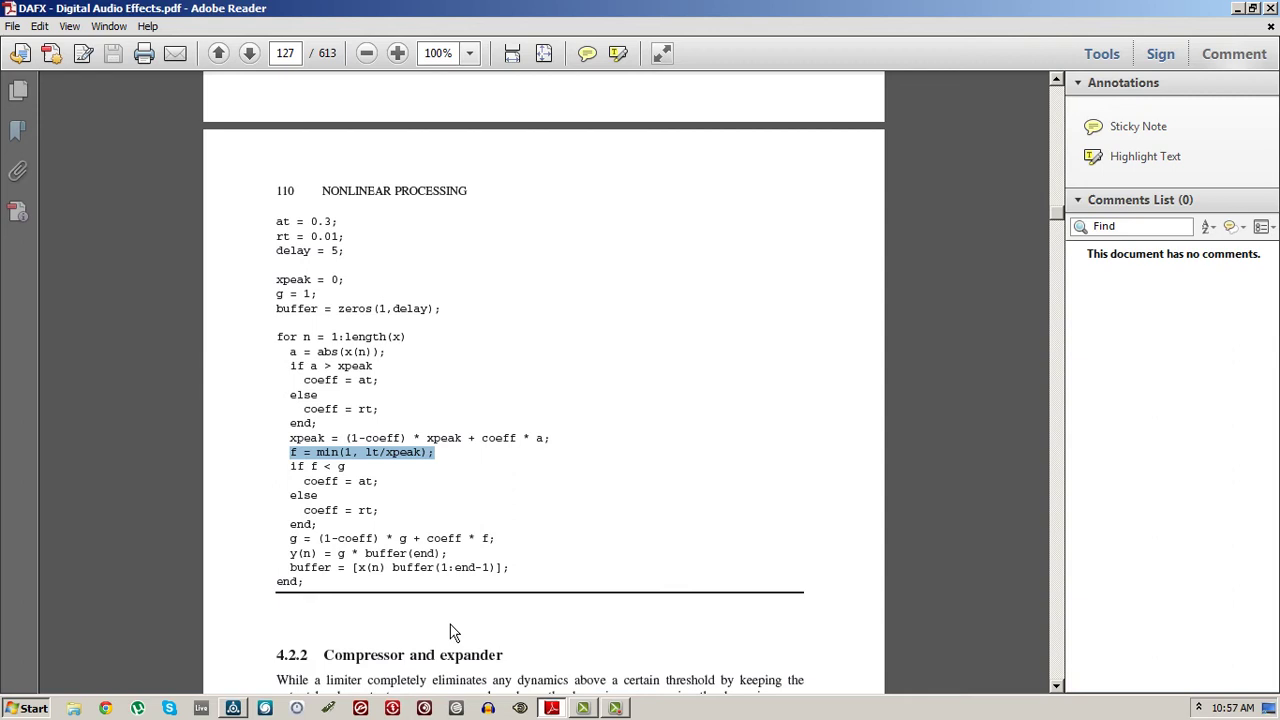
left_click(327, 451)
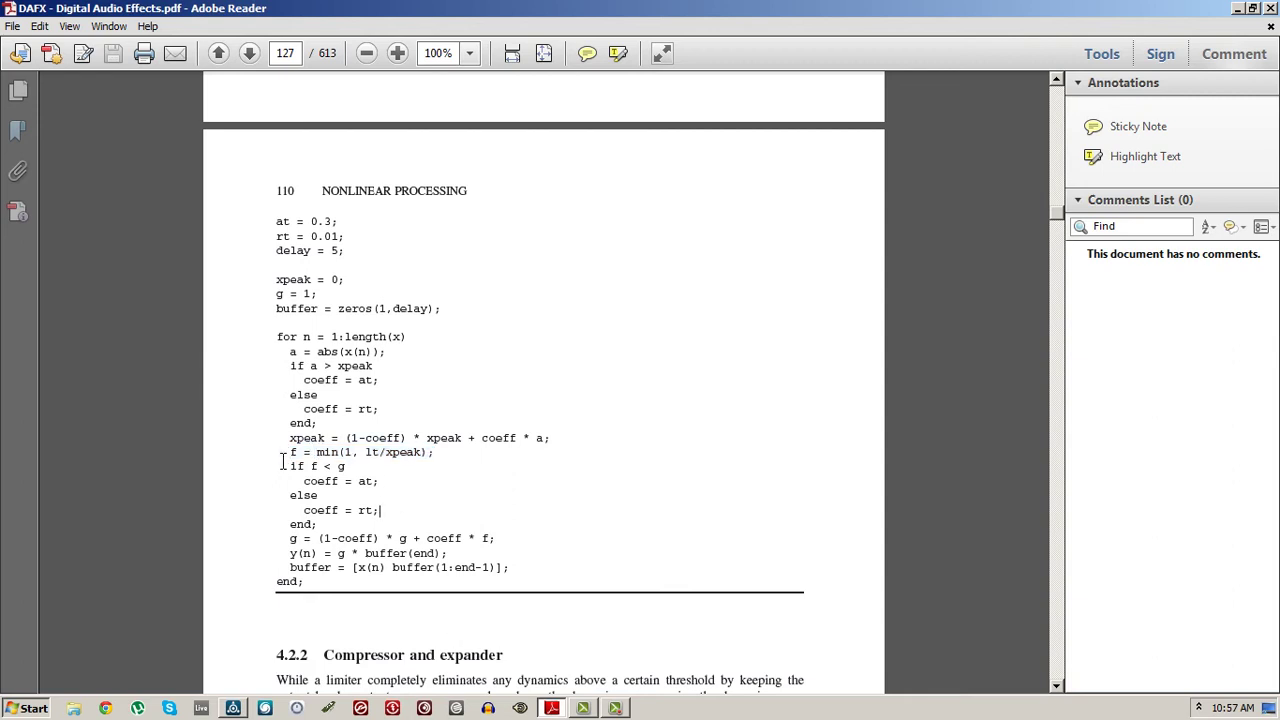
mouse_move(297, 352)
left_mouse_down()
mouse_move(381, 415)
mouse_move(537, 438)
mouse_move(289, 367)
left_mouse_up()
left_click(535, 437)
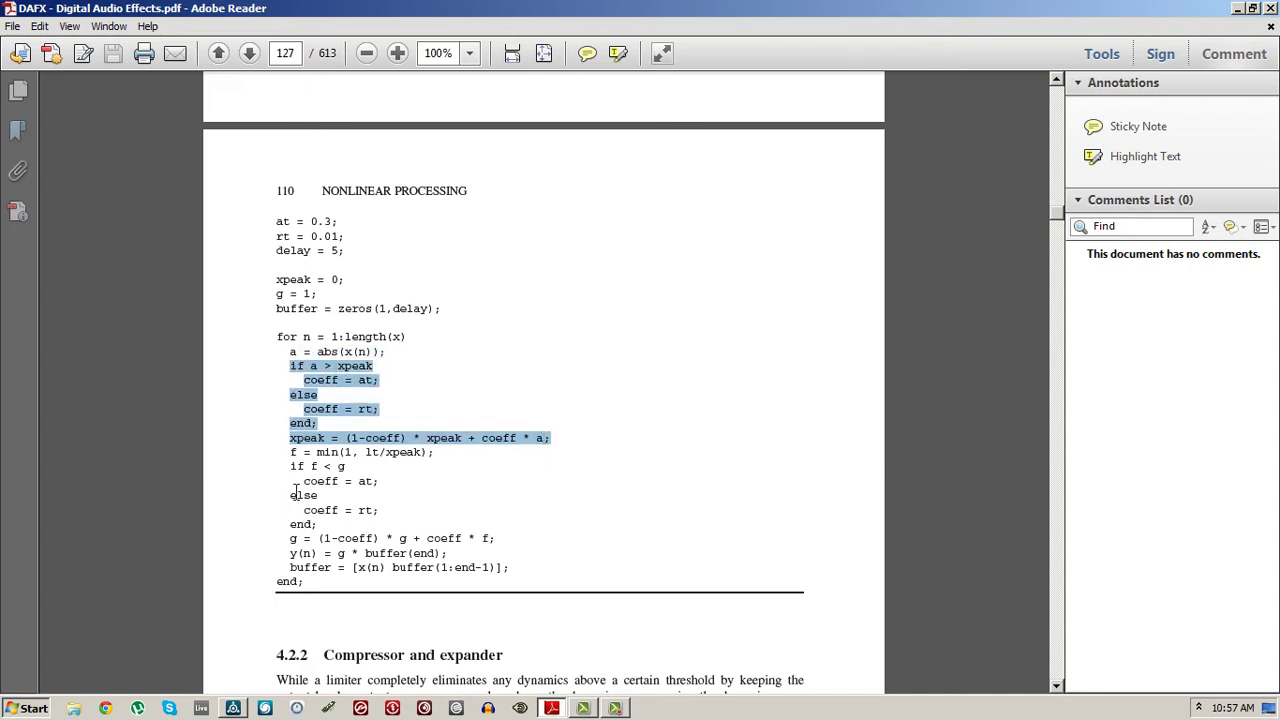
left_click_drag(292, 473, 498, 541)
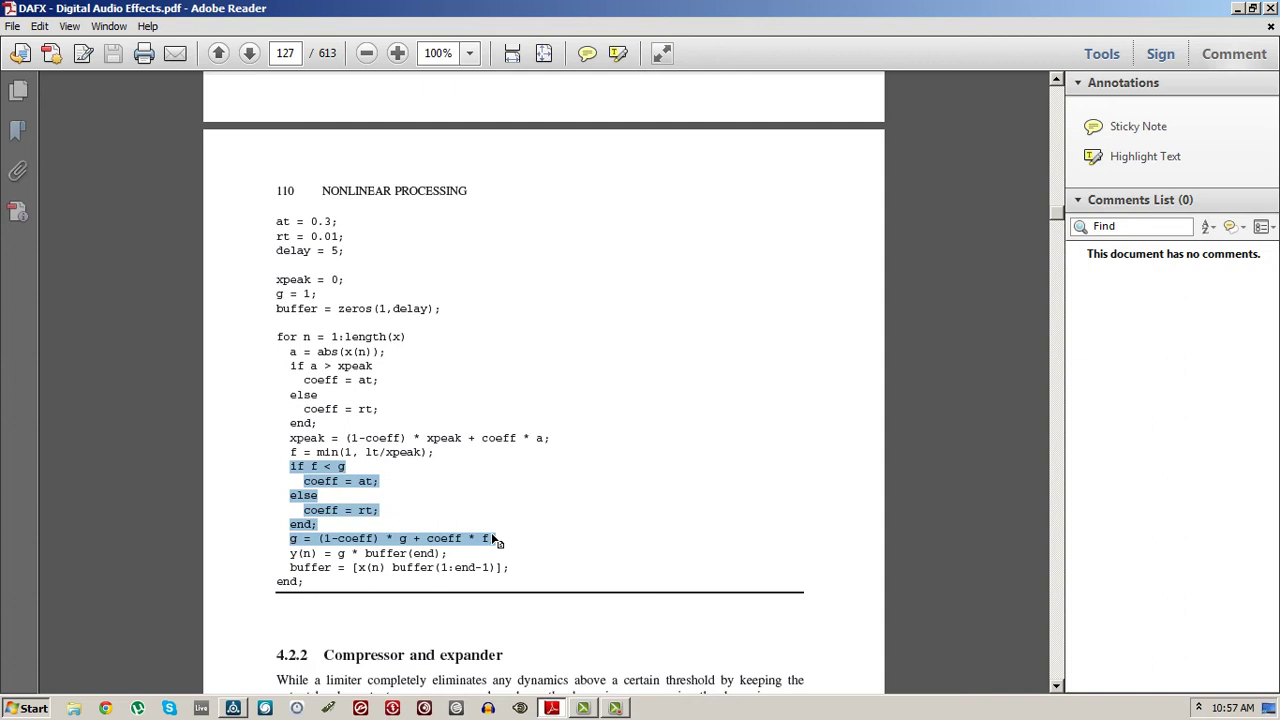
left_click(495, 539)
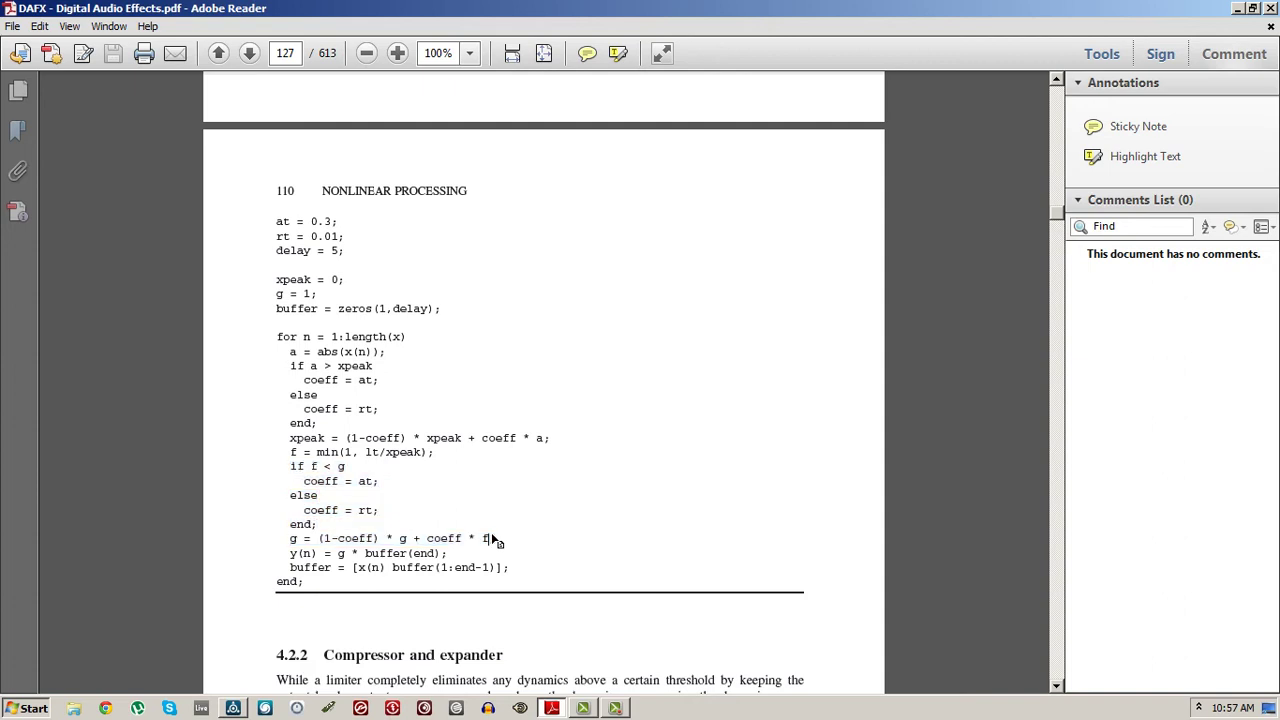
- Return to Reaktor, duplicate the second Select macro, place the copy after it and wire the second Select's output to the copy's A input
left_click(234, 708)
left_click(760, 447)
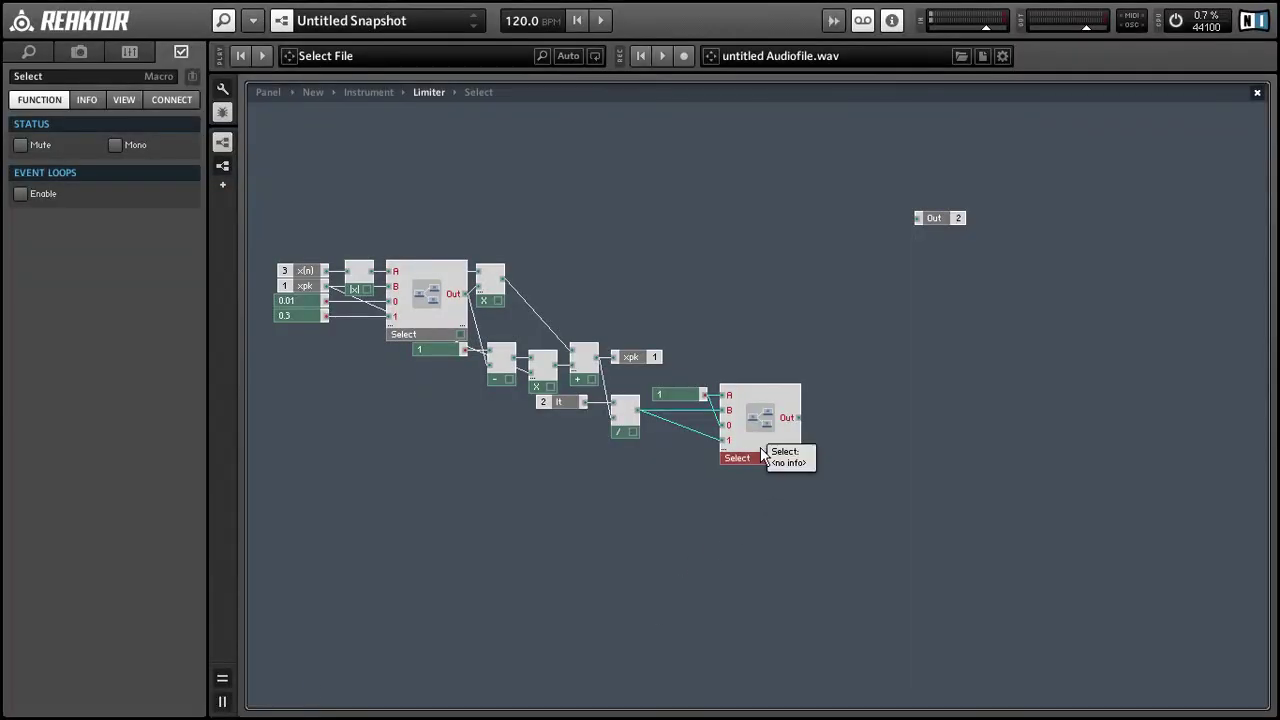
key("ctrl+d")
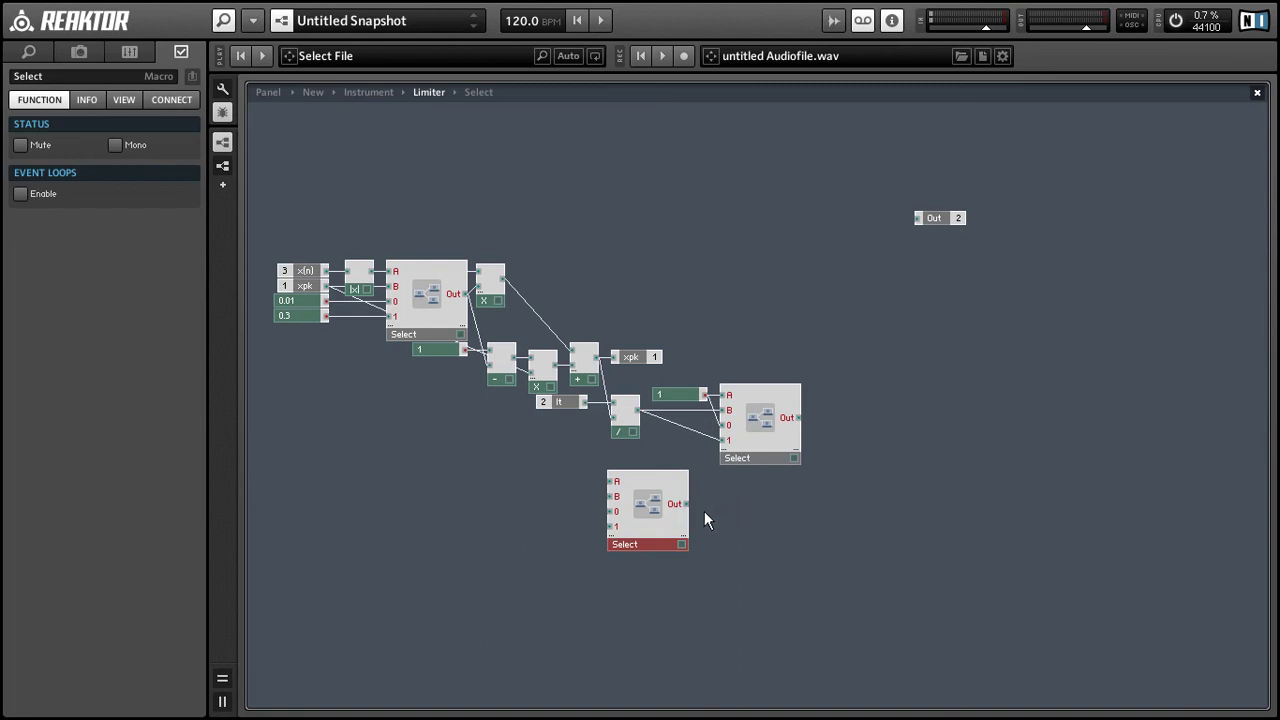
left_click_drag(627, 527, 1042, 492)
left_click_drag(660, 544, 996, 473)
left_click_drag(797, 417, 973, 423)
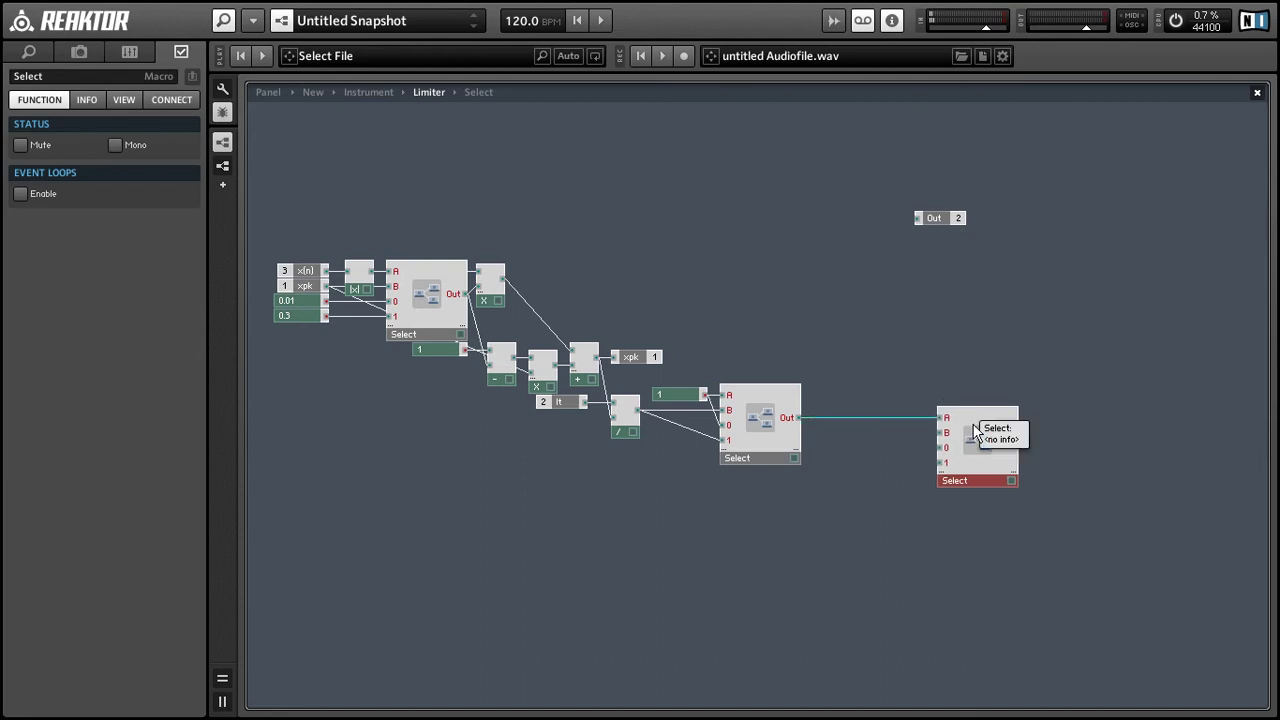
left_click(752, 494)
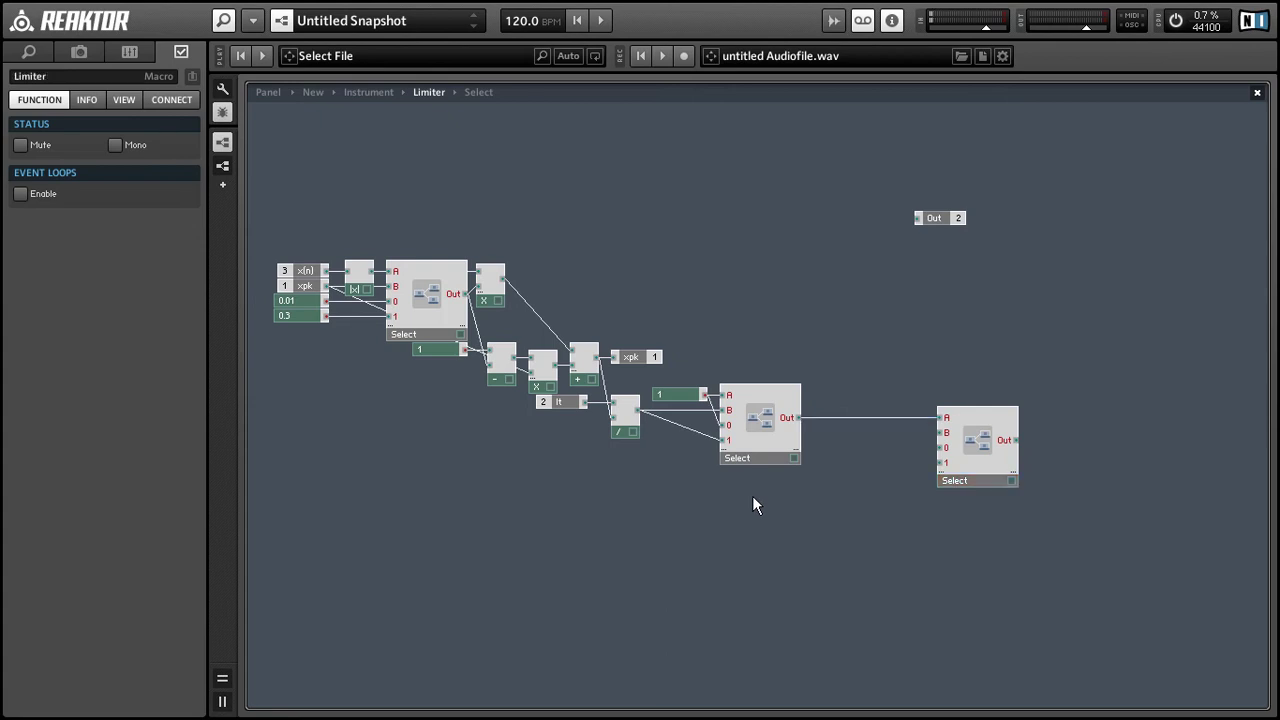
- Insert an In terminal named g and wire it to the B input of the third Select macro
key("alt+Tab")
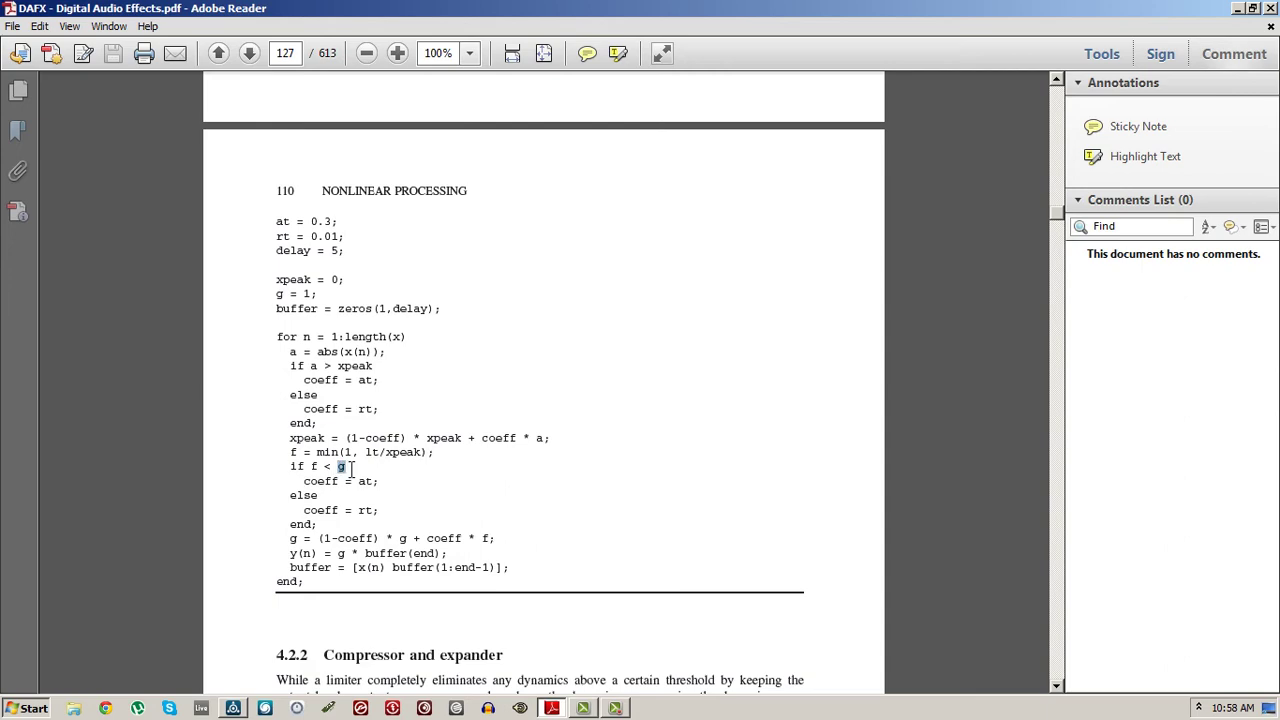
key("alt+Tab")
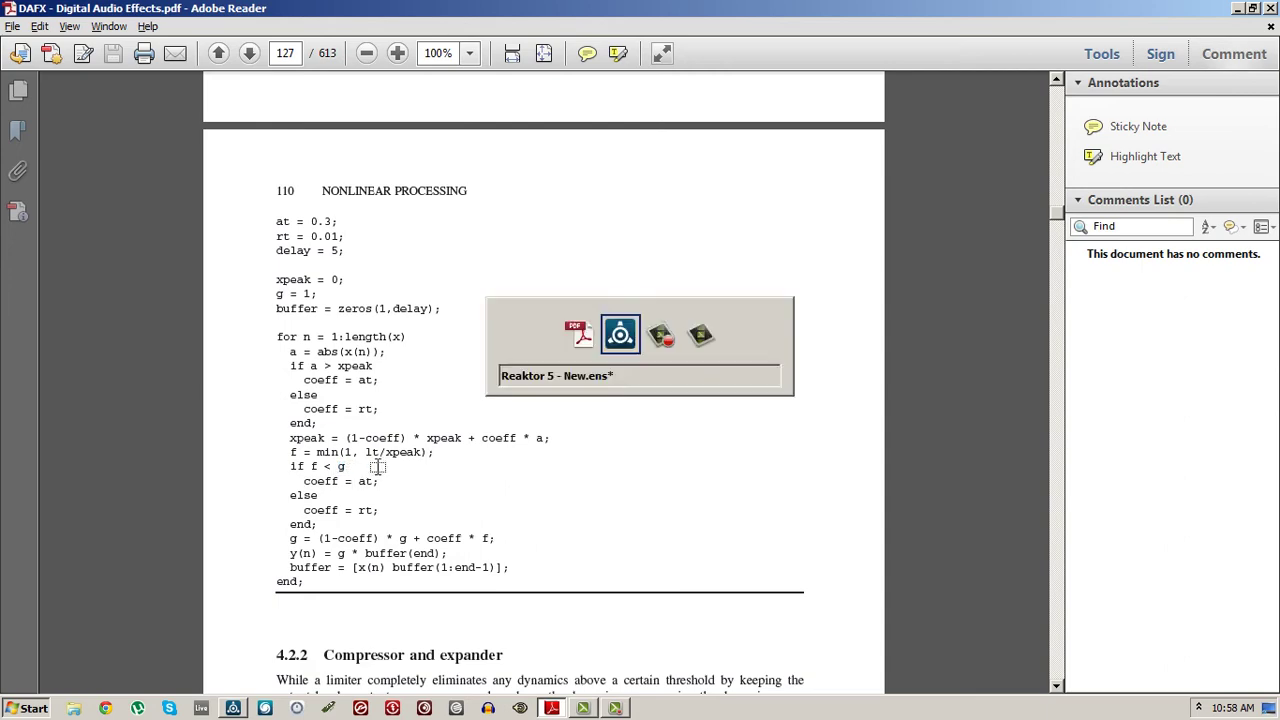
right_click(876, 274)
mouse_move(930, 282)
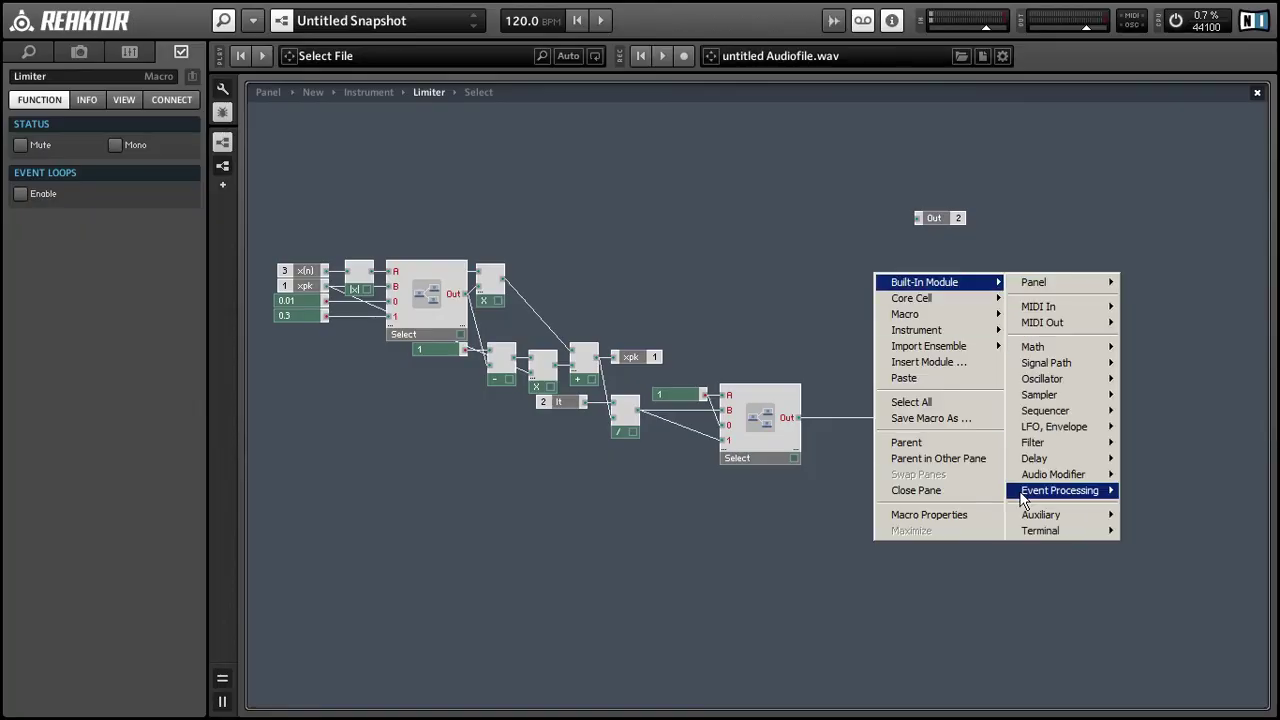
mouse_move(1040, 530)
left_click(1128, 531)
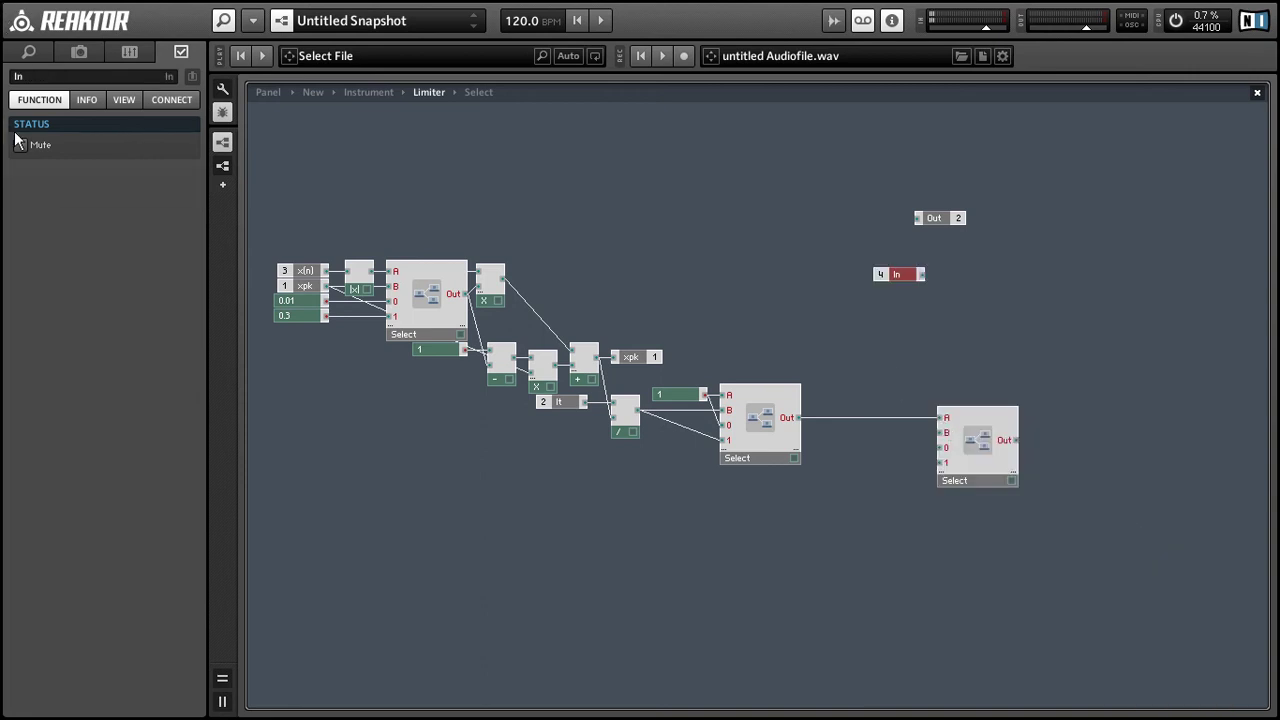
left_click(59, 78)
type("g")
left_click(846, 485)
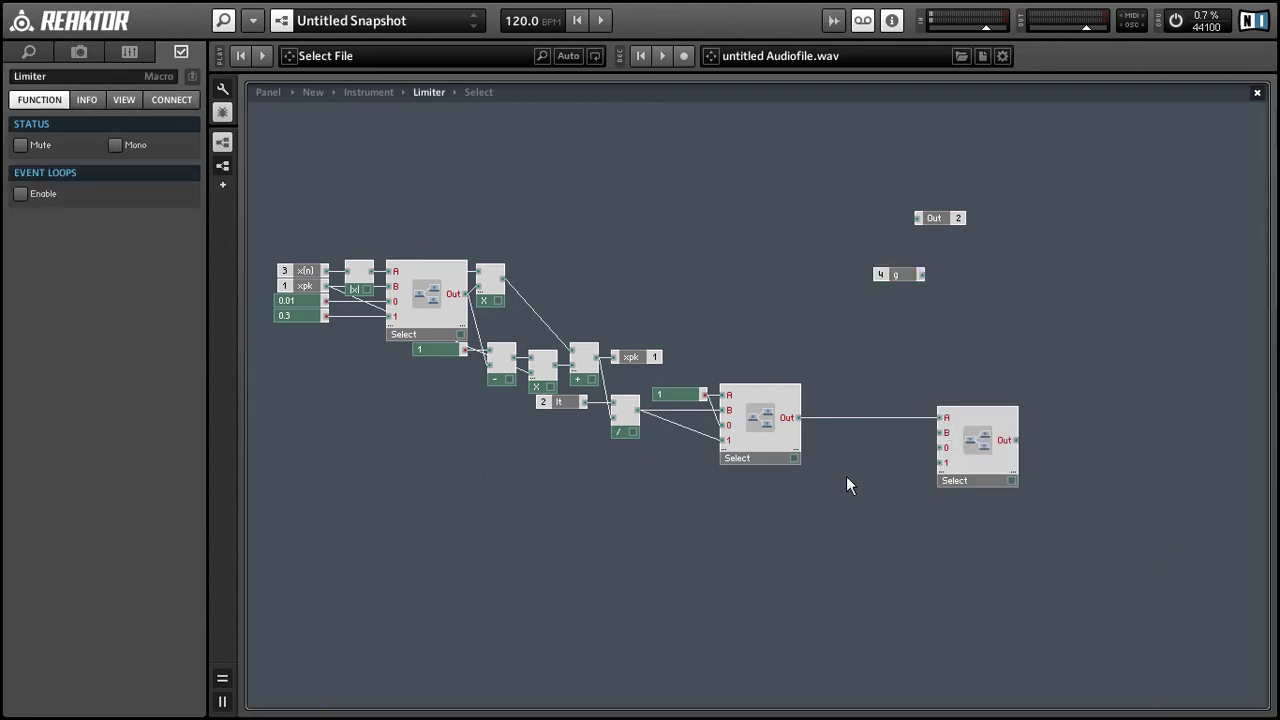
left_click_drag(886, 276, 935, 435)
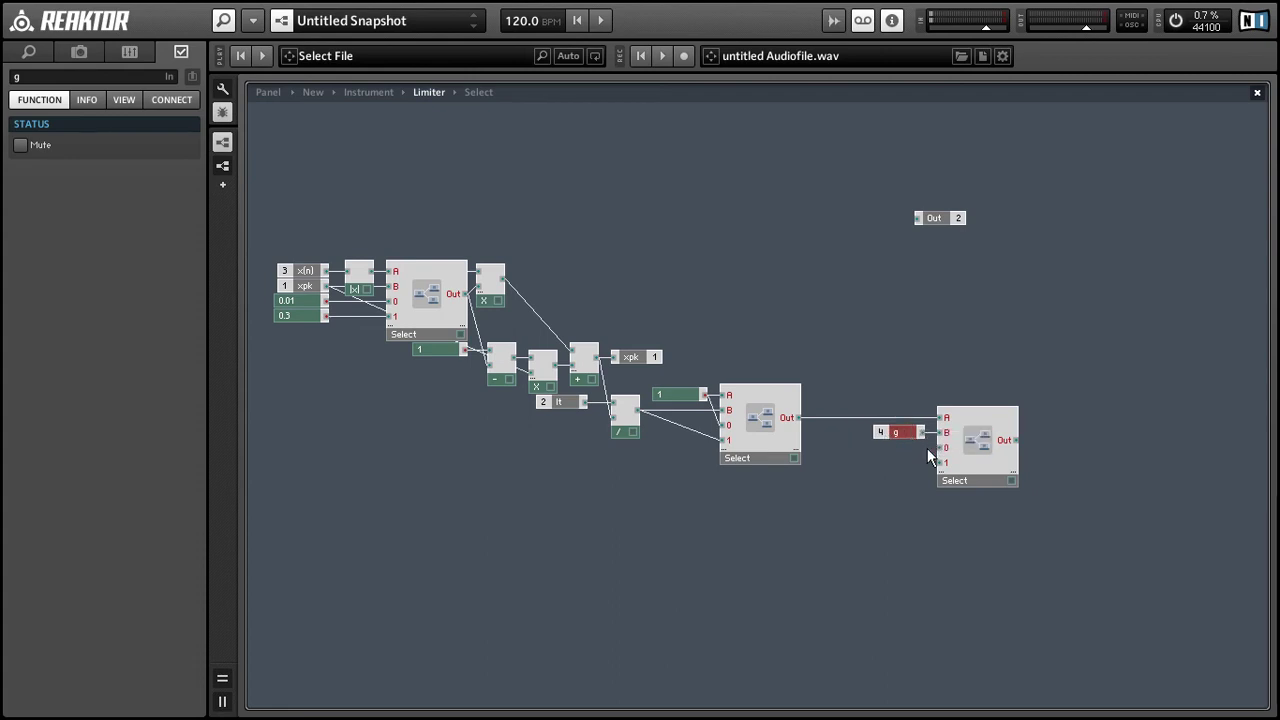
- Duplicate the 0.01 and 0.3 constants, wire 0.3 to input 0 and 0.01 to input 1 of the third Select, and move this group closer
left_click_drag(292, 343, 289, 304)
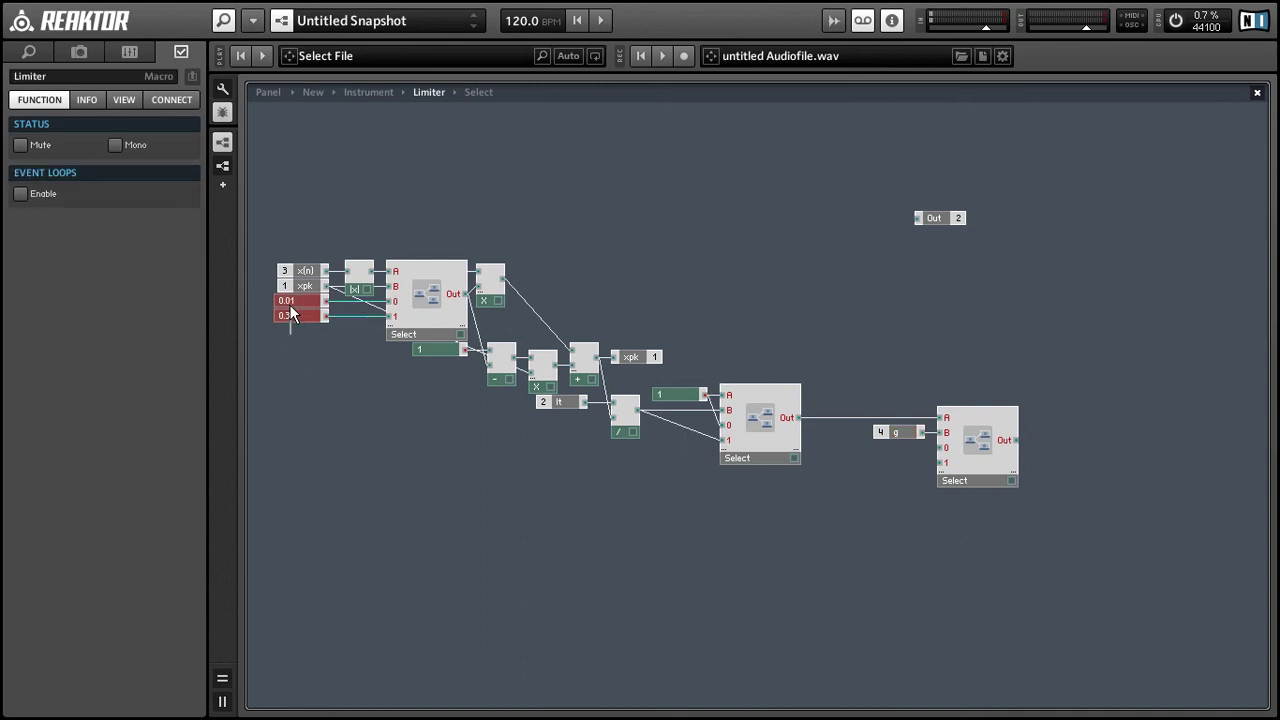
key("ctrl+c")
key("ctrl+v")
left_click(326, 438)
left_click_drag(312, 362, 319, 373)
left_click_drag(278, 335, 653, 448)
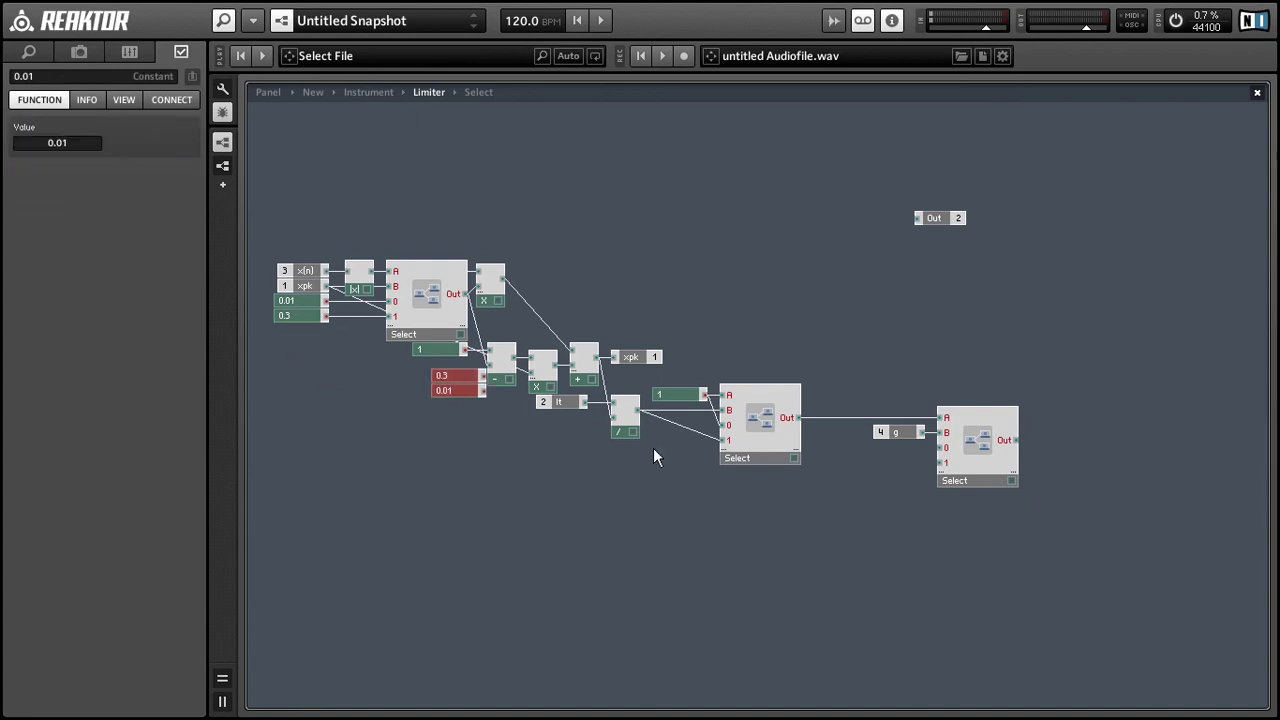
left_click_drag(462, 389, 940, 448)
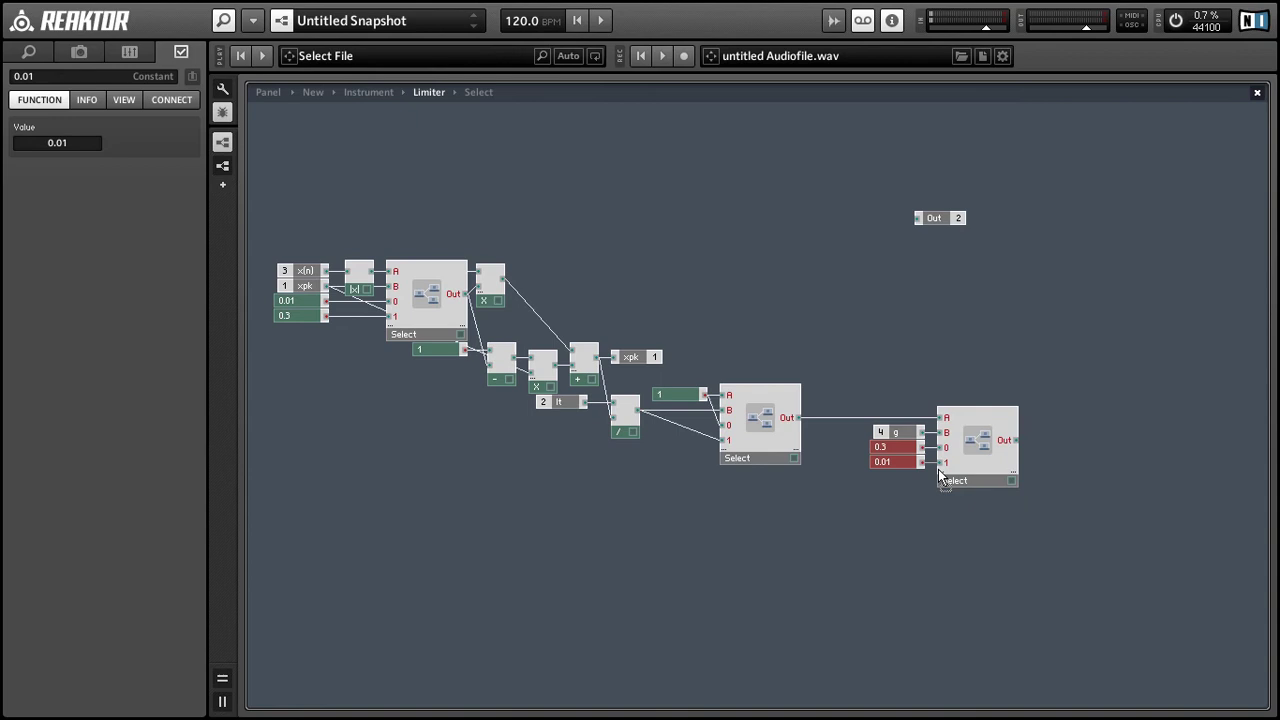
left_click_drag(881, 382, 912, 482)
left_click(911, 533)
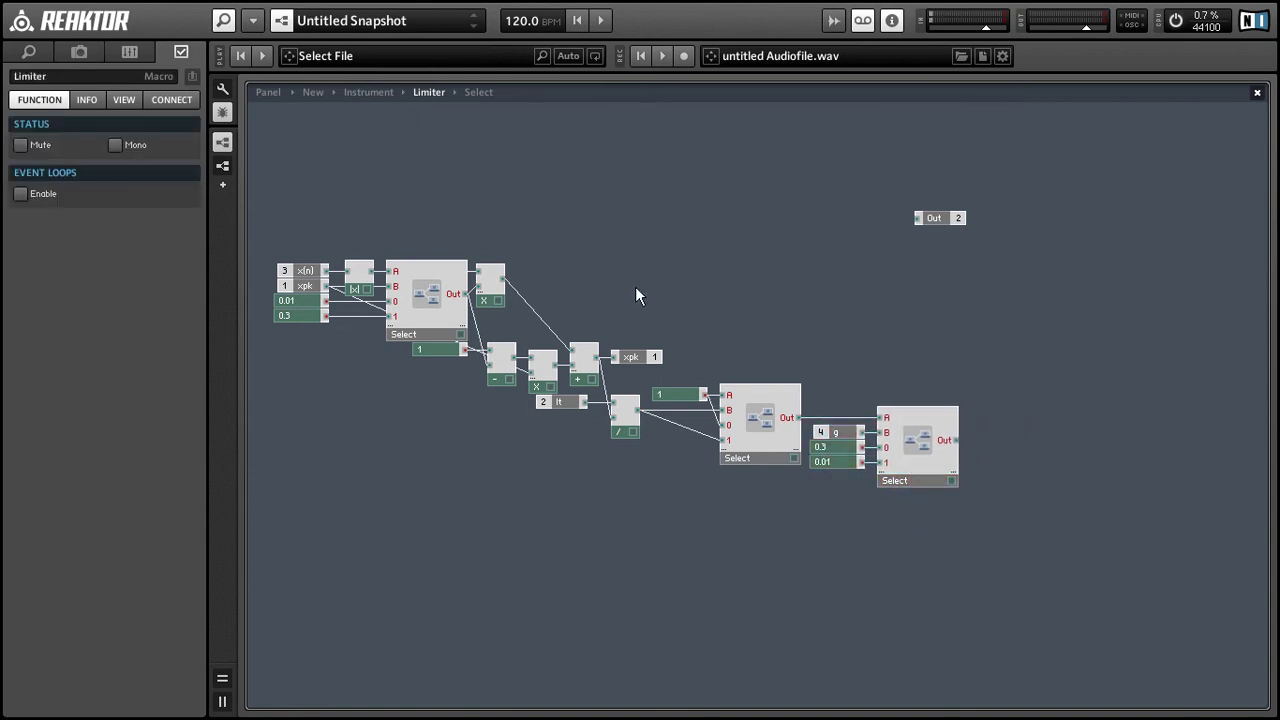
- Check the g formula in the book, then in Reaktor add a Subtract module computing constant 1 minus the third Select's output
key("alt+Tab")
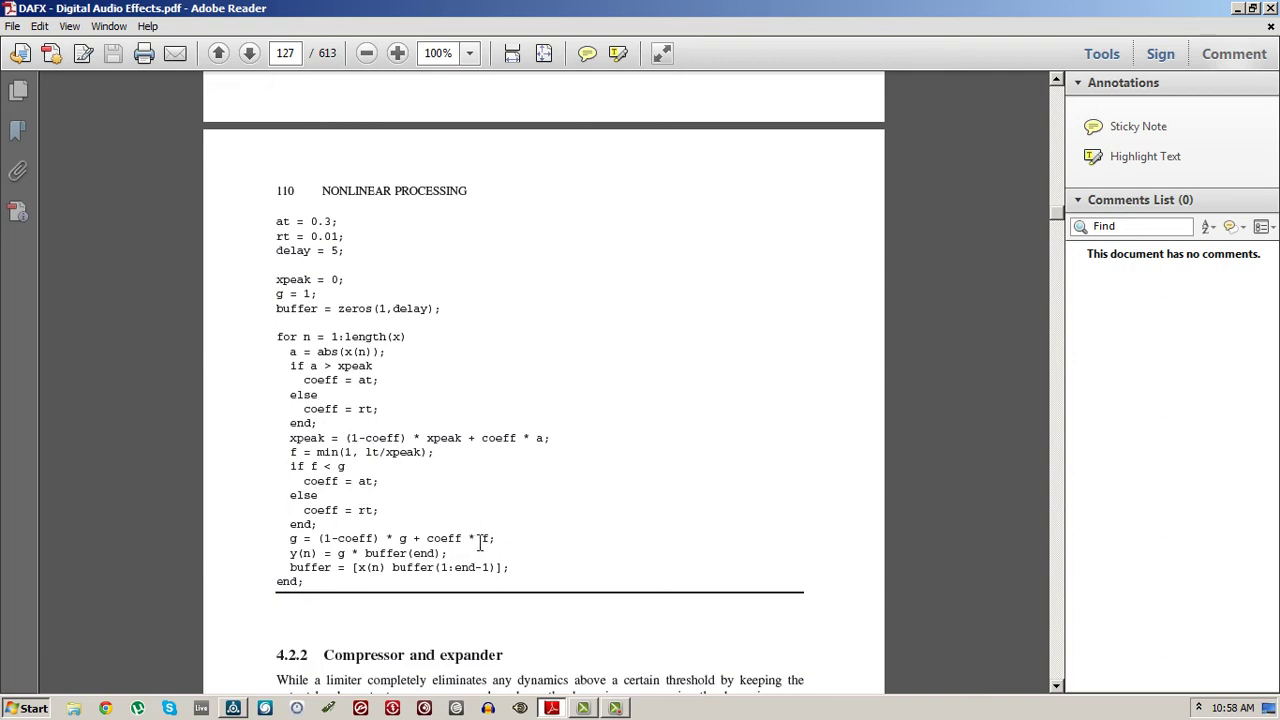
key("alt+Tab")
right_click(1084, 300)
left_click(1058, 302)
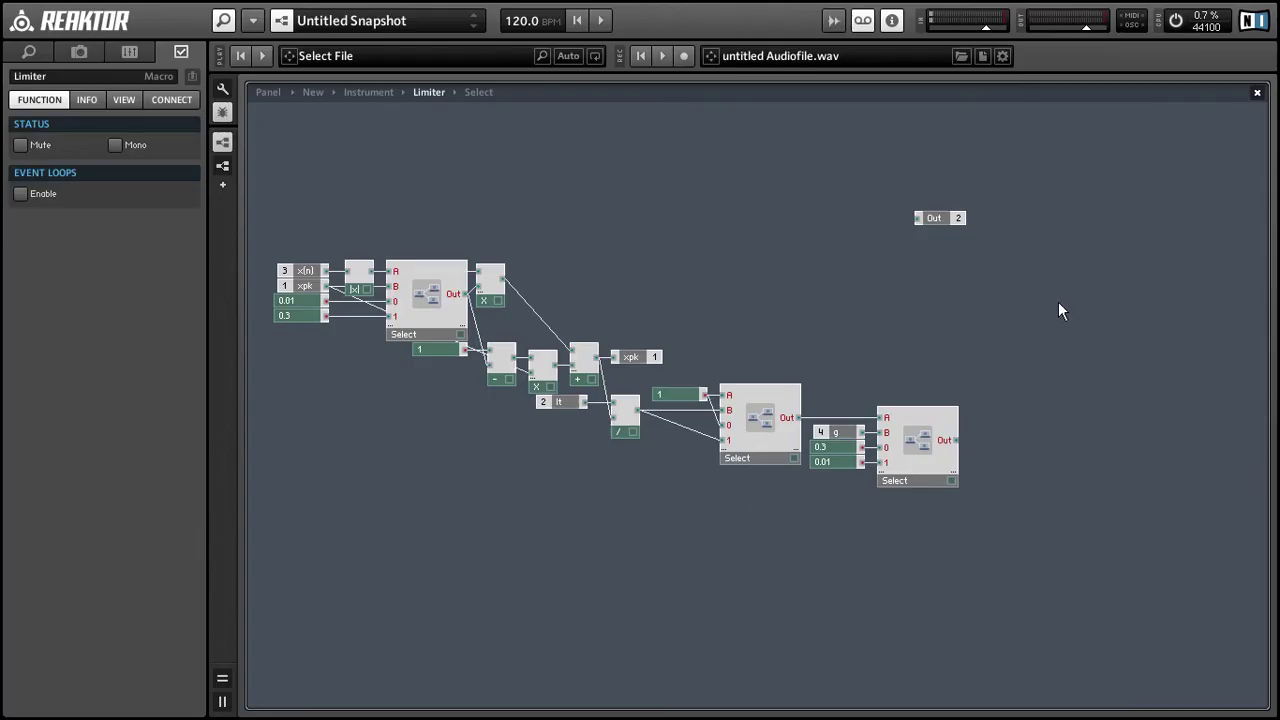
key("Return")
type("-")
key("Return")
right_click(1056, 298)
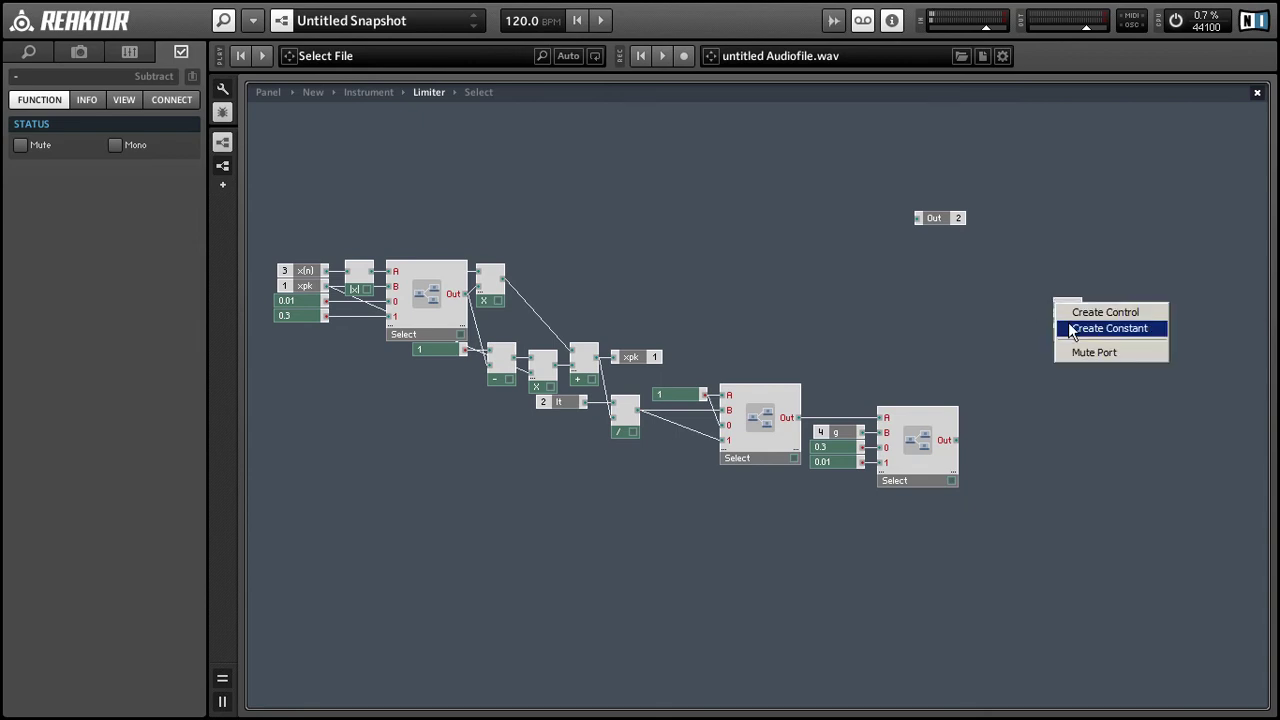
left_click(1090, 329)
left_click_drag(956, 440, 1043, 450)
left_click(1016, 280)
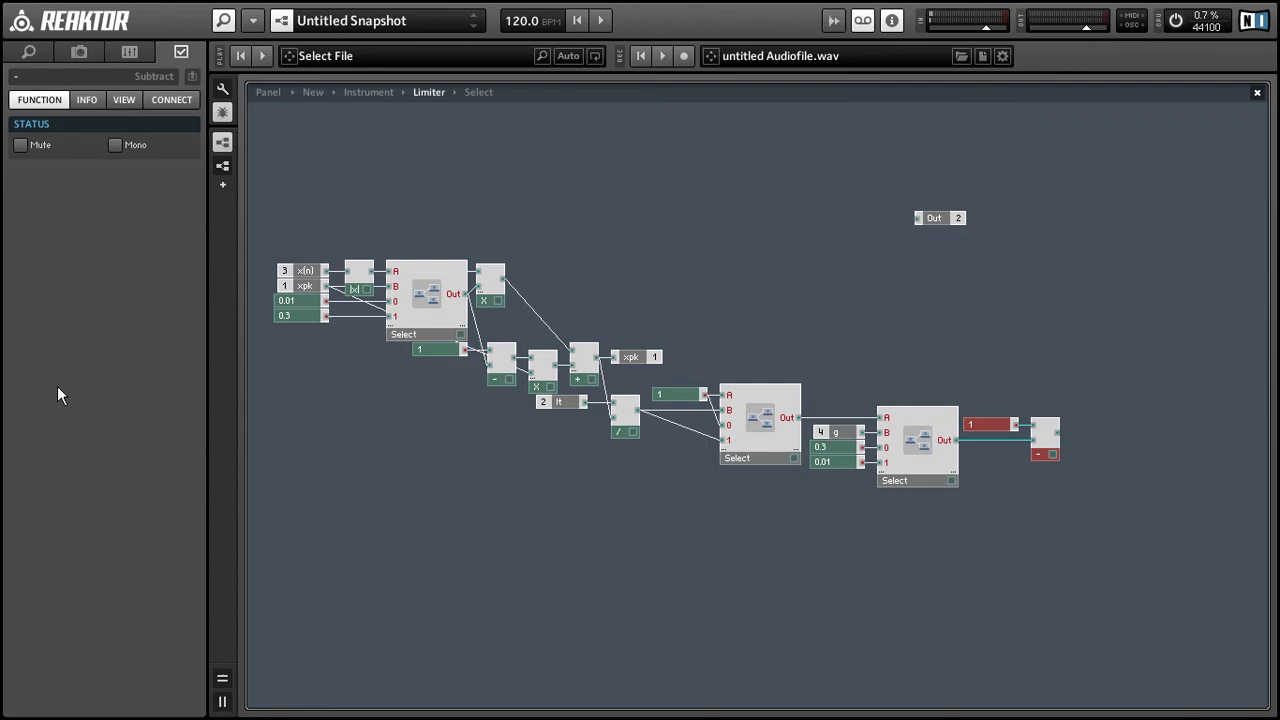
- Insert a Multiply module after the new Subtract and wire the g In terminal and the Subtract's output into it
key("alt+Tab")
key("alt+Tab")
key("Return")
type("*")
key("Return")
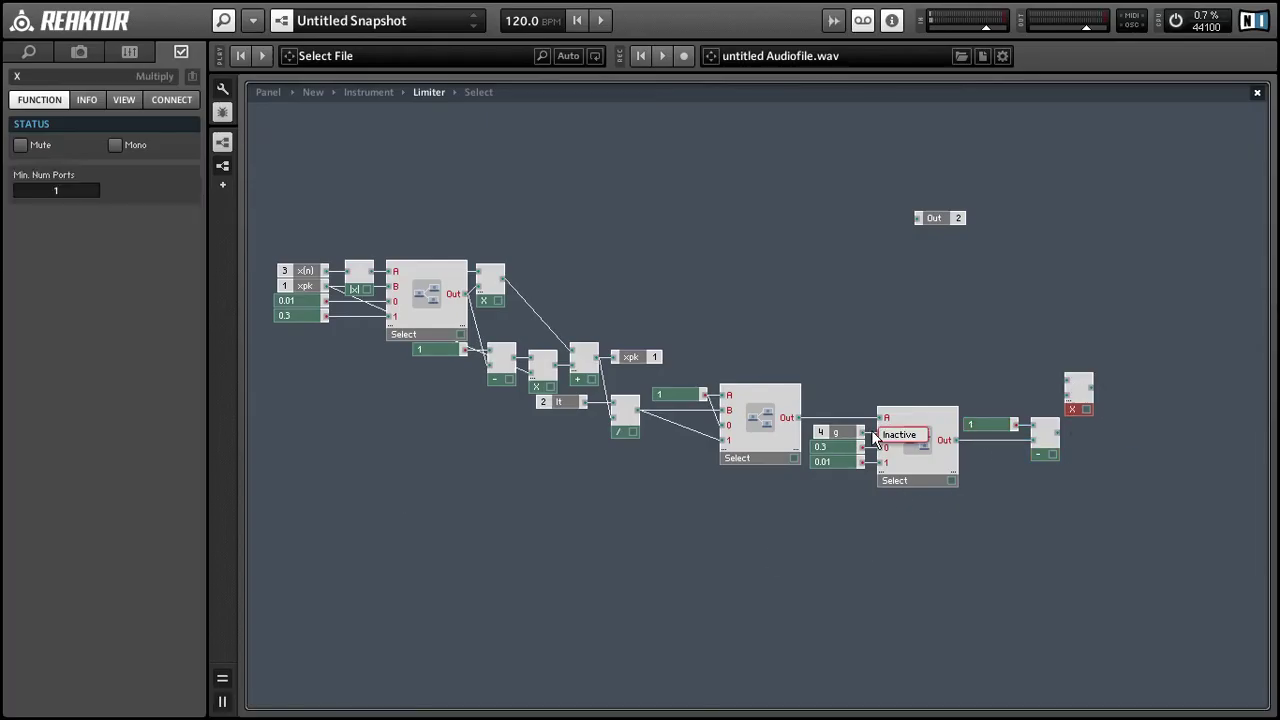
left_click_drag(862, 432, 1067, 380)
mouse_move(1078, 396)
left_mouse_down()
mouse_move(1096, 447)
mouse_move(1068, 422)
mouse_move(1086, 445)
left_mouse_up()
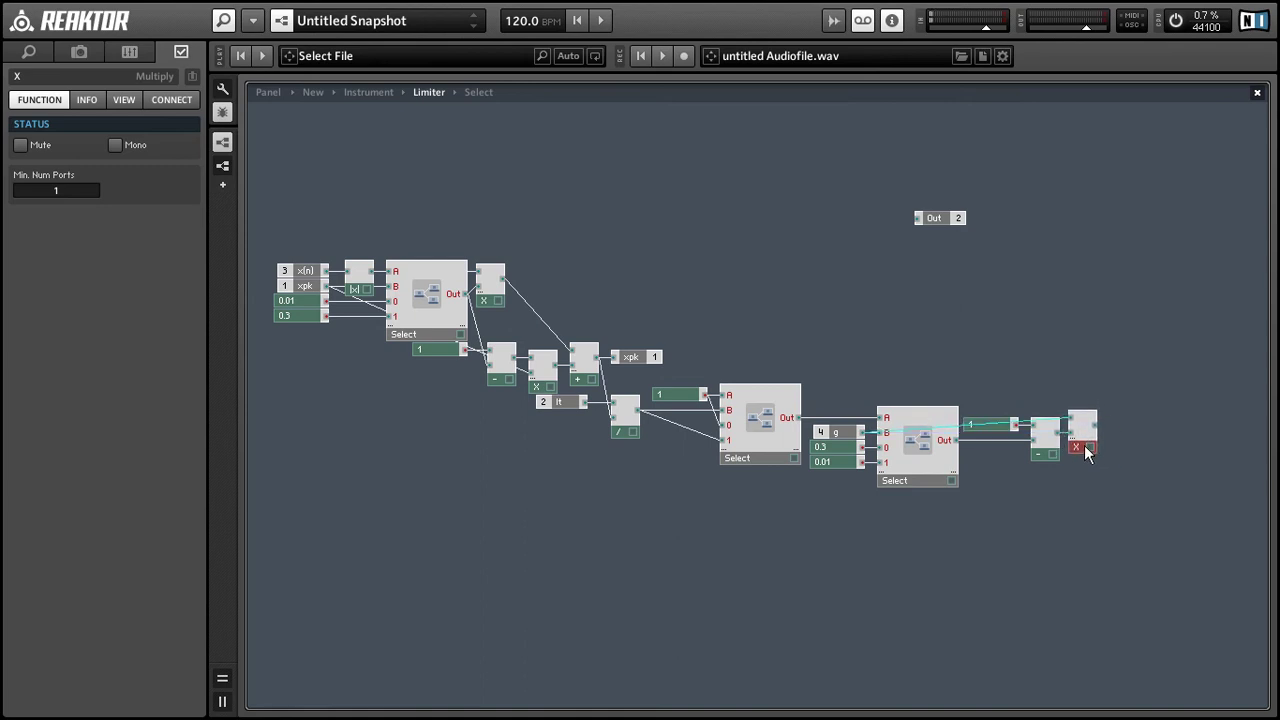
left_click(1004, 411)
- Recheck the g formula in the book, then in Reaktor add a Multiply module fed by the second and third Select outputs
key("alt+Tab")
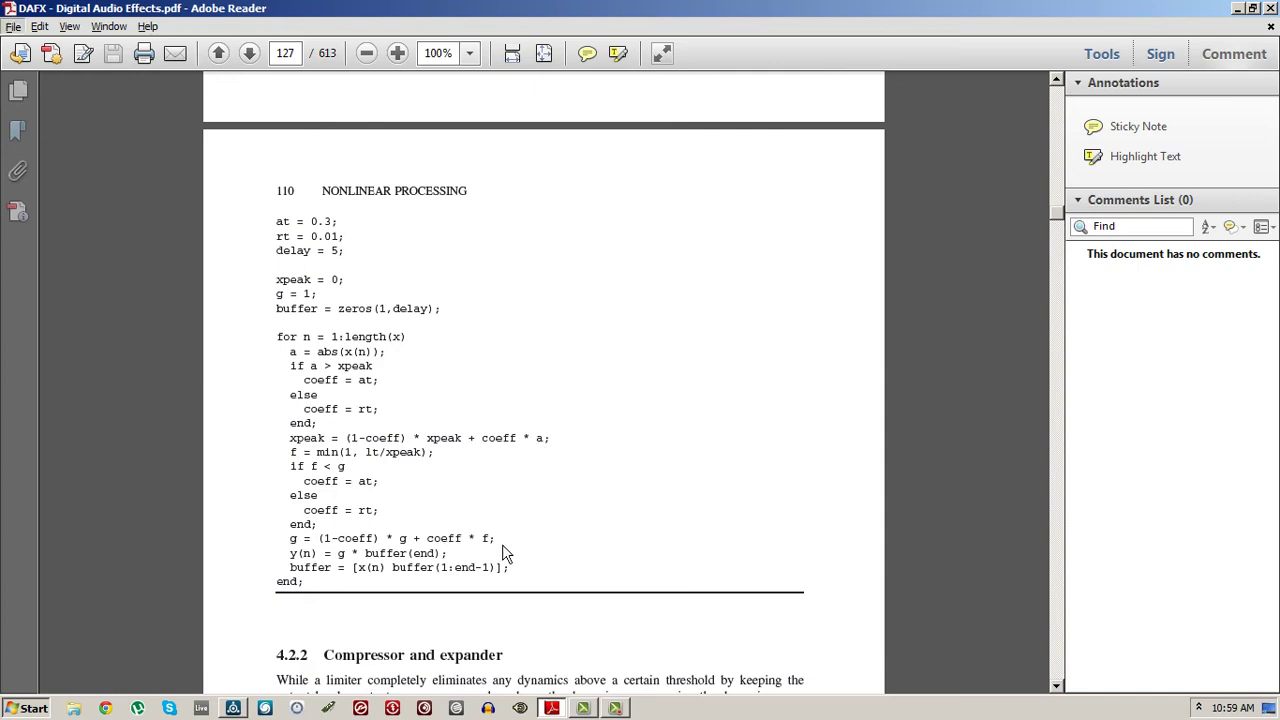
key("alt+Tab")
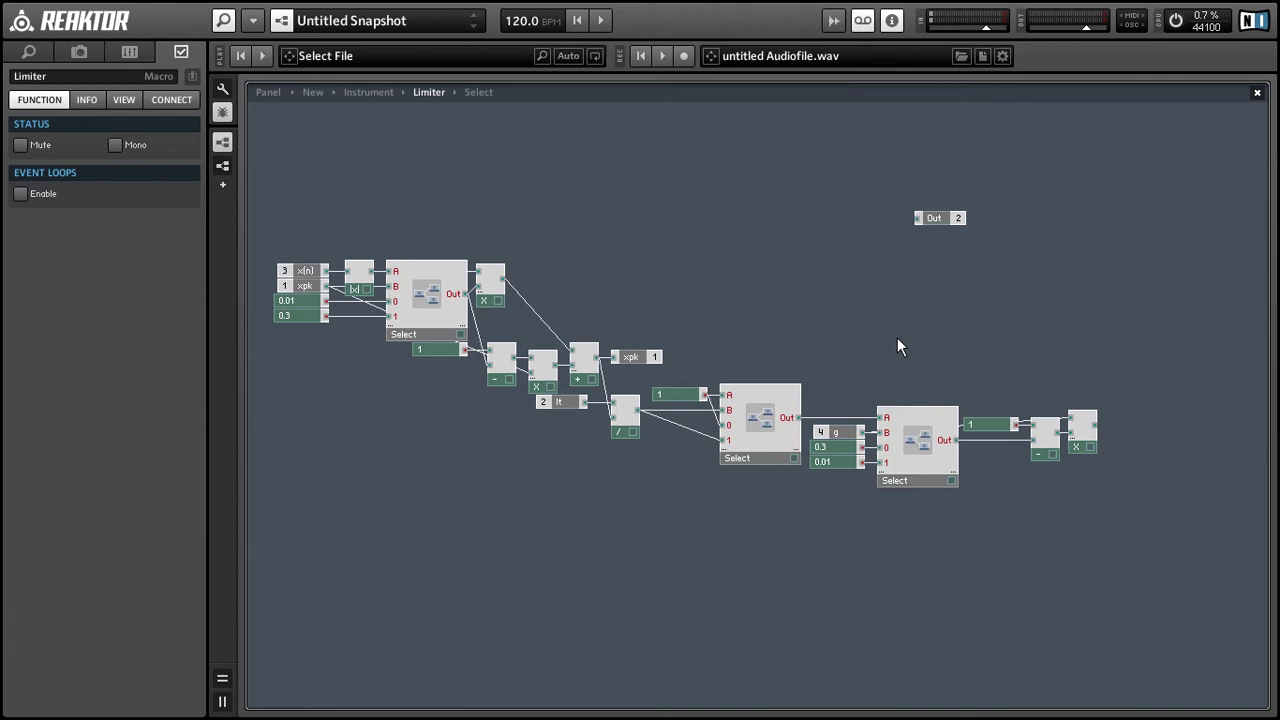
key("Return")
type("*")
key("Return")
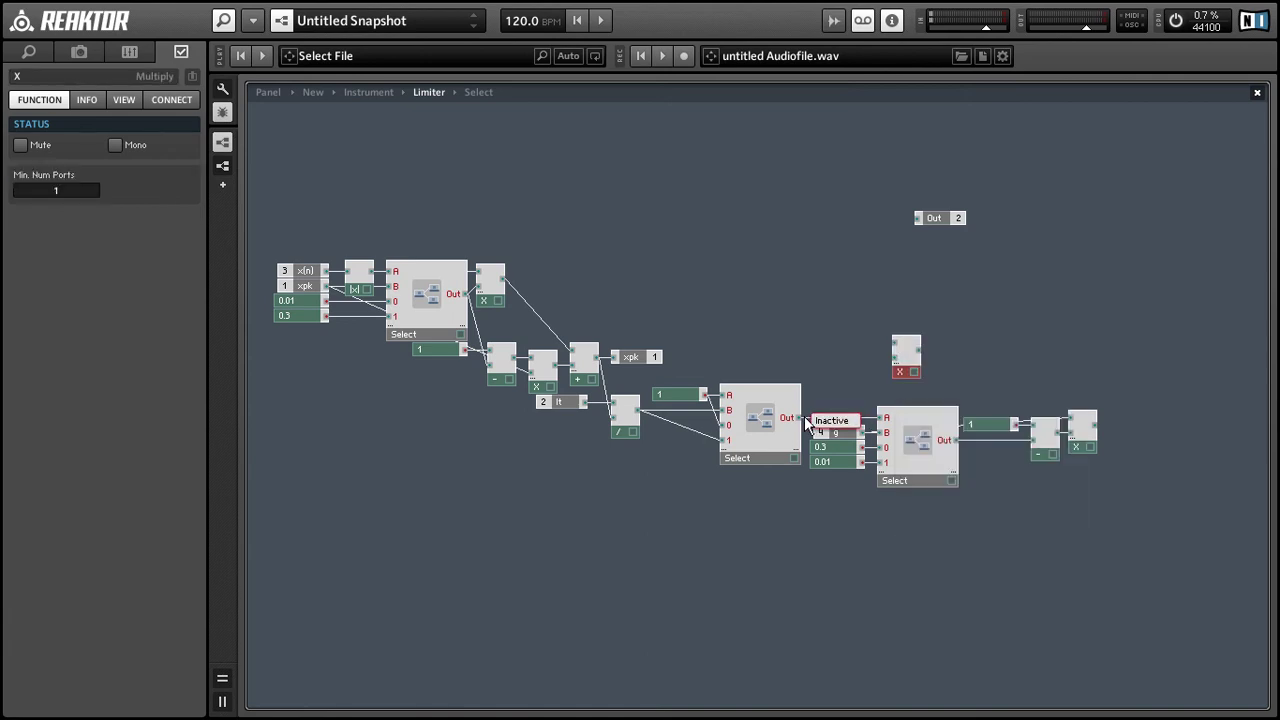
left_click_drag(799, 416, 996, 369)
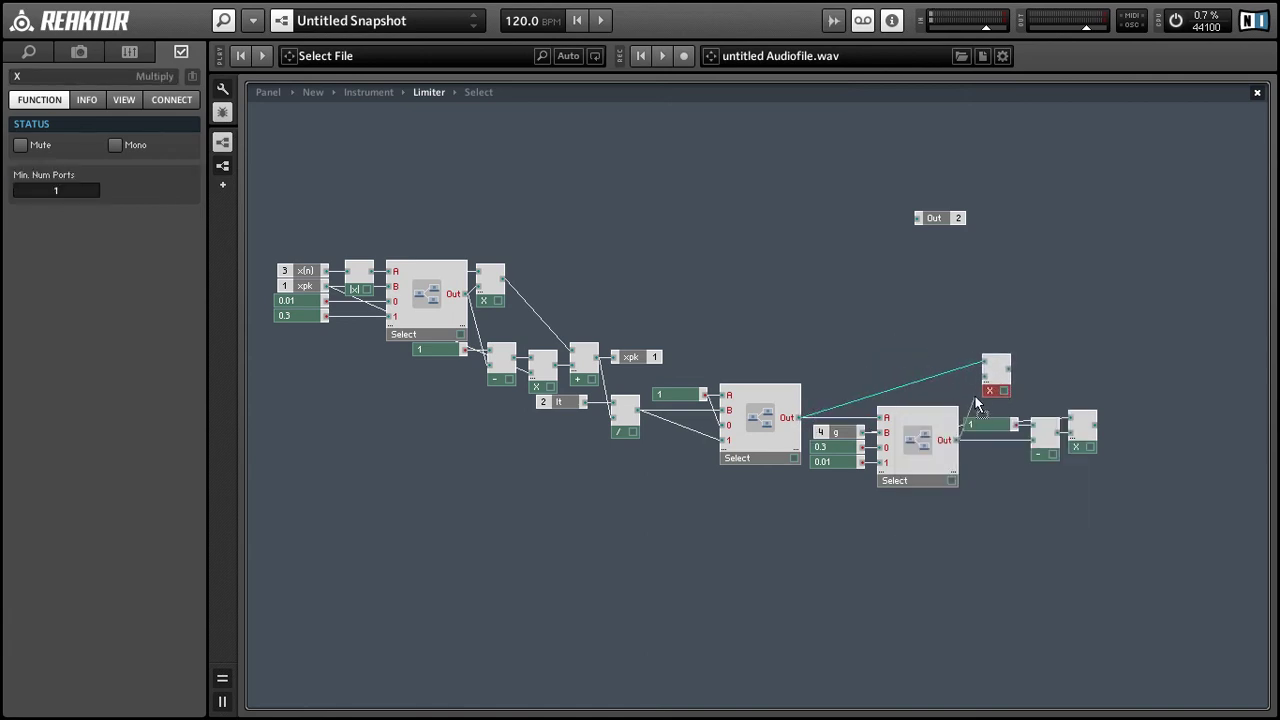
- Insert an Add module at the end of the chain and wire the outputs of both new Multiply modules into it
double_click(991, 394)
type("+")
key("Return")
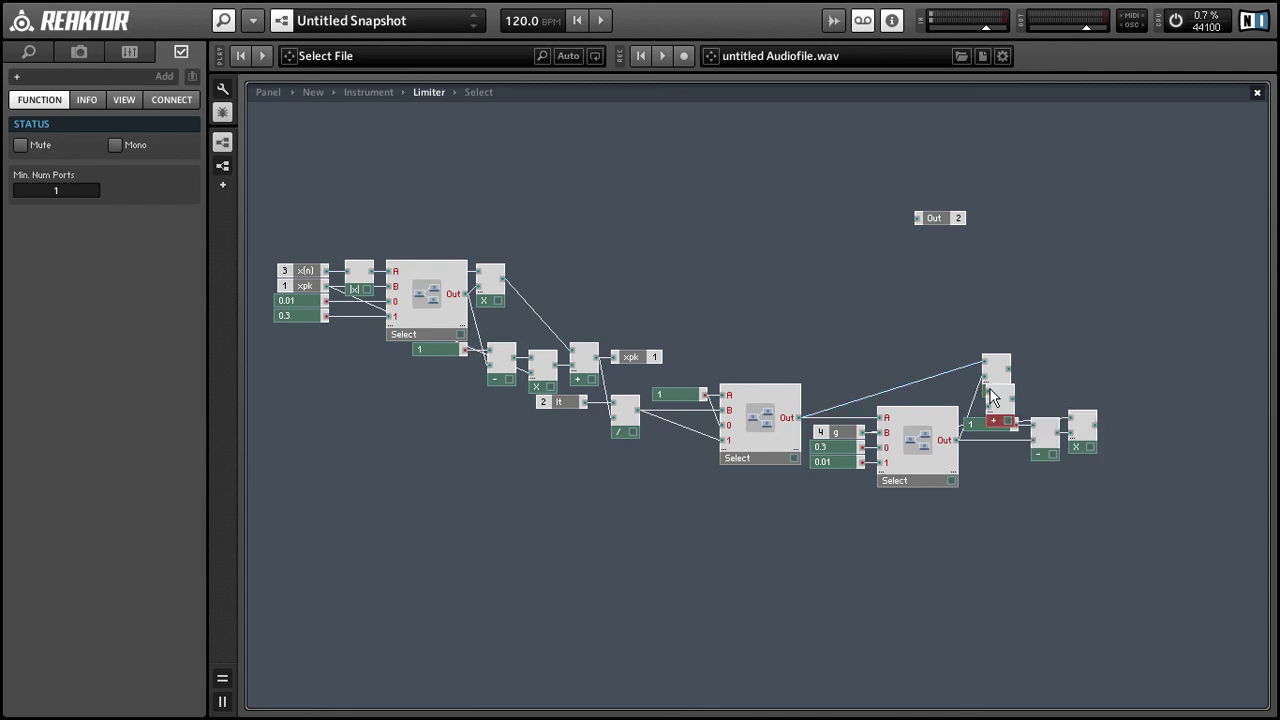
left_click_drag(990, 397, 1125, 415)
left_click_drag(1008, 368, 1112, 385)
- Rename the unused Out terminal to g, place it beside the last Add module and wire that module's output to it
left_click(939, 216)
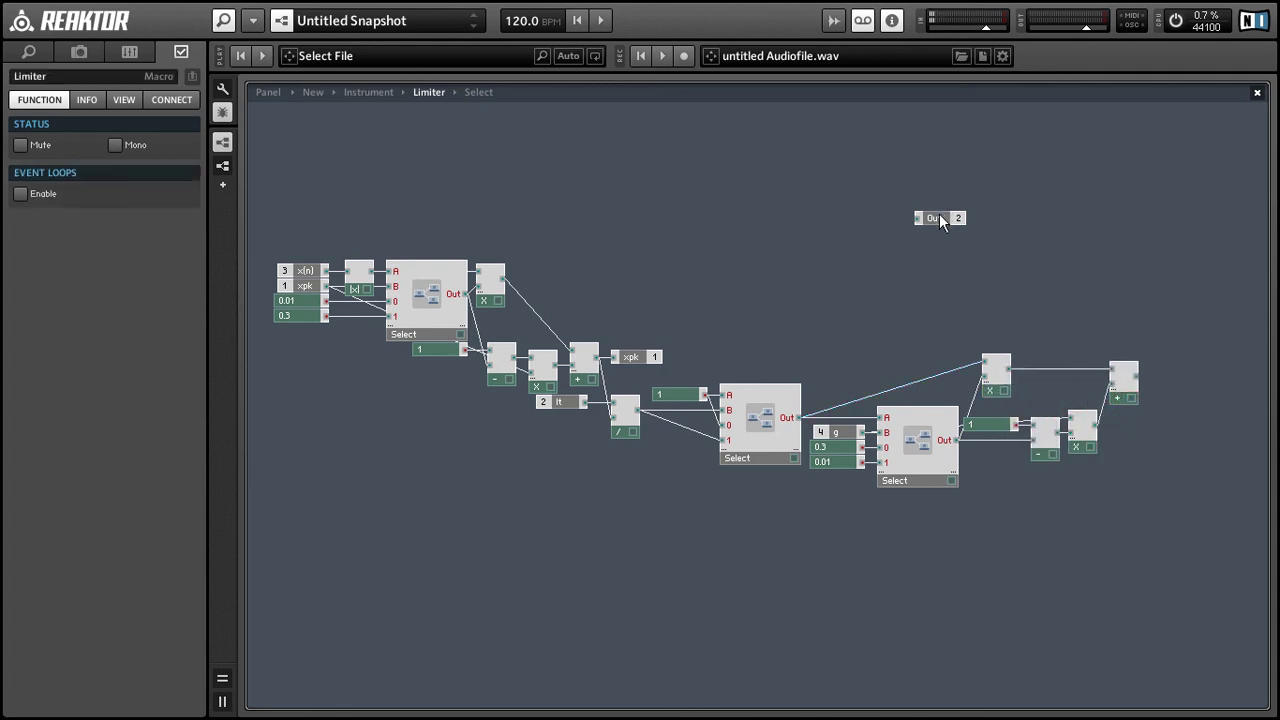
double_click(52, 76)
type("g")
left_click_drag(933, 220, 1177, 375)
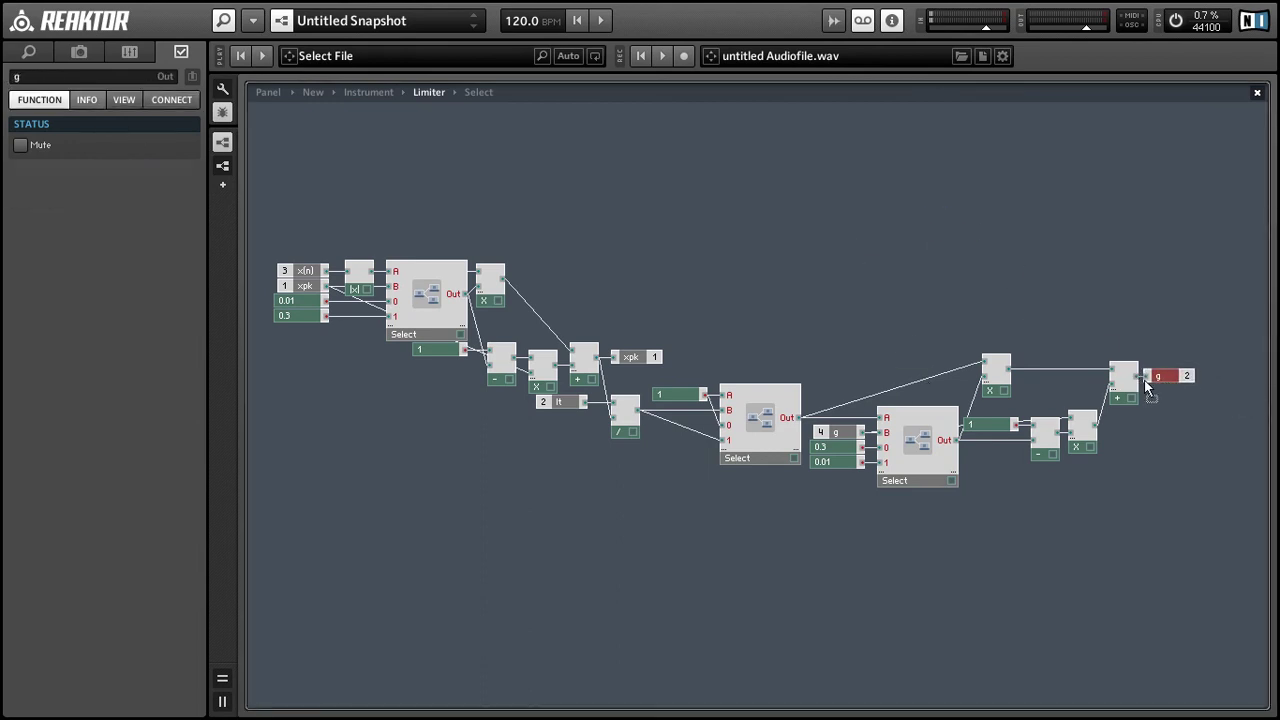
- Move the g In terminal to second place in the port order and go up to the Instrument structure
left_click(836, 432)
right_click(830, 433)
mouse_move(858, 555)
left_click(921, 570)
double_click(598, 134)
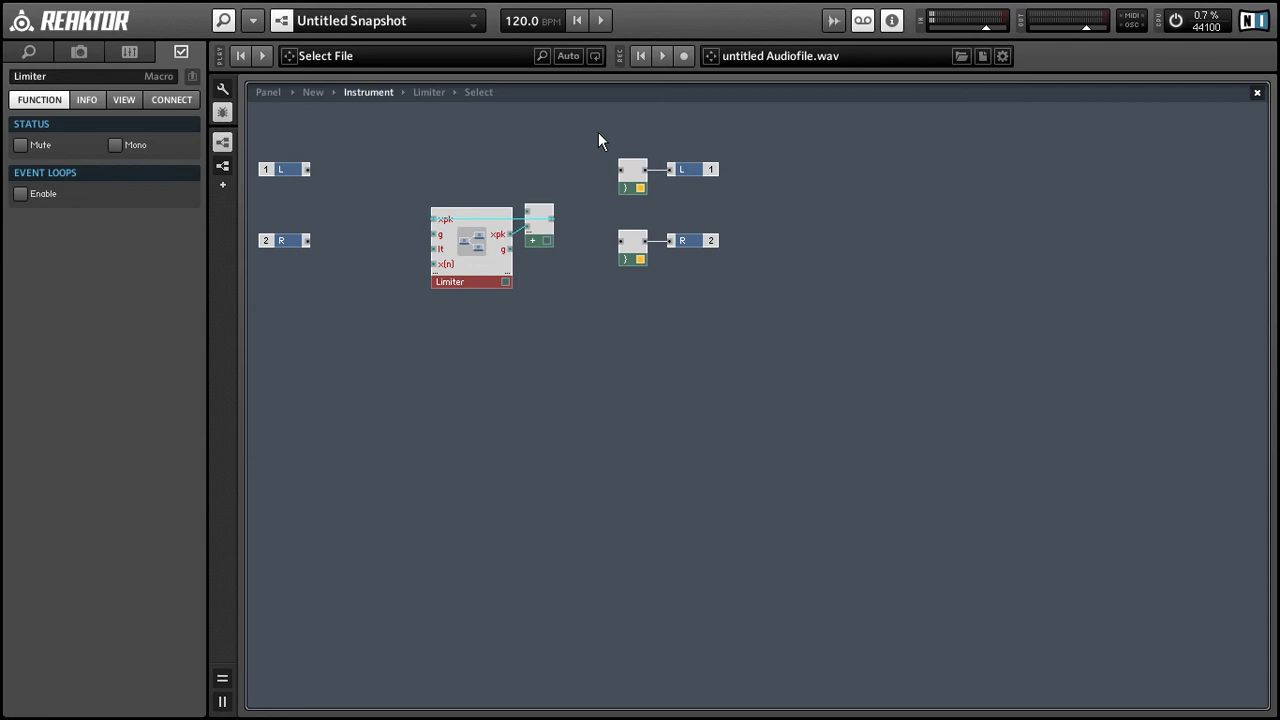
- Duplicate the Add module beside the Limiter and route the Limiter's g output through the copy back to its g input
left_click(534, 241)
key("ctrl+d")
left_click_drag(536, 243, 435, 234)
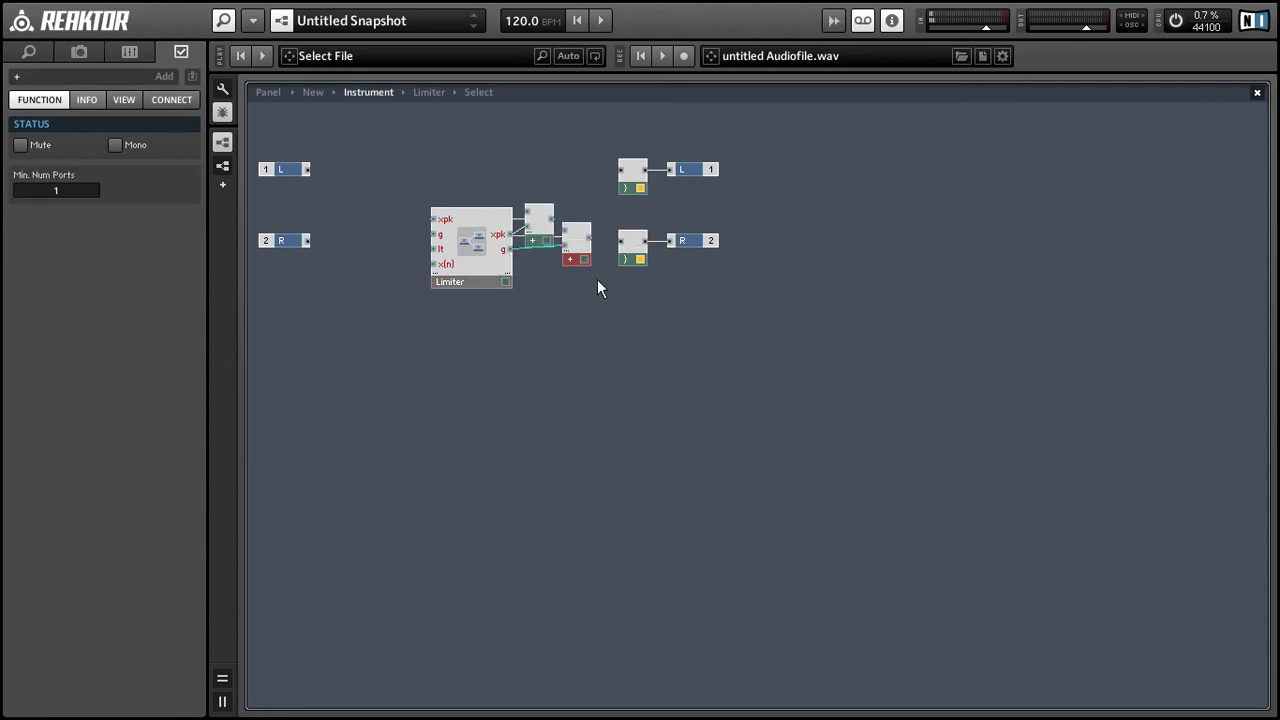
left_click_drag(577, 251, 578, 247)
left_click(542, 275)
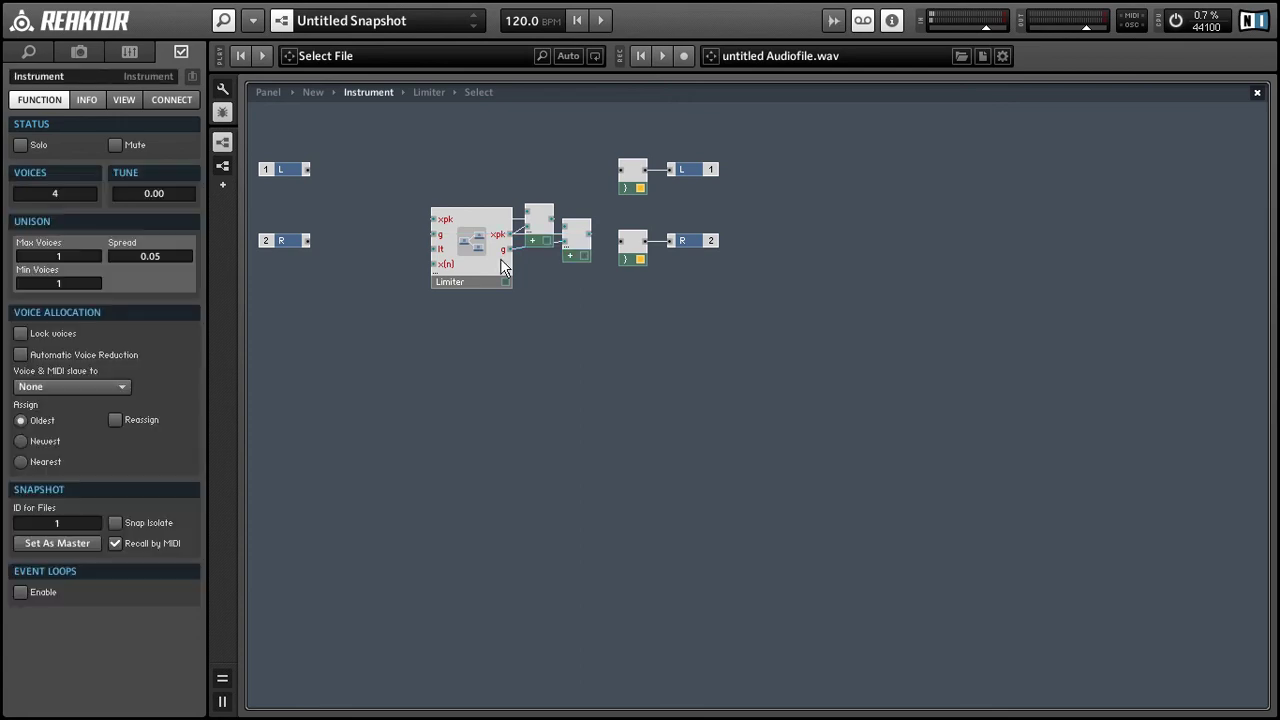
- Open the Limiter macro and move the x(n) In terminal below the rest of the structure
double_click(448, 252)
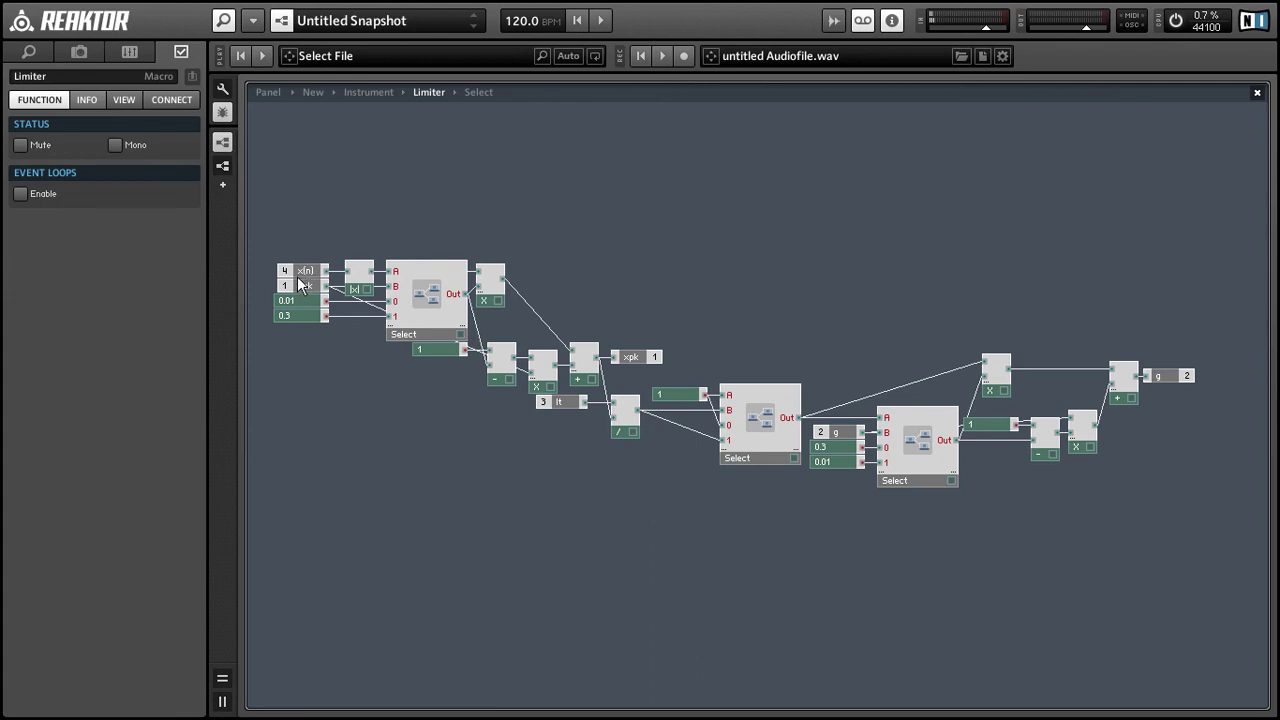
left_click_drag(297, 276, 319, 470)
left_click(533, 543)
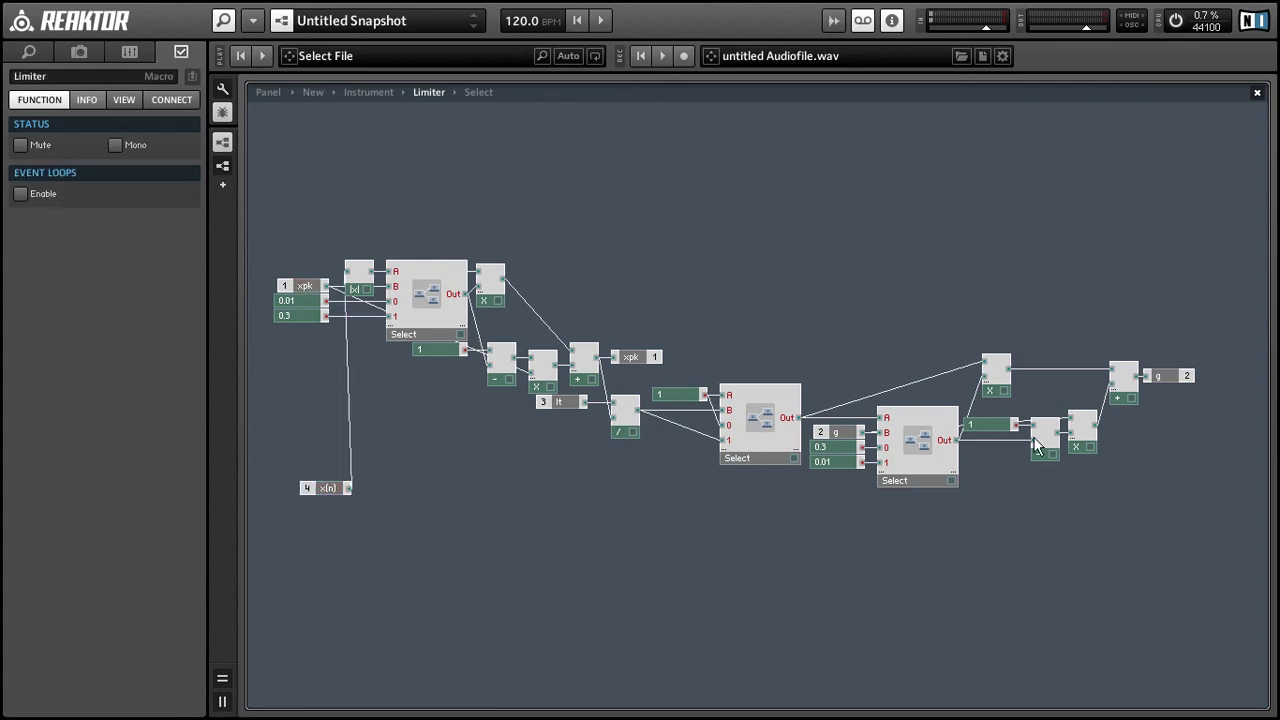
- Highlight the y(n) line in the book, then in Reaktor add a Multiply module fed by x(n) and the g Add module's output
key("alt+Tab")
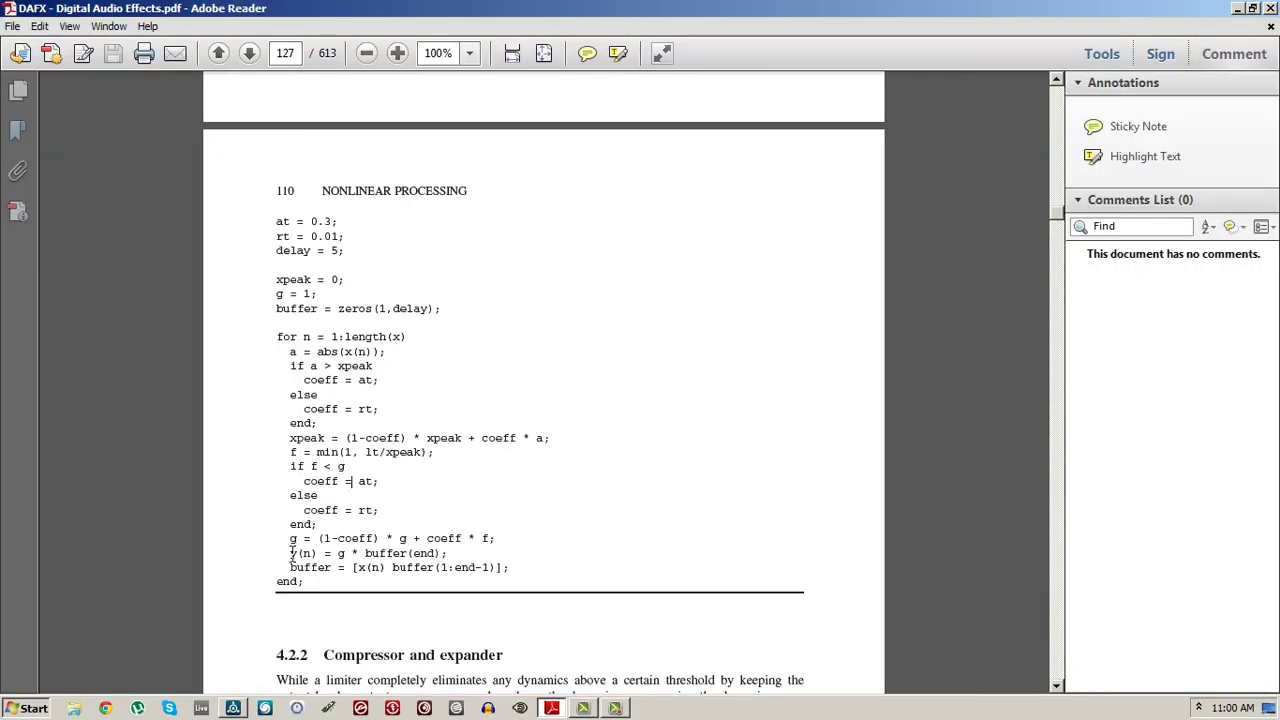
left_click_drag(291, 554, 409, 557)
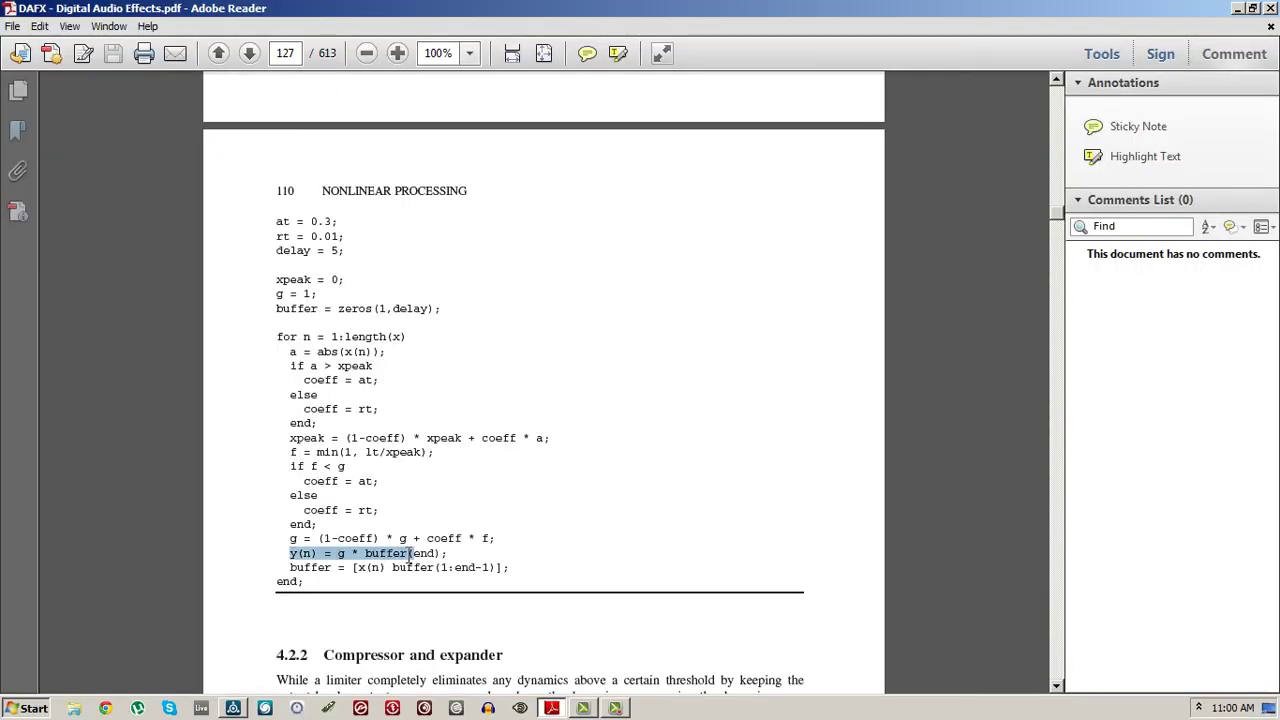
left_click(408, 555)
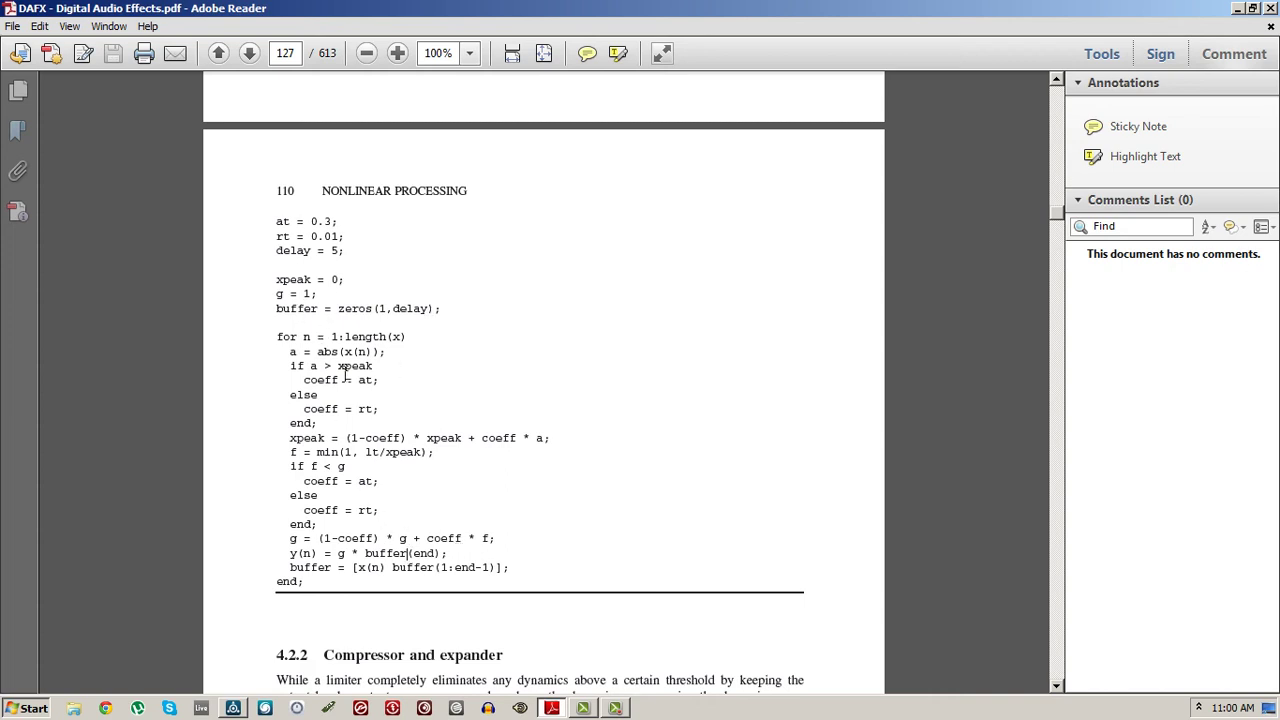
key("alt+Tab")
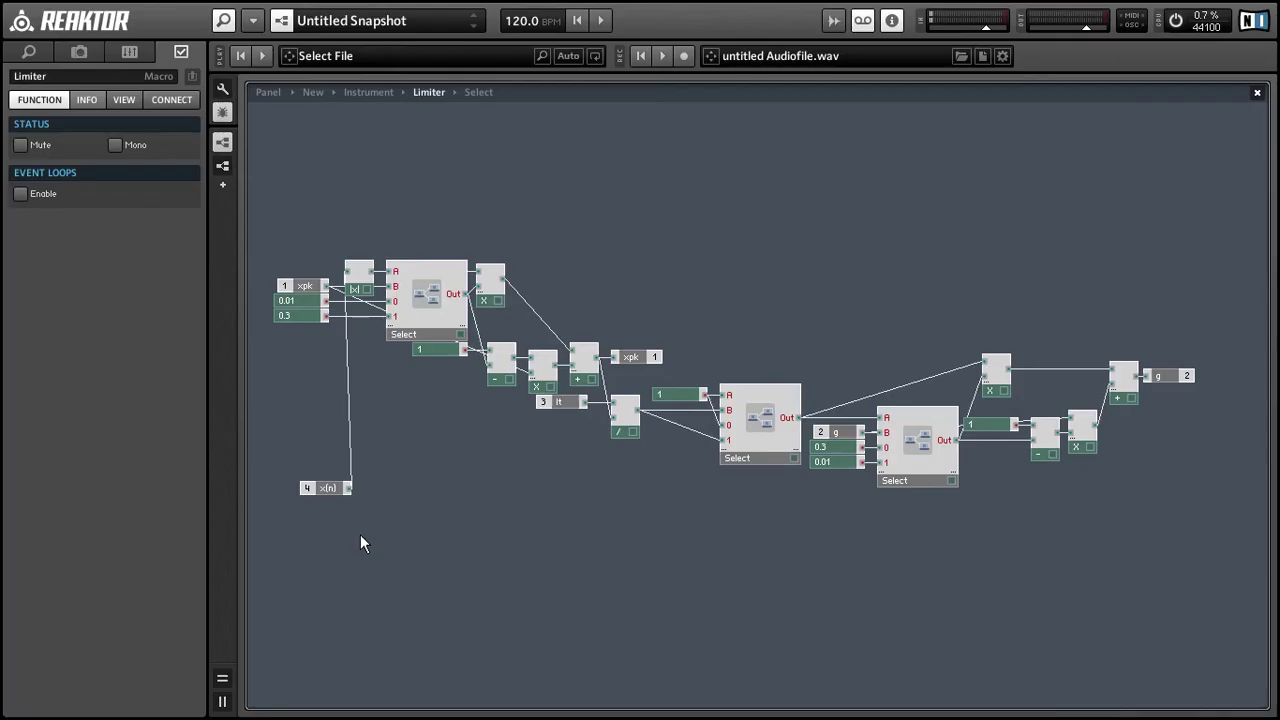
double_click(529, 552)
type("x")
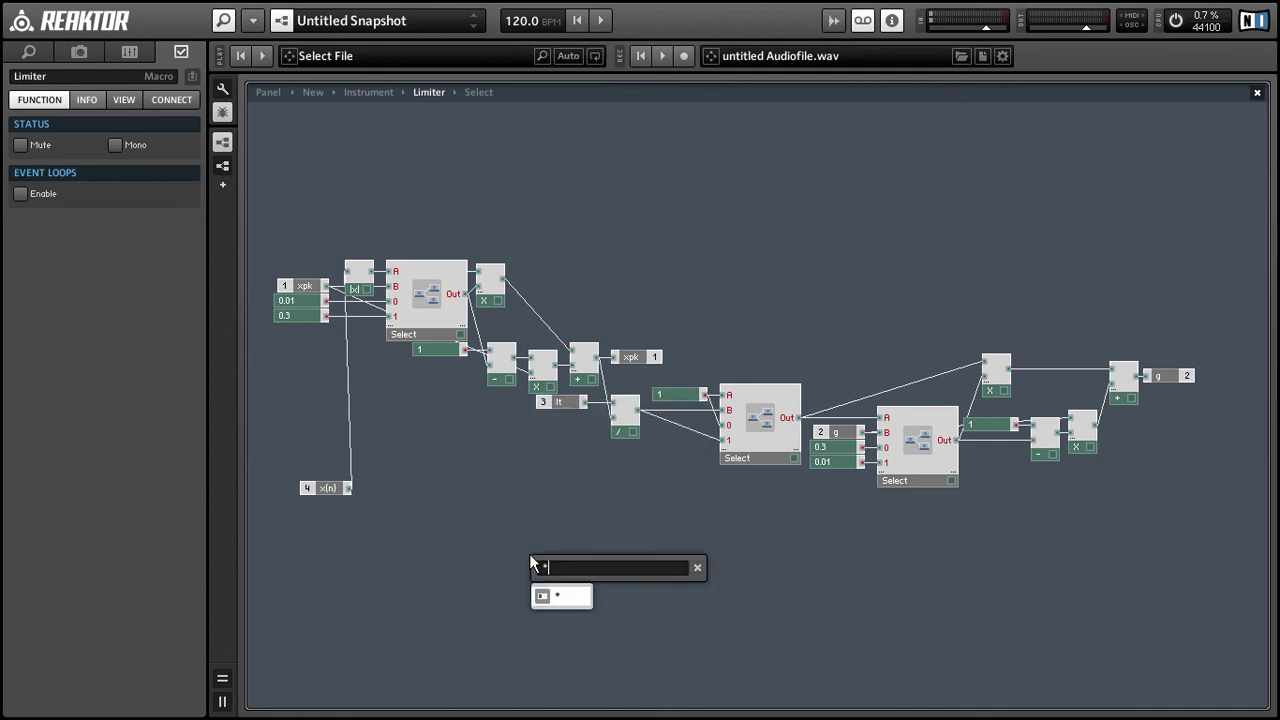
key("Return")
left_click_drag(345, 488, 1183, 505)
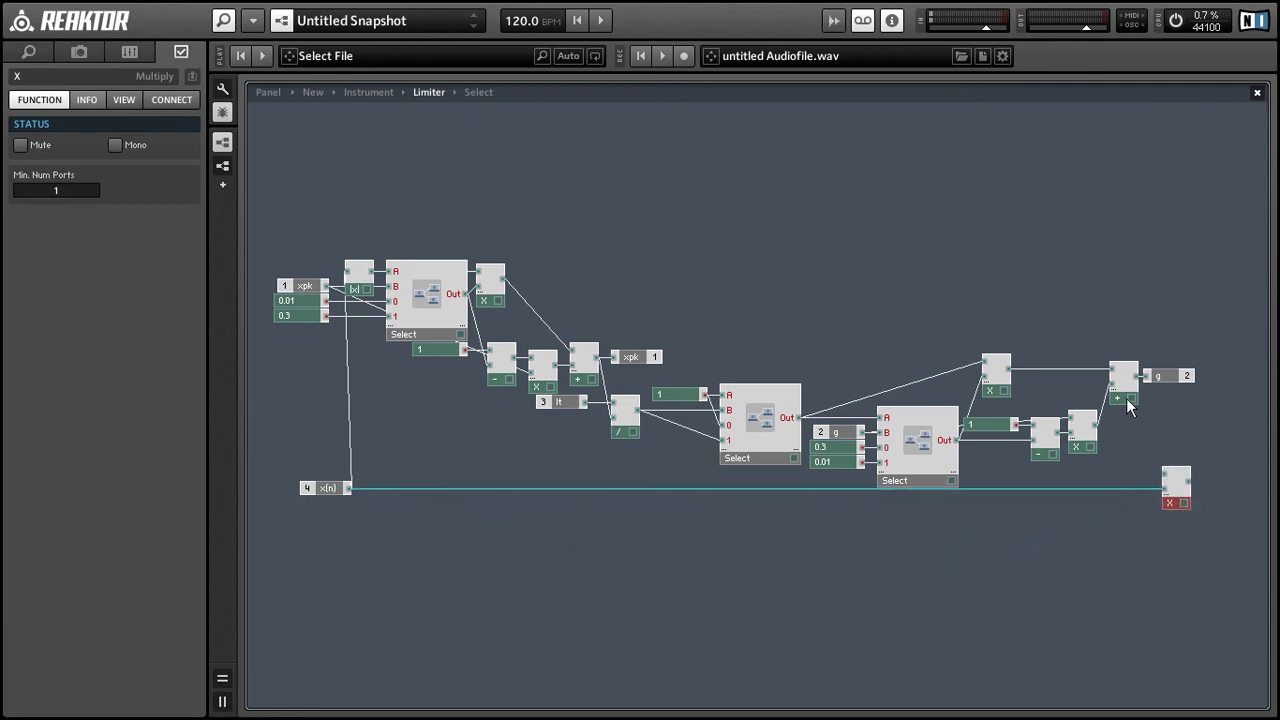
left_click_drag(1138, 377, 1168, 472)
left_click(710, 485)
left_click_drag(330, 487, 299, 485)
left_click(337, 555)
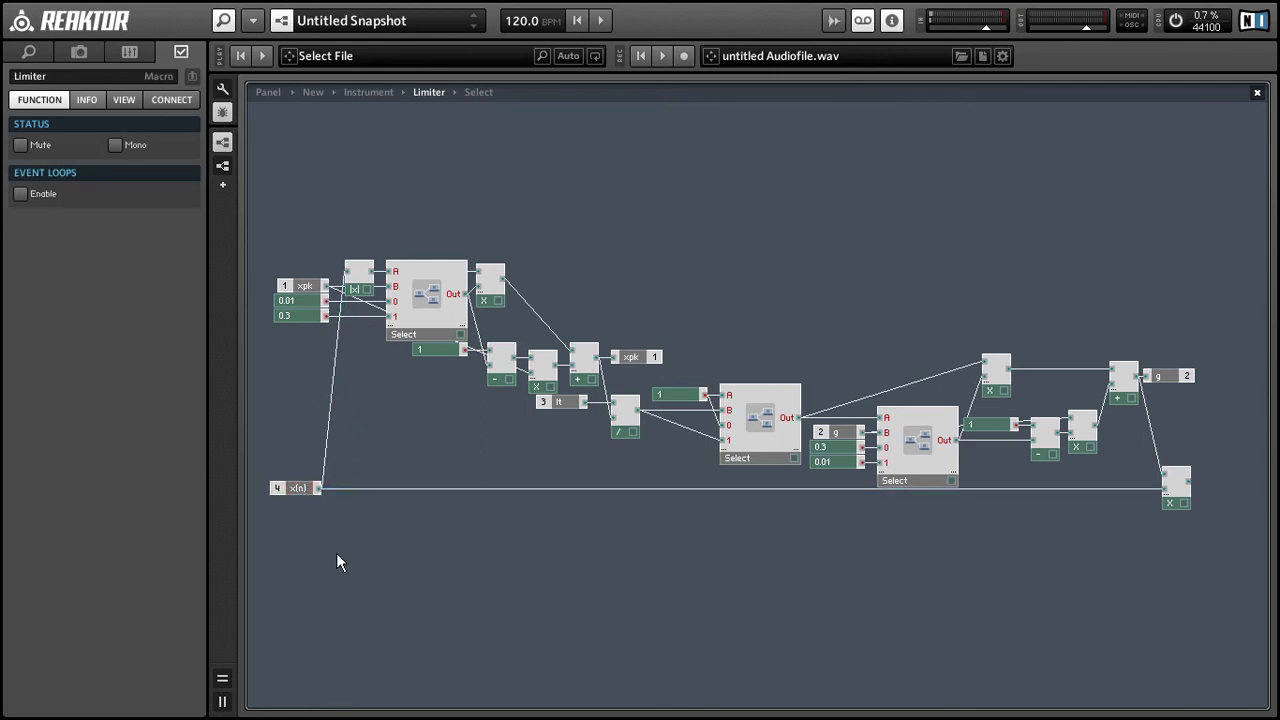
- Insert an Out terminal named y(n), wire the last Multiply's output to it and return to the Instrument structure
key("Return")
type("out")
key("Return")
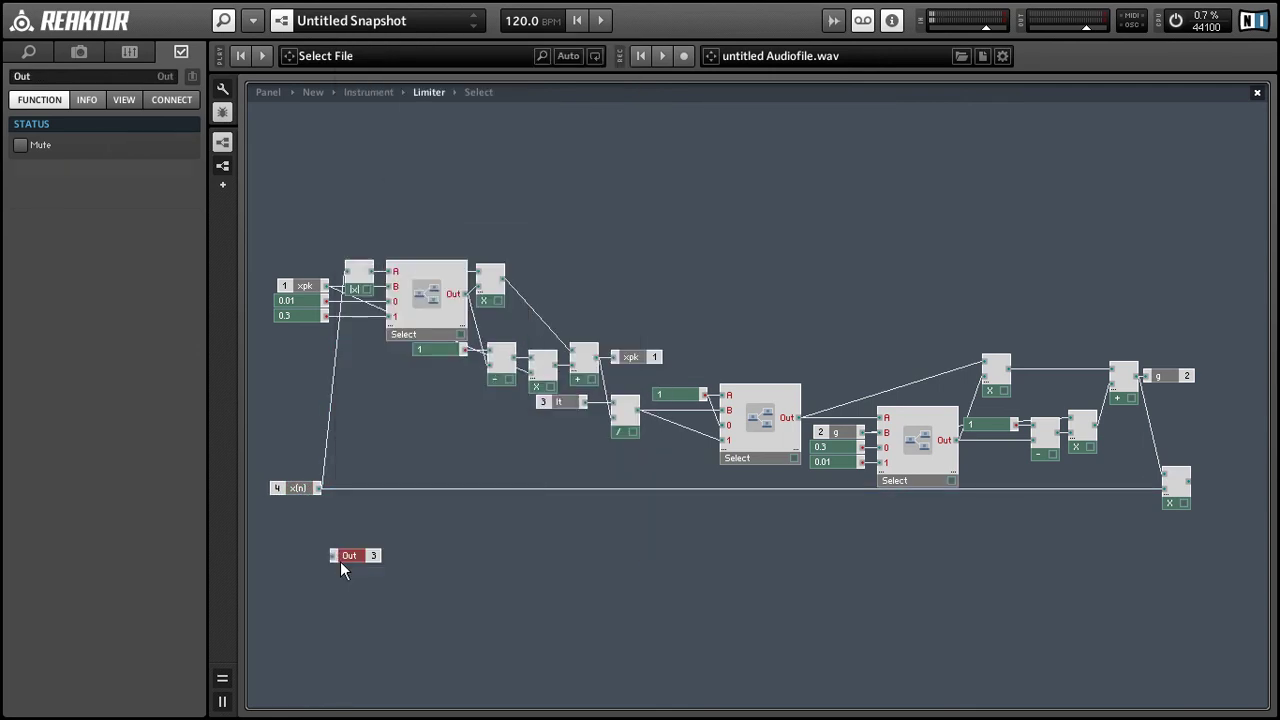
left_click_drag(350, 557, 1203, 482)
left_click(40, 75)
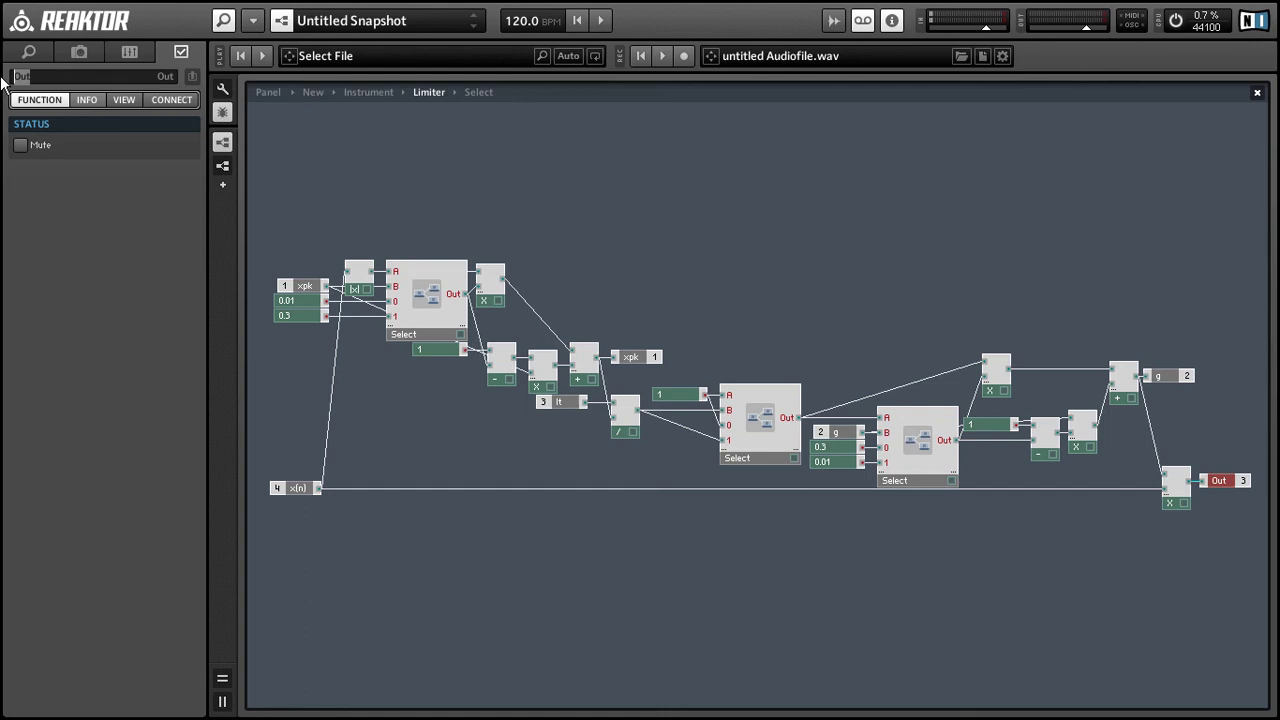
type("y(n")
double_click(666, 278)
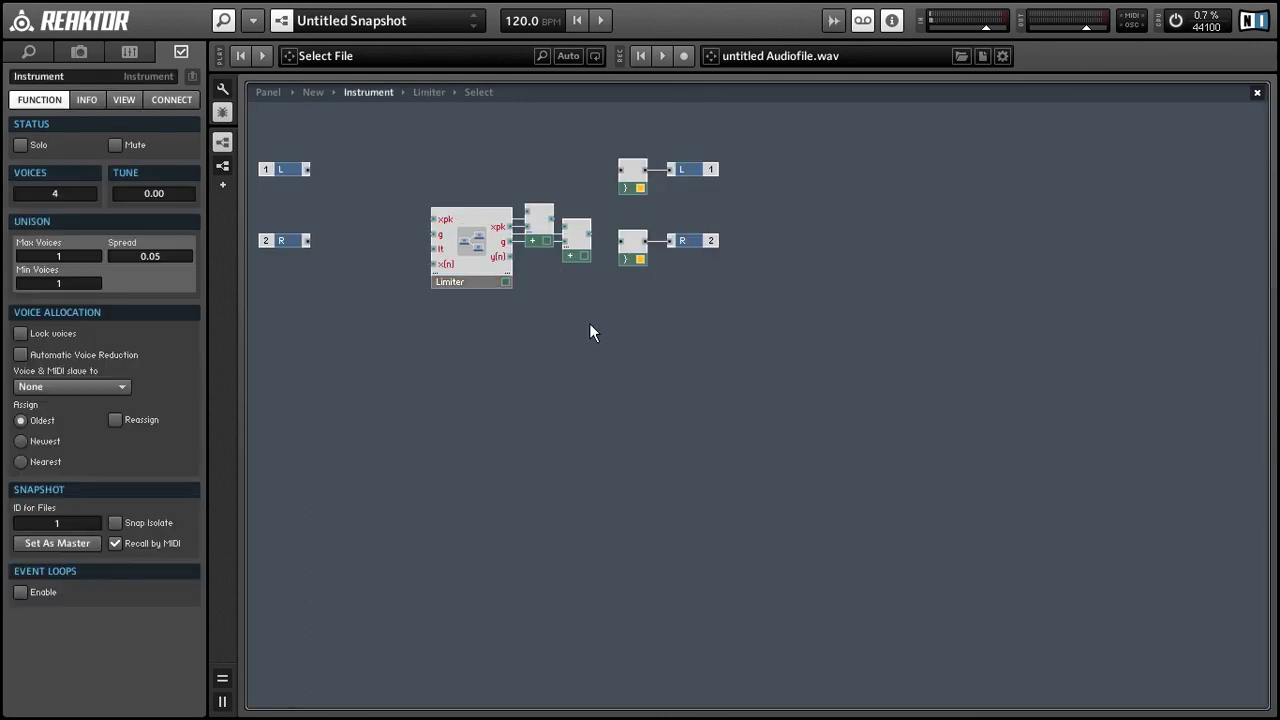
- Move the Limiter macro and its two Add modules down into the free space below the L and R terminals
left_click_drag(447, 170, 590, 292)
left_click_drag(486, 270, 495, 393)
left_click(460, 467)
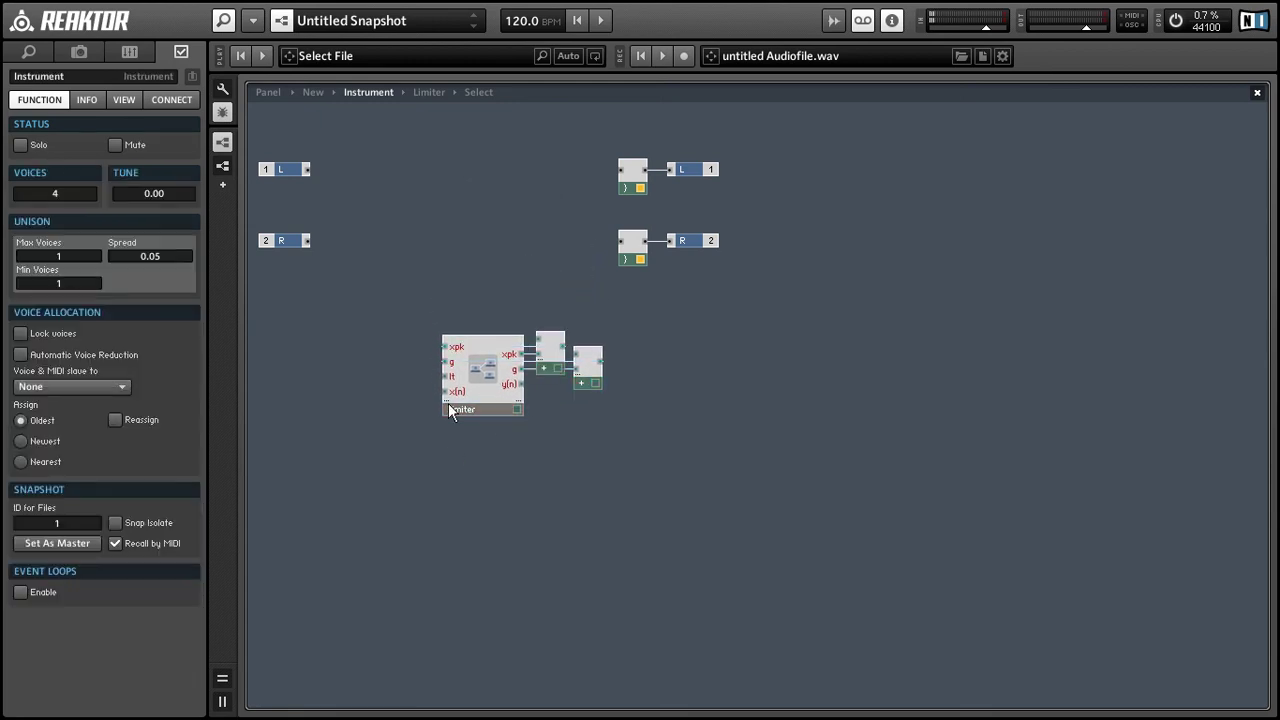
- Create a constant on the Limiter's lt input and set its value to 1
right_click(455, 377)
left_click(488, 397)
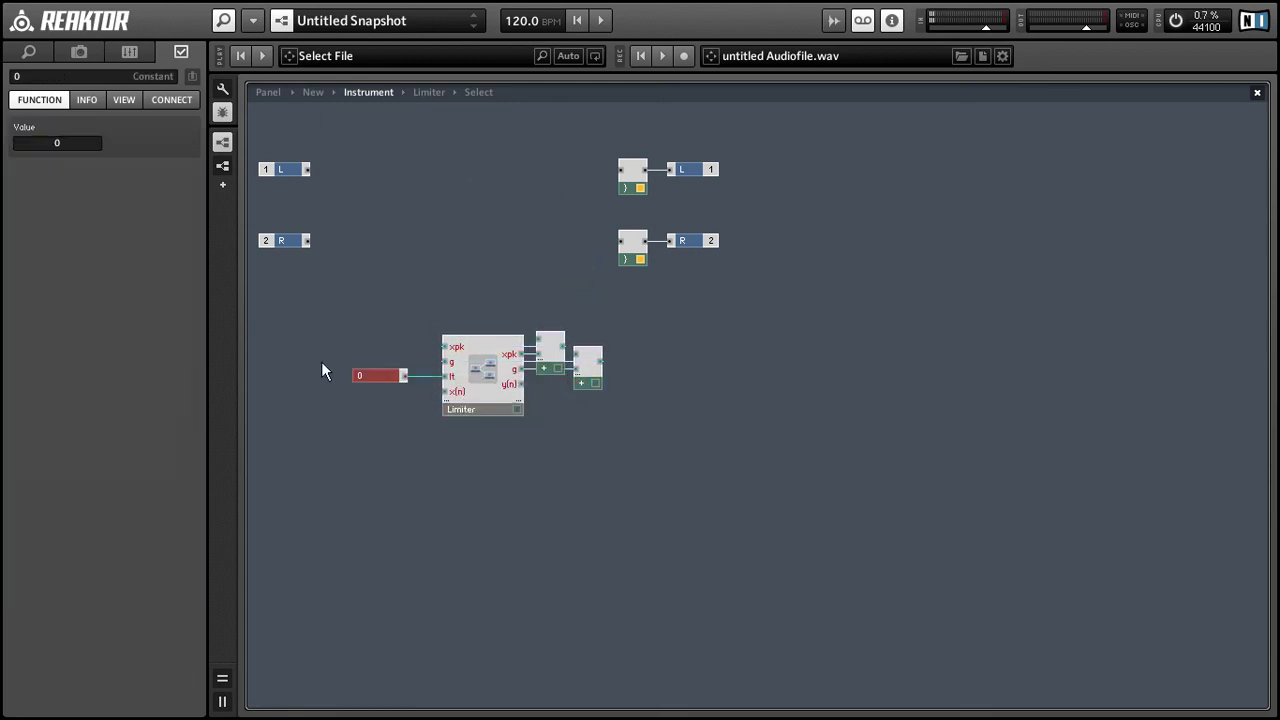
double_click(30, 143)
type("1")
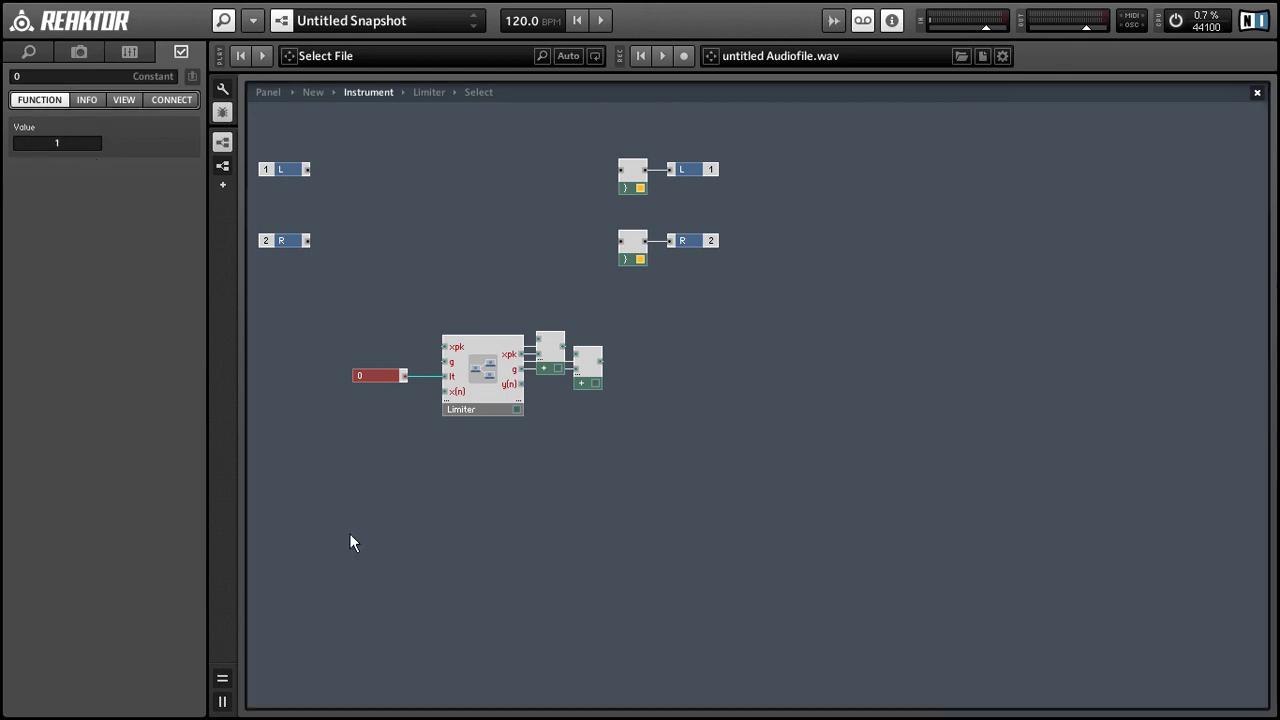
left_click(352, 530)
- Insert a Ramp oscillator and create a constant of 86 on its F input and a constant of 1 on its A input
double_click(405, 490)
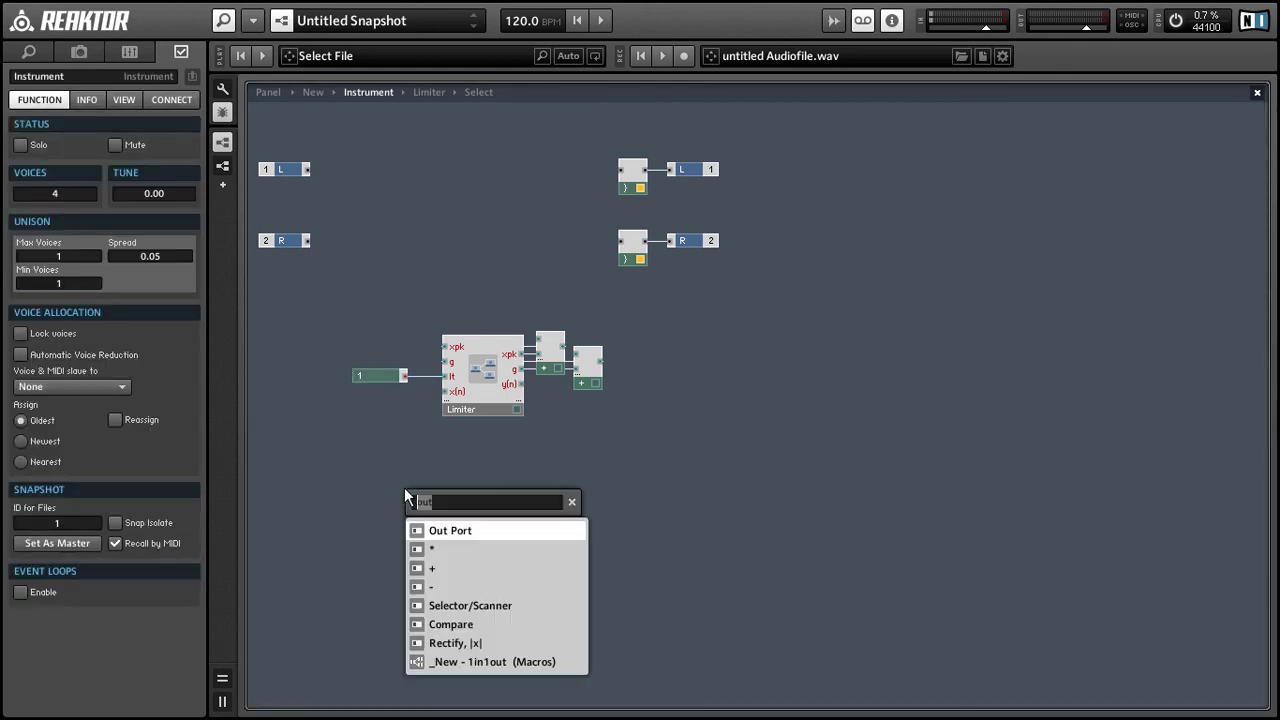
type("ramp")
key("Return")
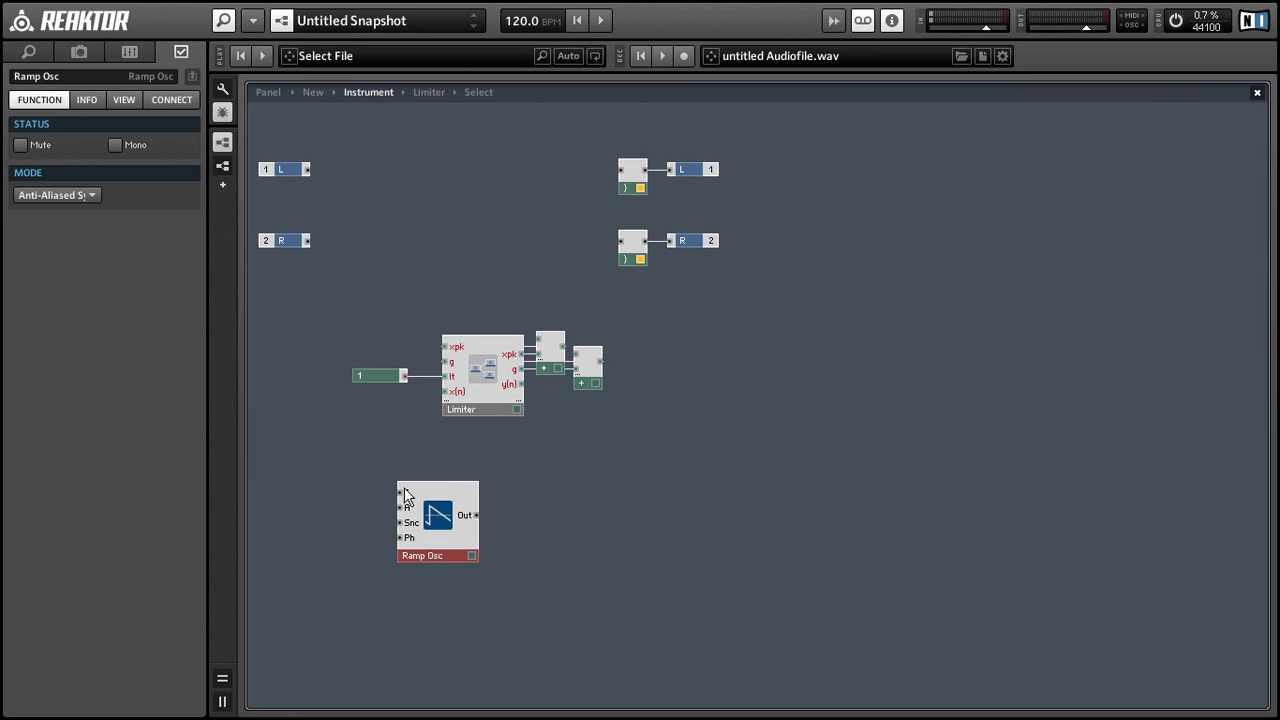
right_click(407, 492)
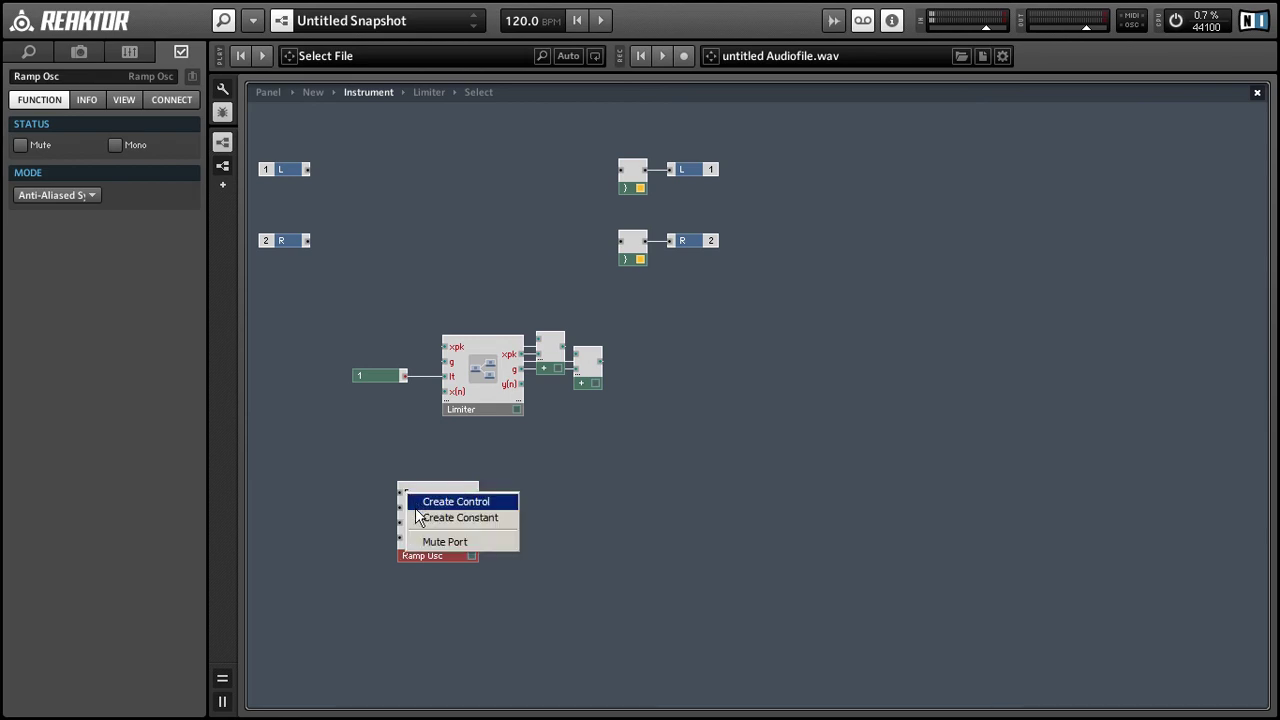
left_click(420, 517)
left_click(27, 146)
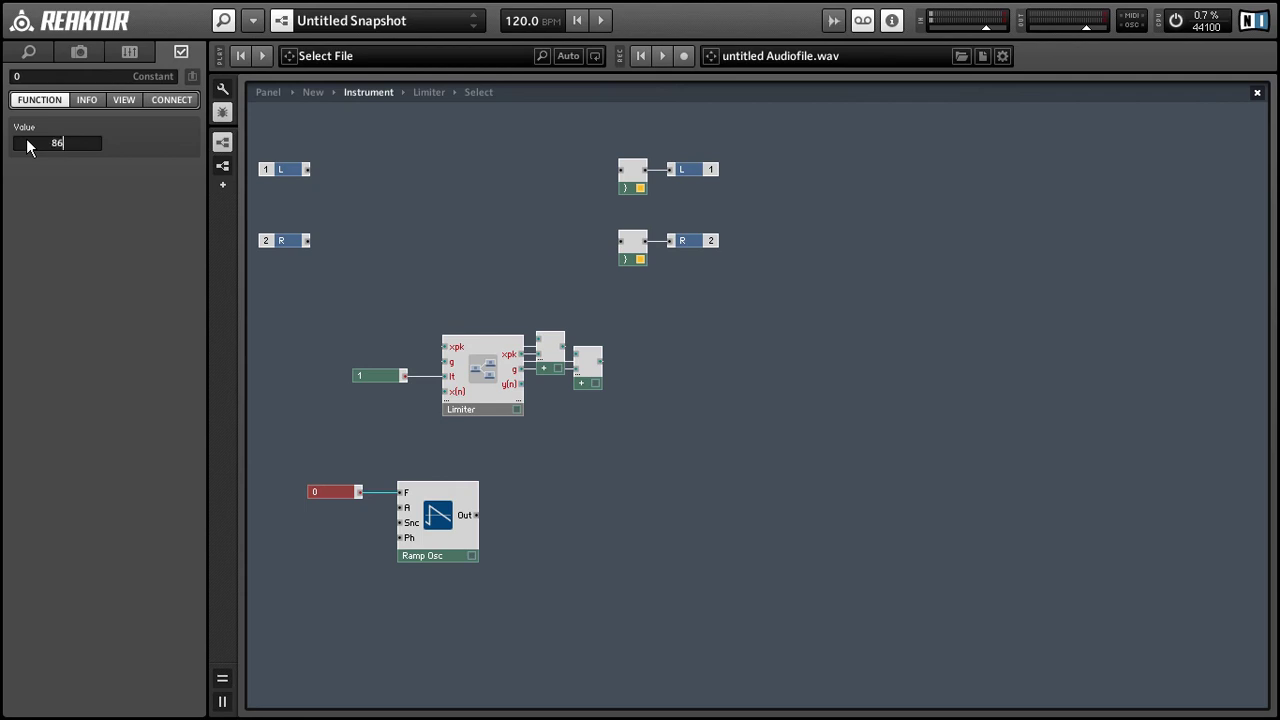
right_click(407, 508)
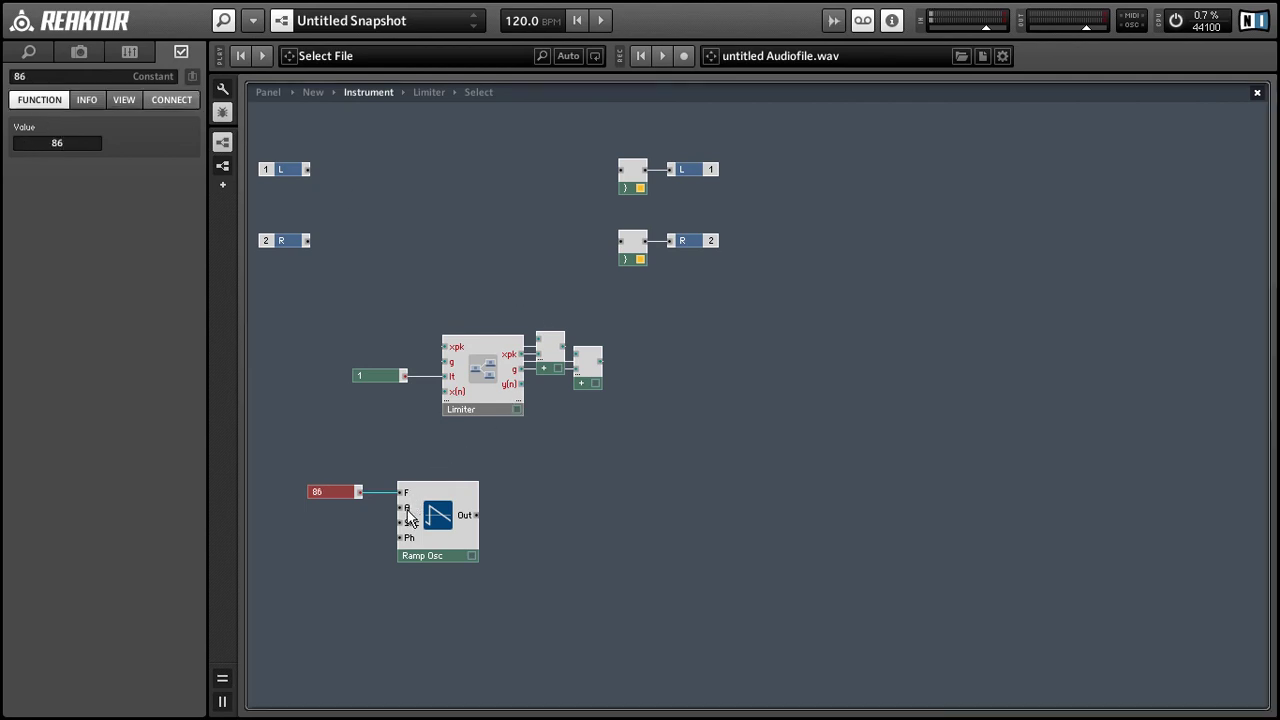
left_click(422, 537)
- Shift the Limiter macro with its constant and Add modules to the right, then insert a Sine module fed by the Ramp Osc output
left_click_drag(352, 298, 591, 392)
left_click_drag(491, 396, 622, 435)
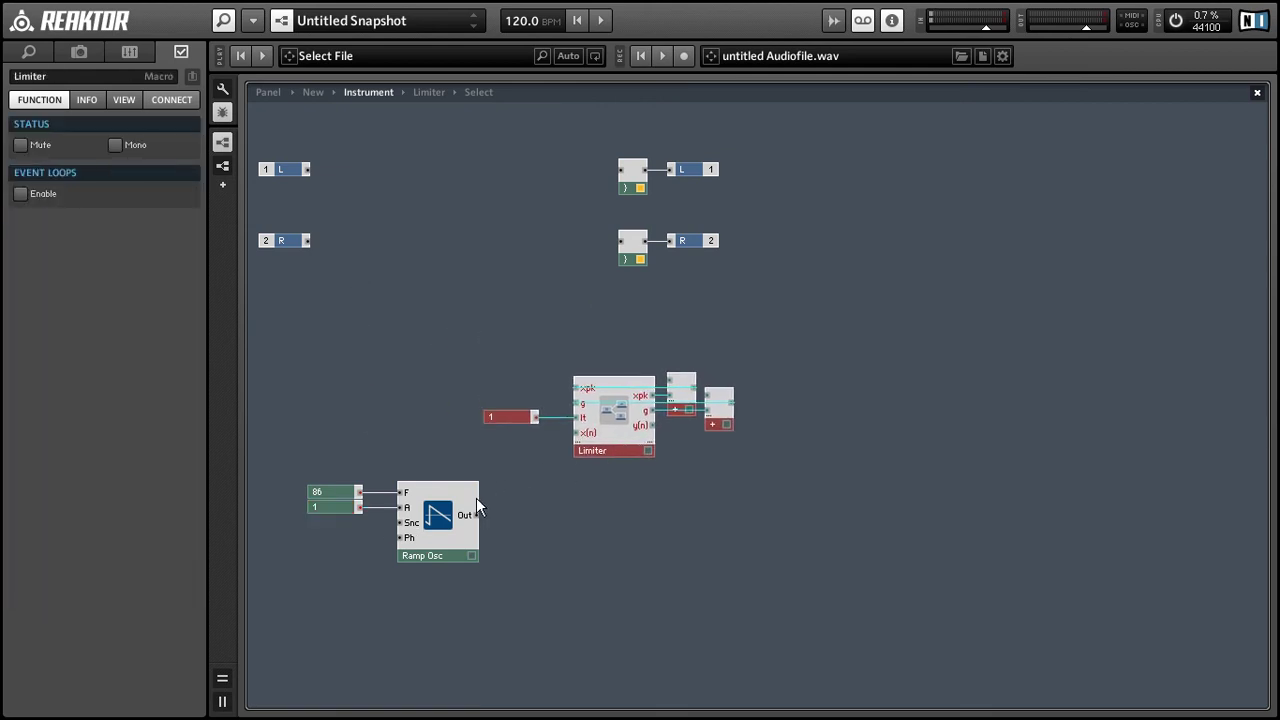
left_click_drag(471, 515, 516, 523)
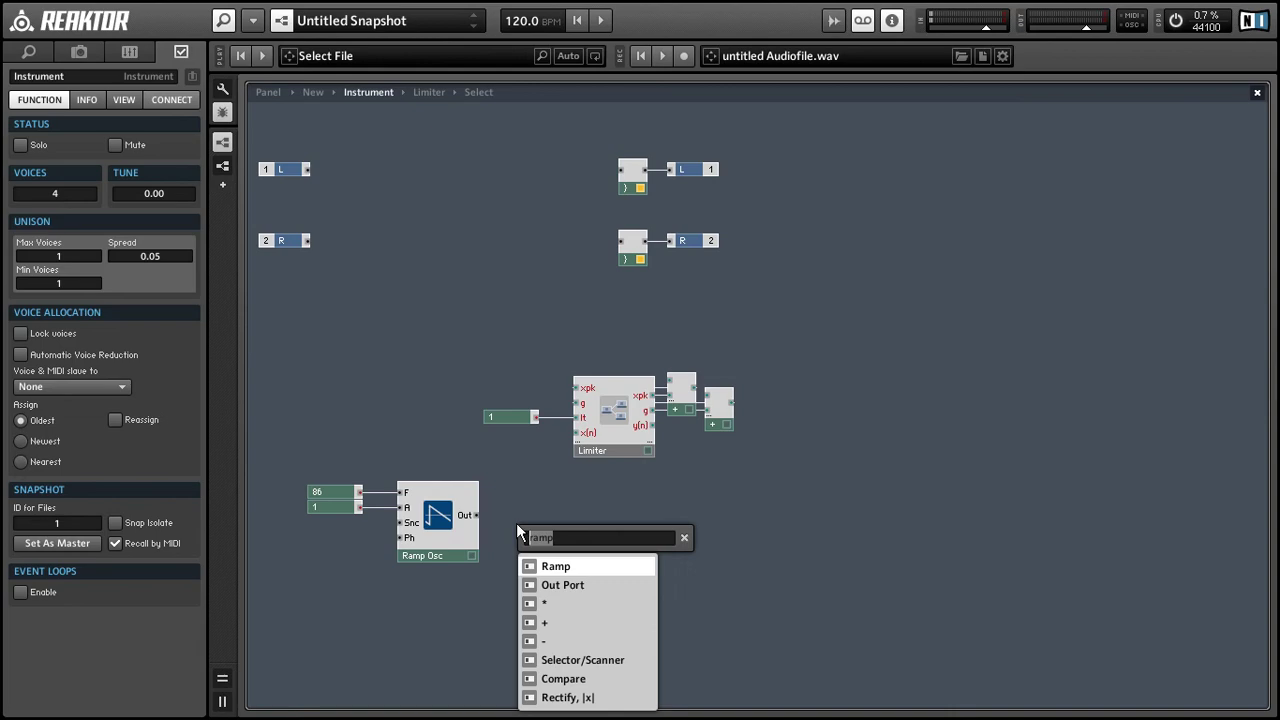
type("sine")
key("Return")
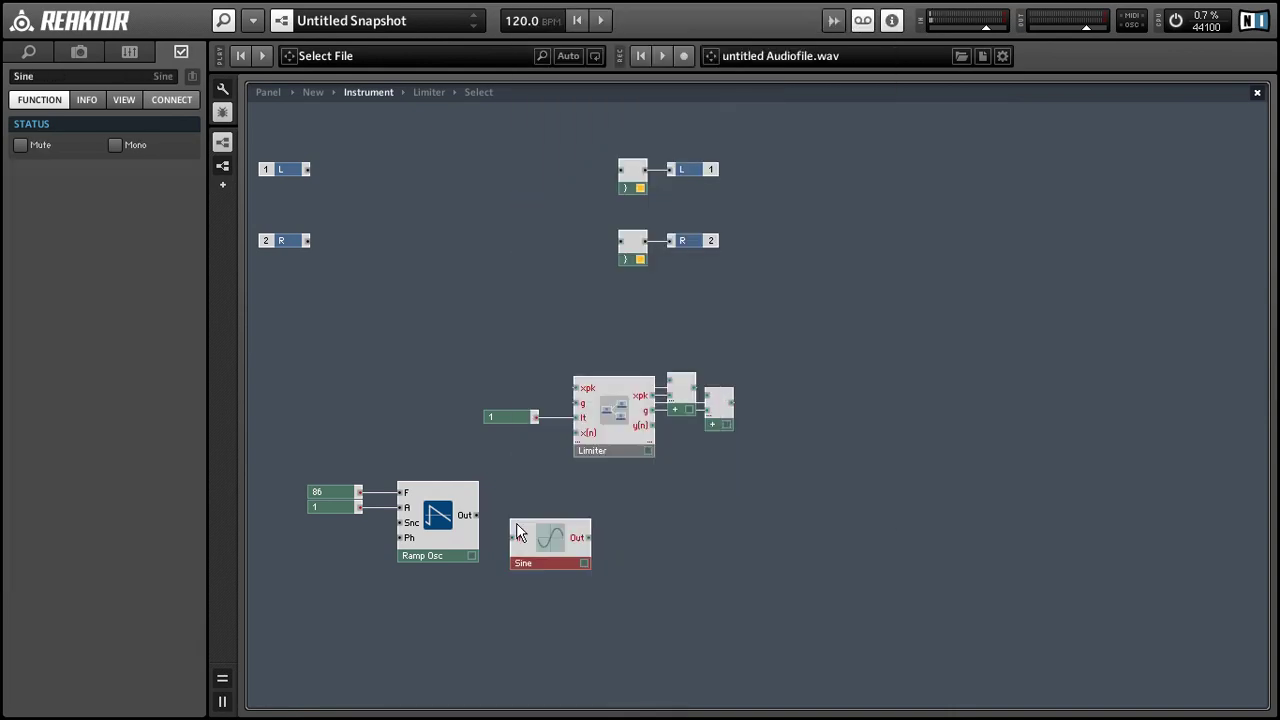
left_click_drag(476, 515, 518, 541)
- Insert an XY module in the free space right of the Sine module and wire the Ramp Osc output to its X1 input
left_click(646, 537)
double_click(646, 535)
type("xy")
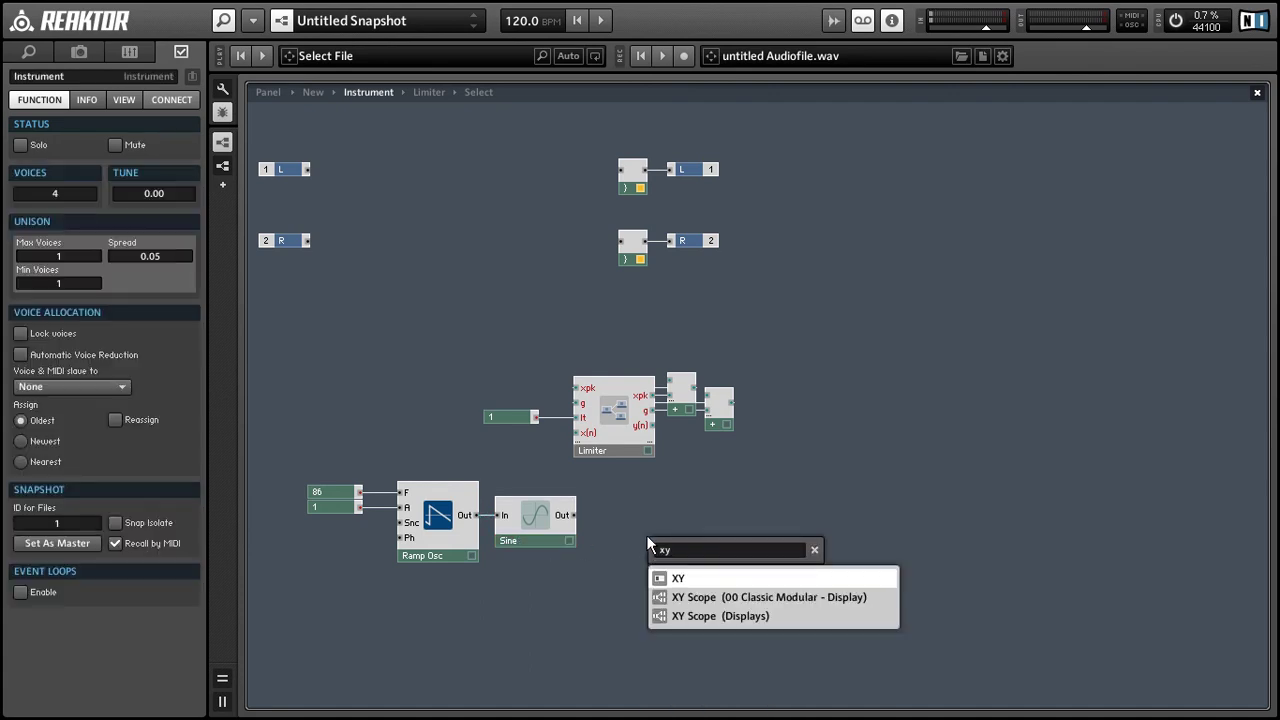
key("Return")
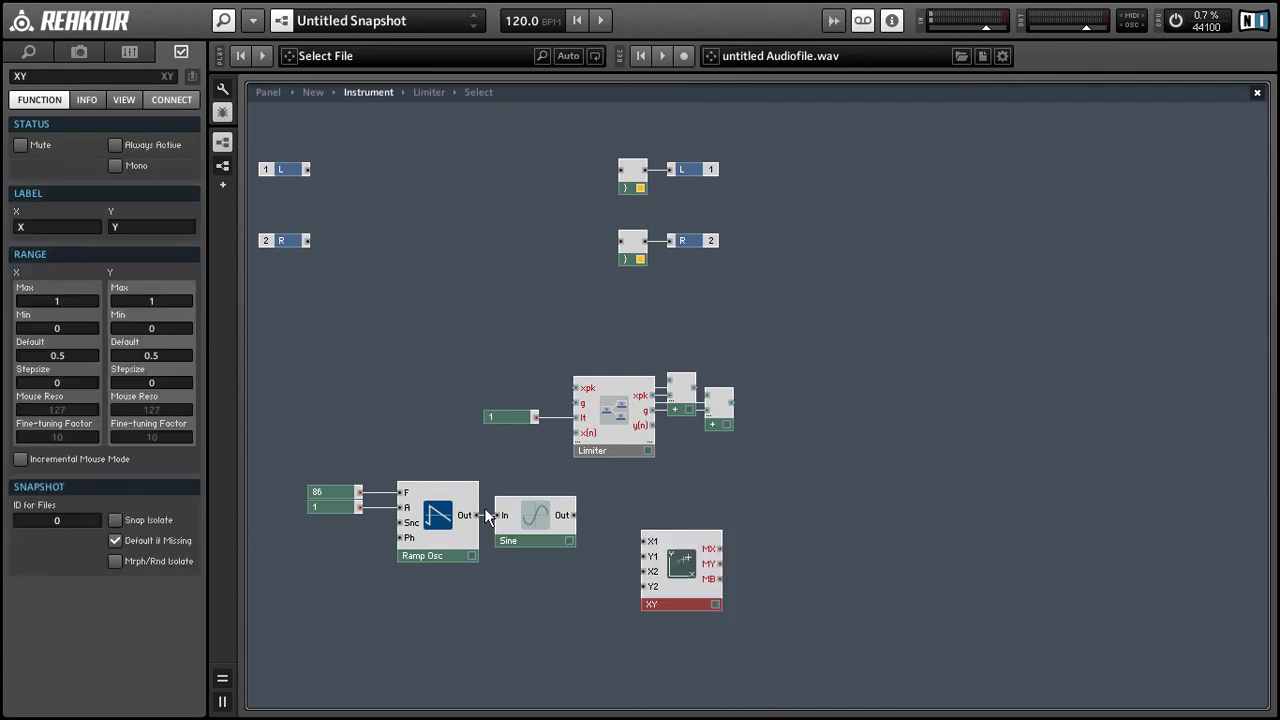
left_click_drag(478, 515, 876, 535)
left_click(579, 616)
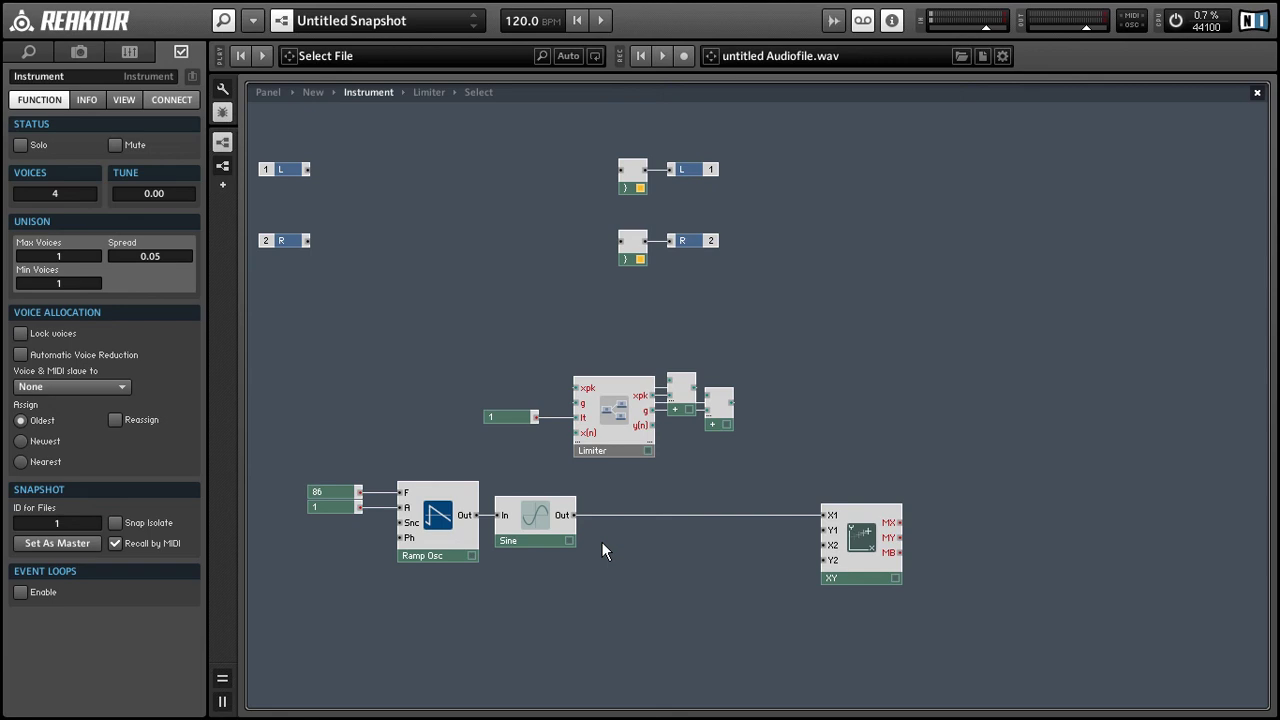
- Wire the Sine output to the Limiter's x(n) and the Limiter's y(n) to the XY's Y1, shifting the Sine and Limiter group right
left_click_drag(527, 534, 577, 432)
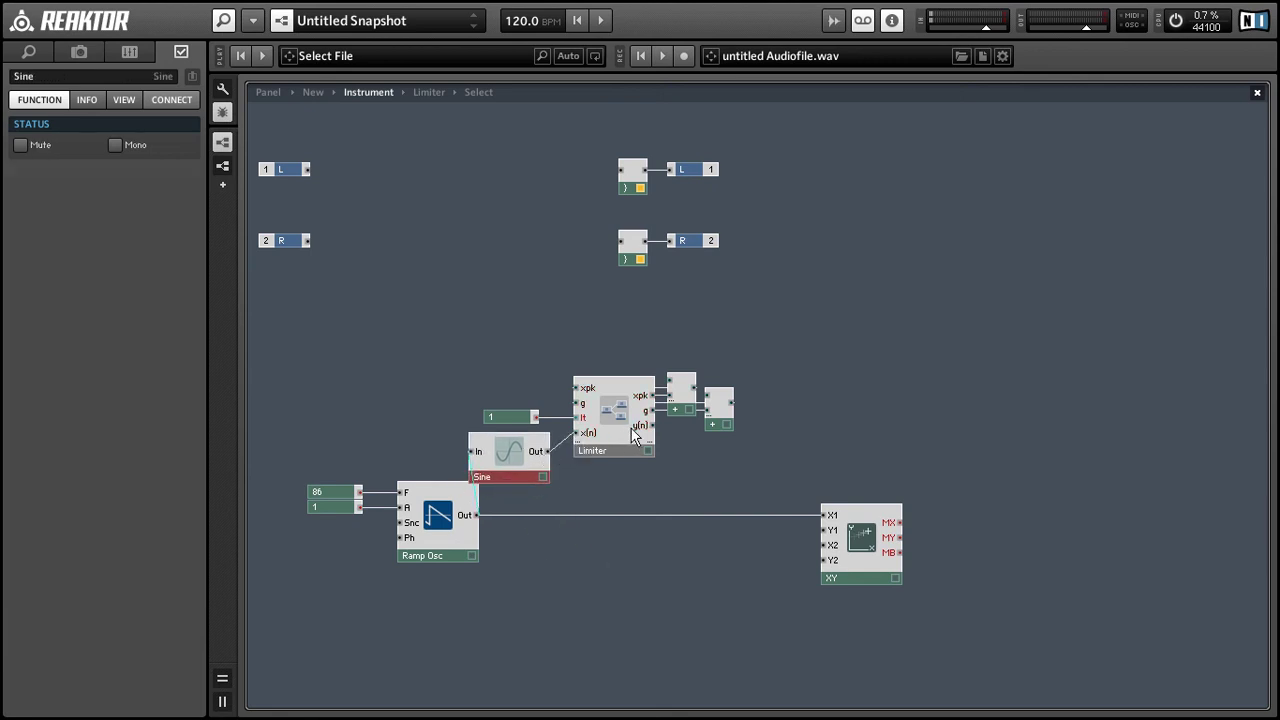
left_click_drag(661, 429, 823, 530)
left_click_drag(554, 334, 763, 466)
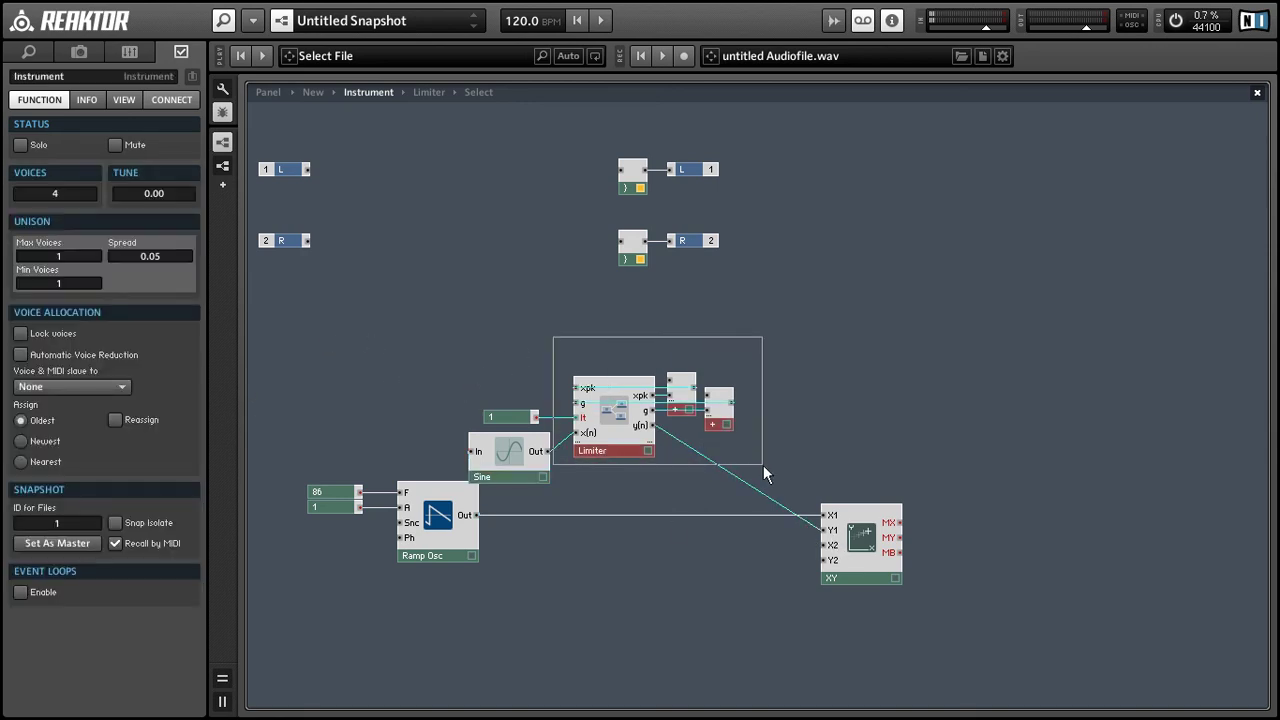
mouse_move(733, 507)
left_mouse_down()
mouse_move(677, 457)
mouse_move(476, 371)
left_mouse_up()
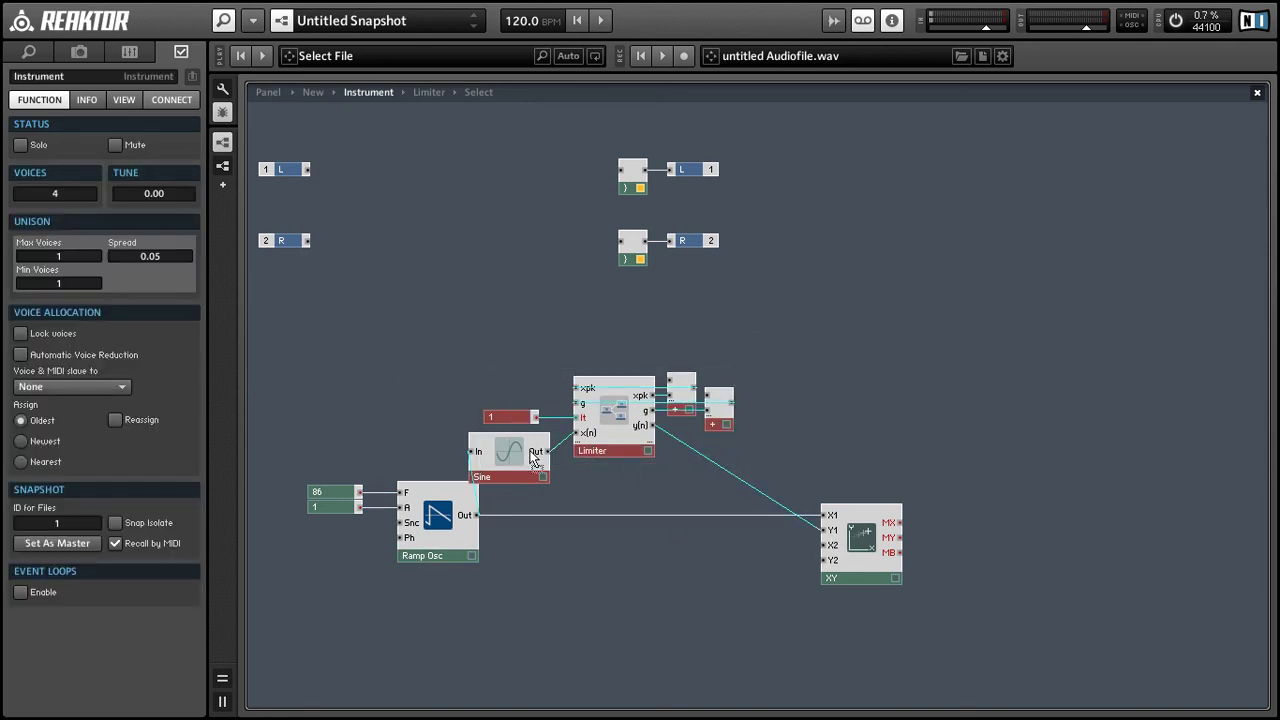
left_click_drag(494, 468, 537, 463)
- Move the whole oscillator, Limiter and XY group up to just below the L and R terminals
left_click_drag(293, 375, 882, 622)
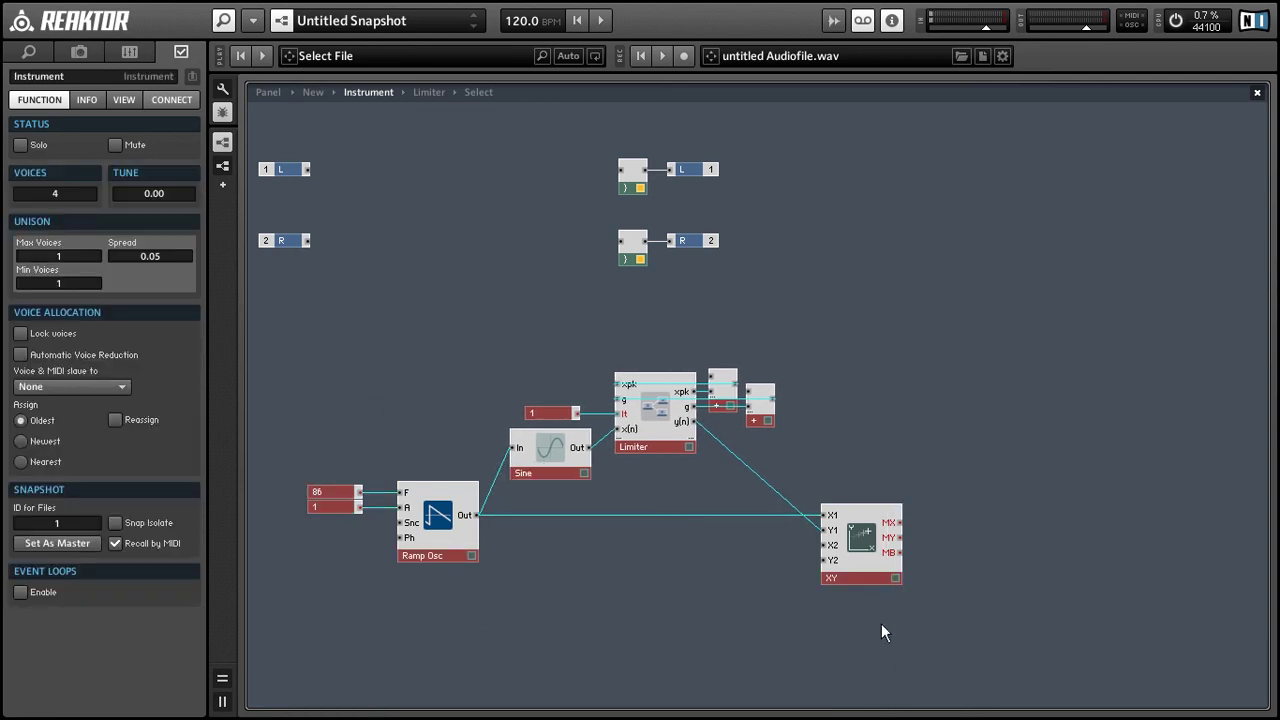
left_click_drag(870, 562, 881, 477)
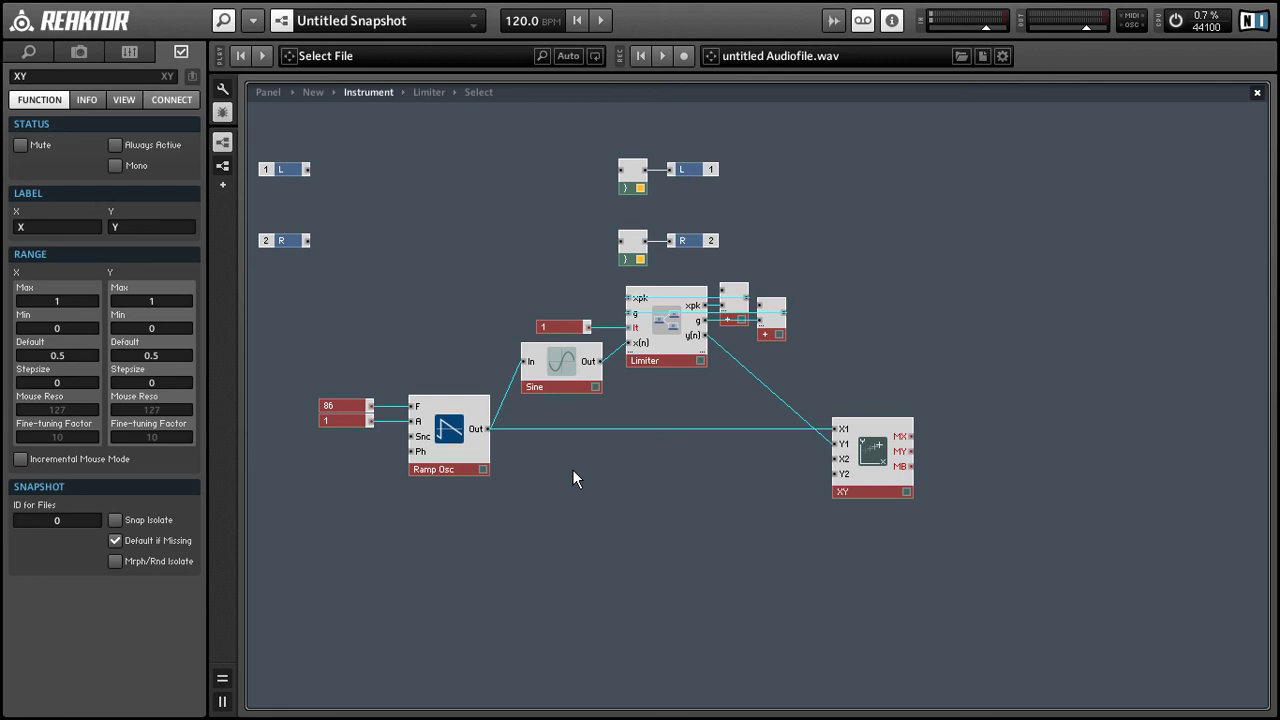
left_click(572, 469)
left_click(569, 364)
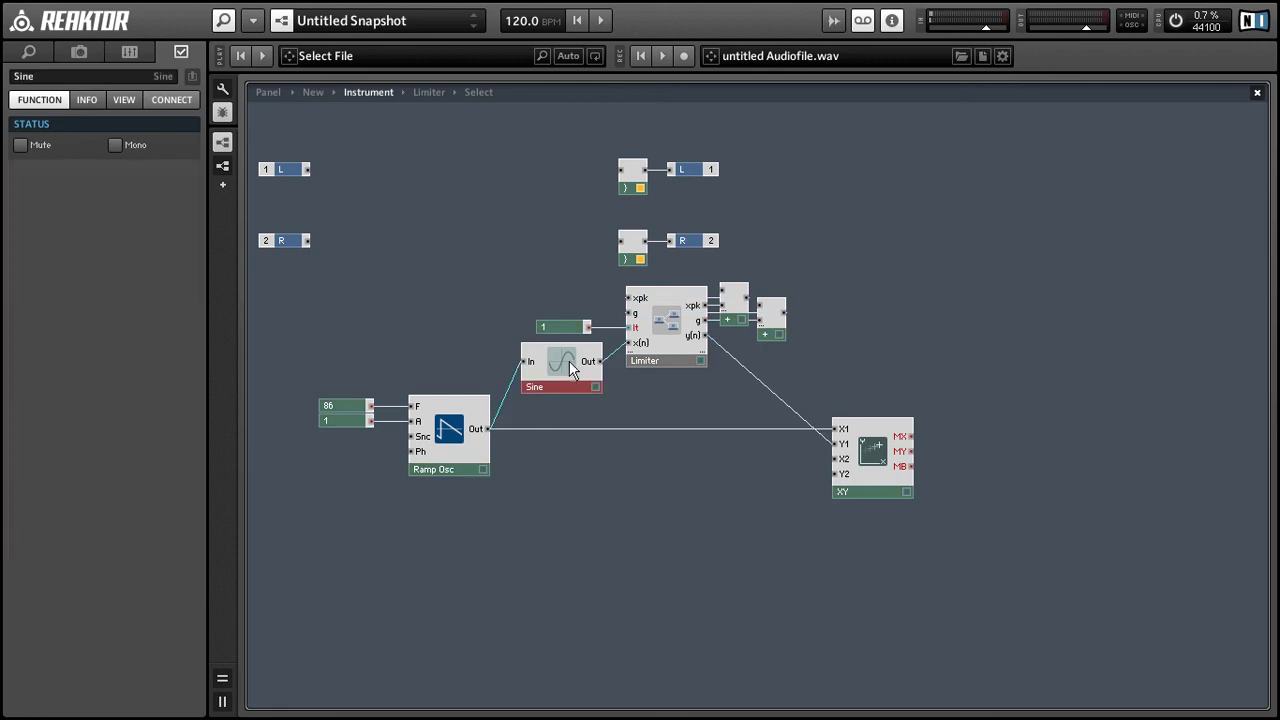
- Set the XY module's cursor type to None and object type to Scope, and hide its label and value
left_click(838, 490)
mouse_move(850, 492)
left_mouse_down()
mouse_move(869, 487)
mouse_move(877, 572)
mouse_move(874, 499)
left_mouse_up()
key("Delete")
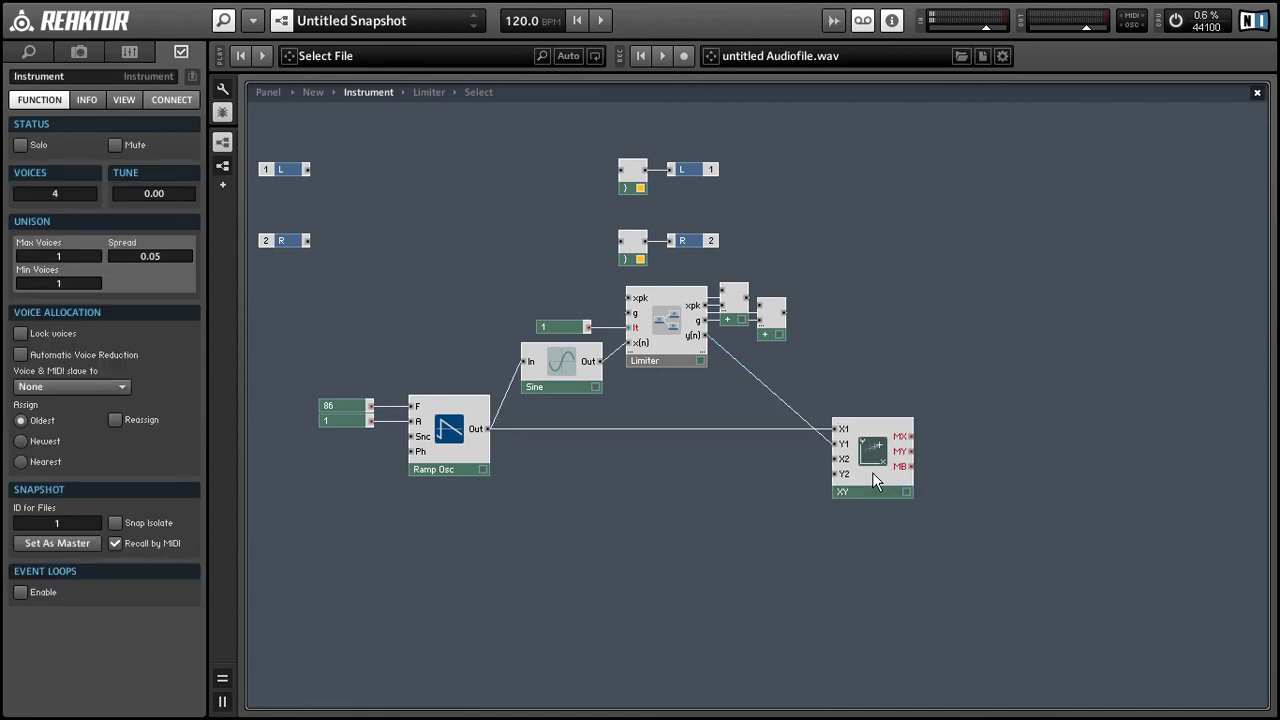
left_click(872, 473)
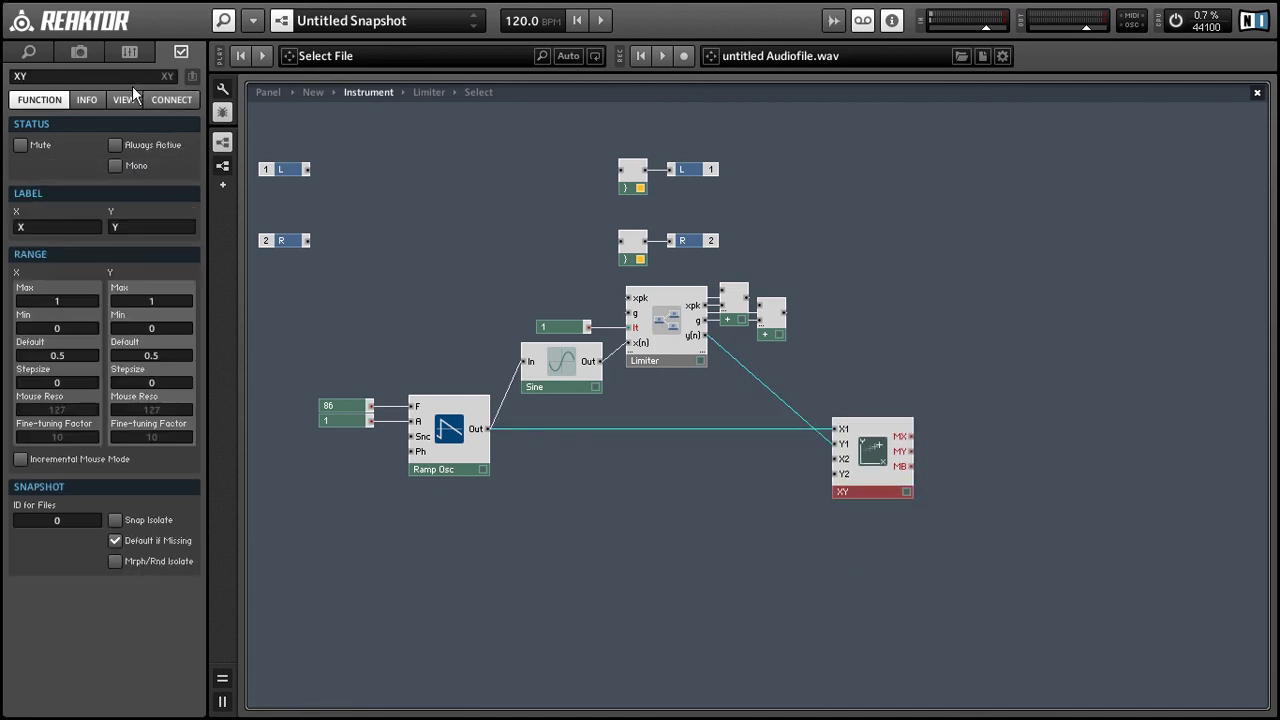
left_click(125, 99)
left_click(58, 177)
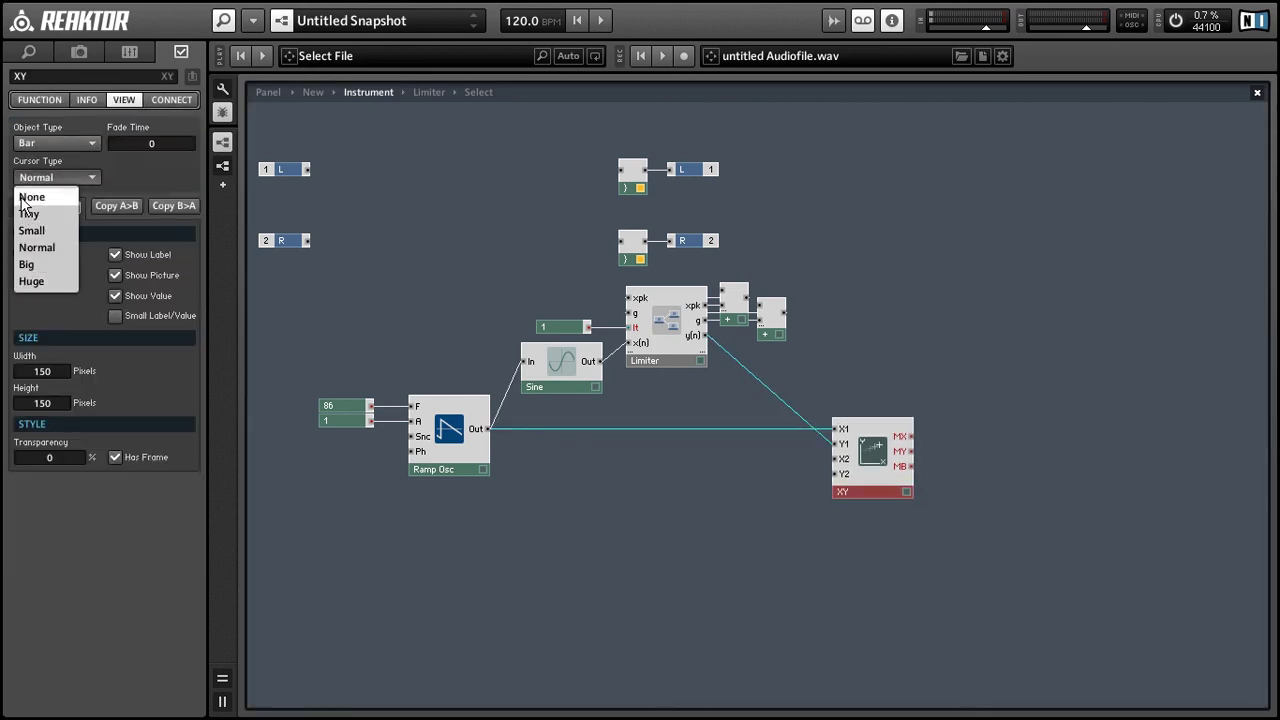
left_click(24, 198)
left_click(55, 141)
left_click(42, 297)
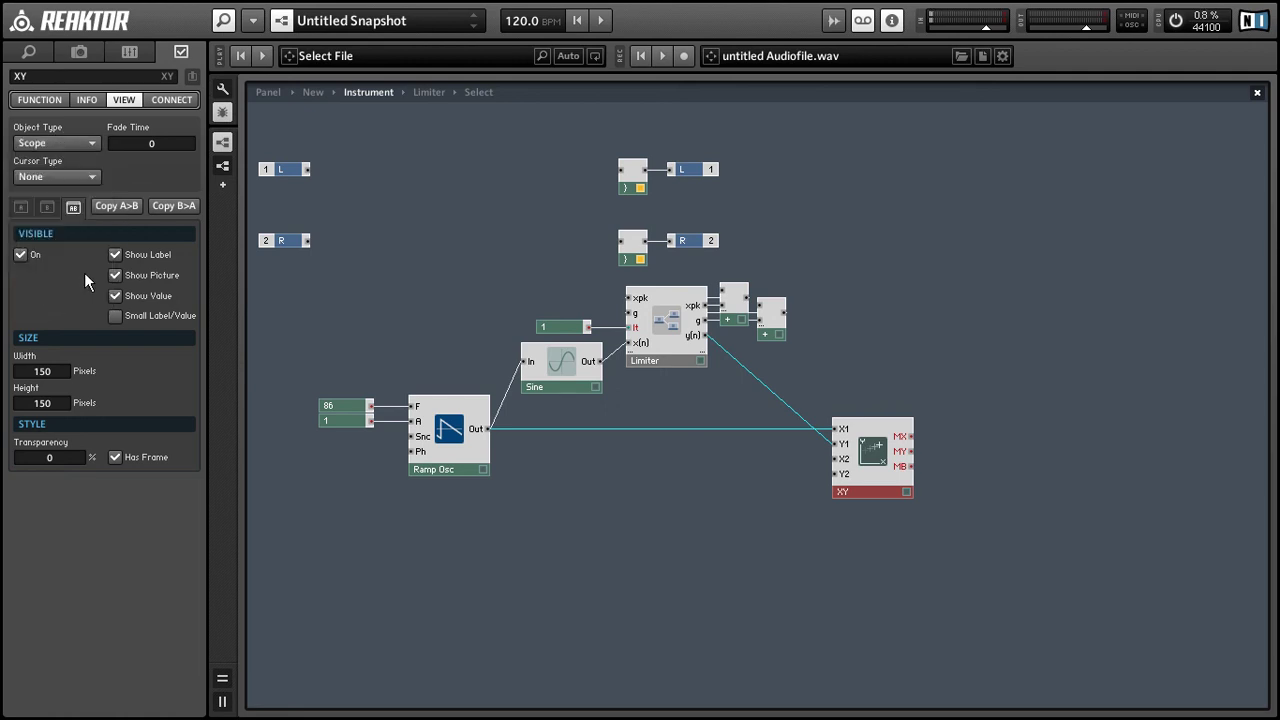
left_click(115, 255)
left_click(115, 296)
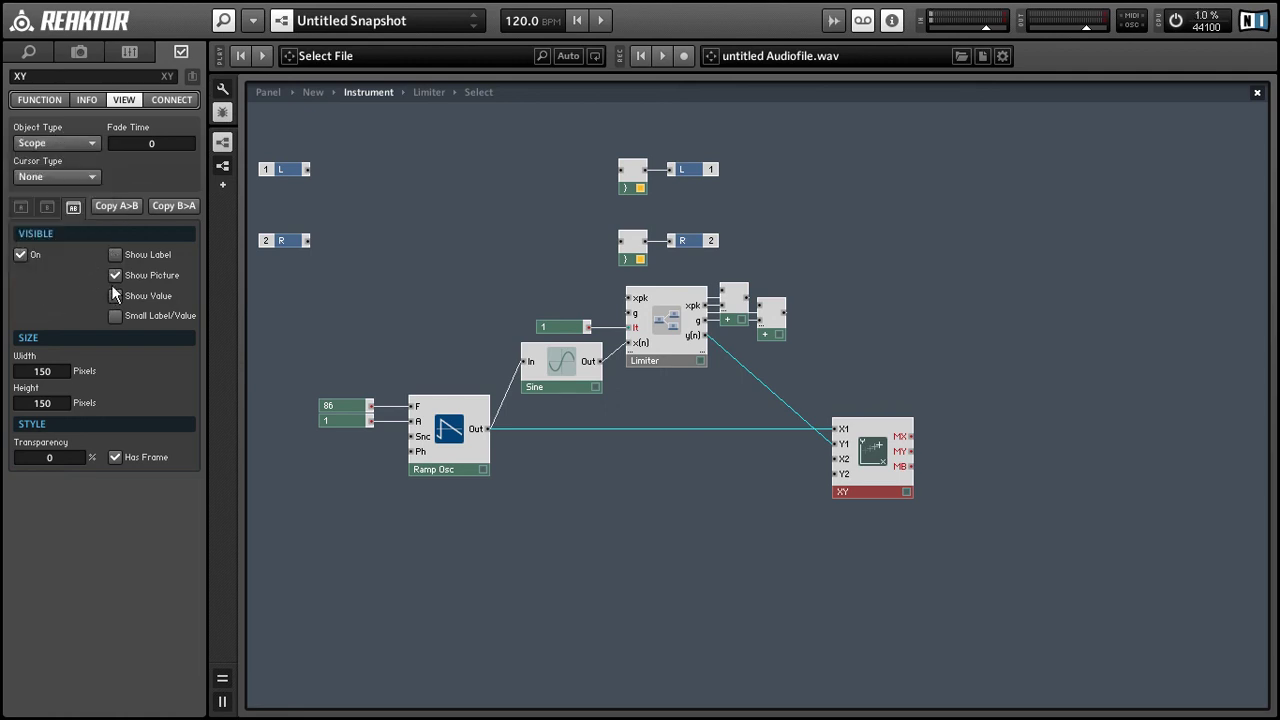
- Set the XY module's Y range to a maximum of 2 and a minimum of -2
left_click(32, 101)
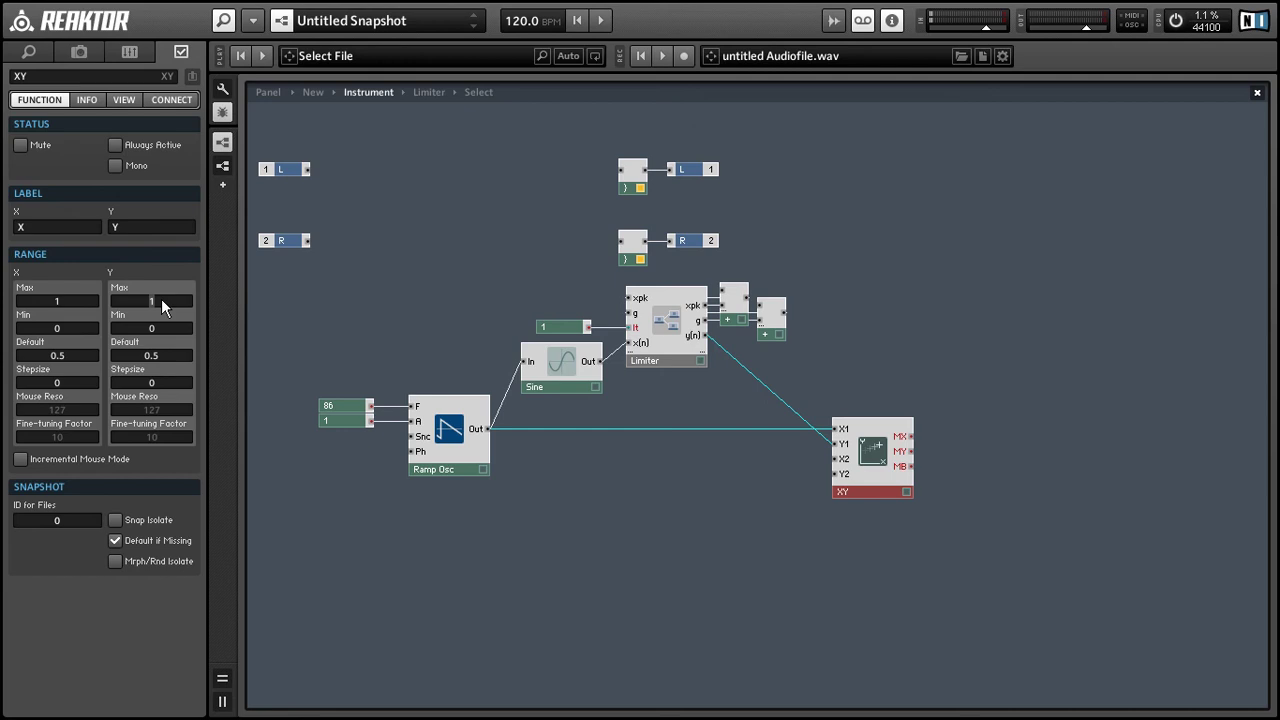
left_click(162, 327)
type("-2")
key("Return")
left_click(490, 579)
- Duplicate the XY module directly below the original and feed the copy's Y1 input from the Sine output
left_click(880, 478)
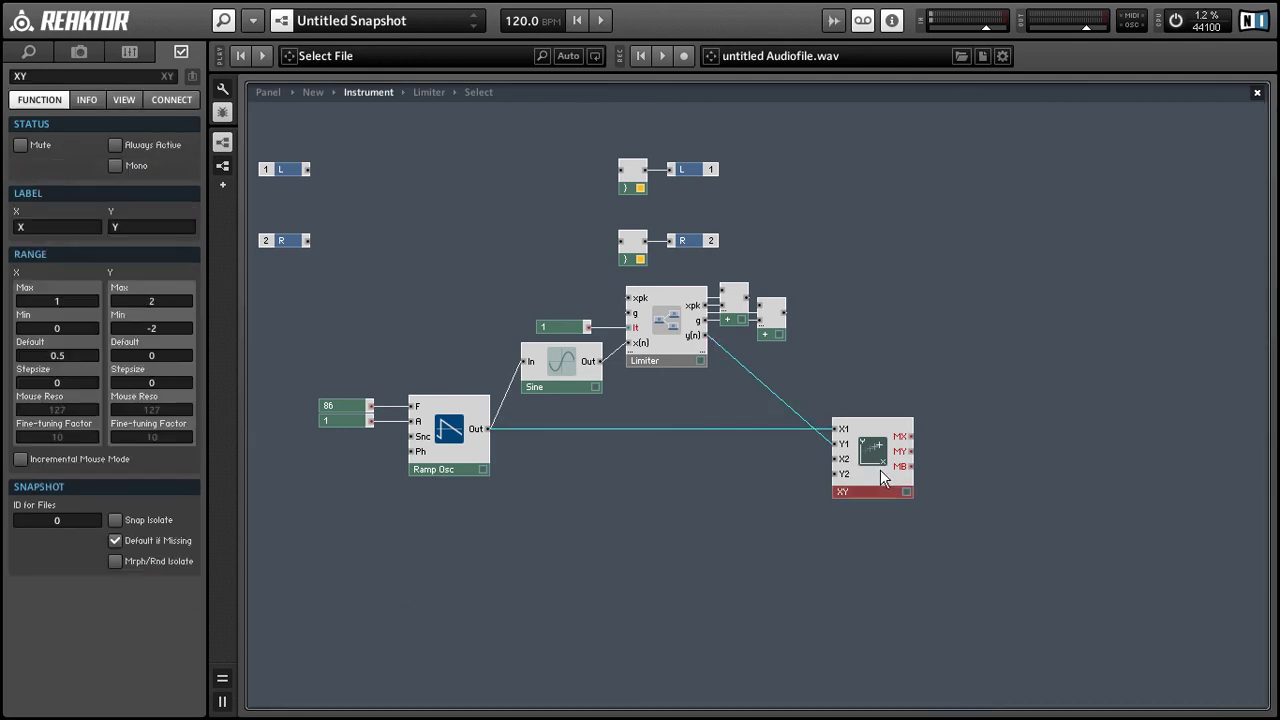
left_click_drag(882, 478, 875, 549)
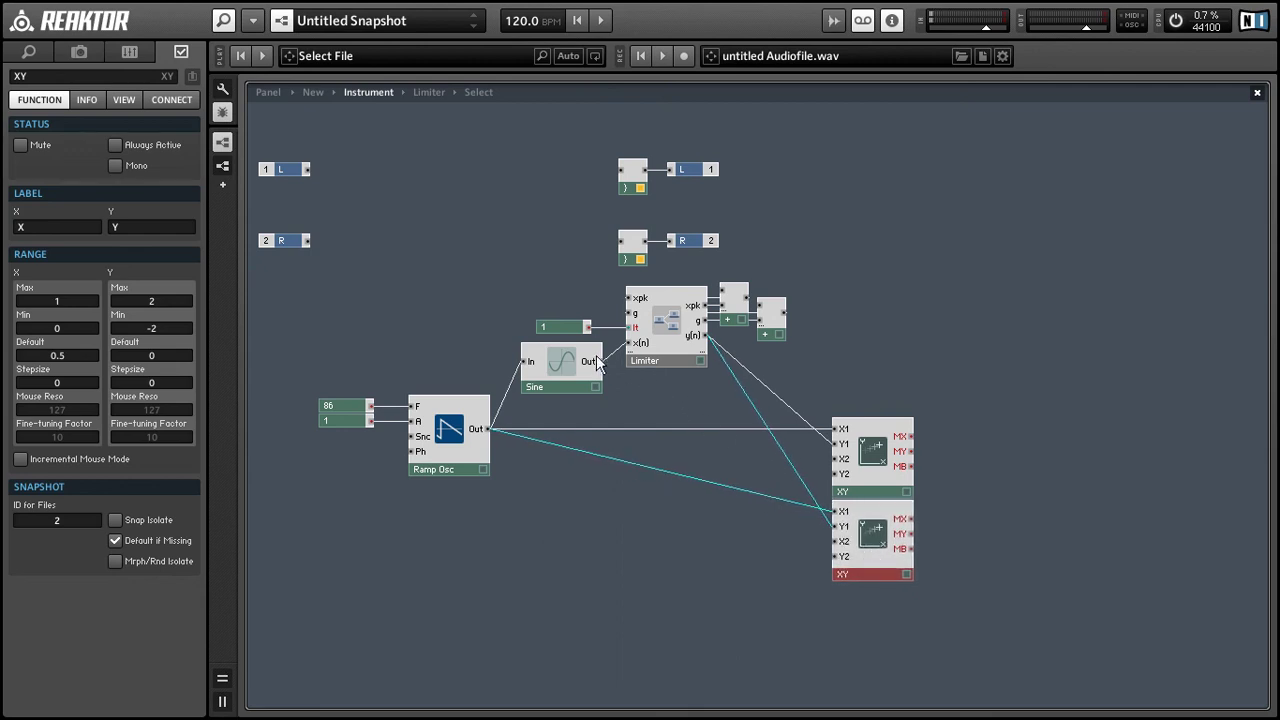
left_click_drag(600, 361, 835, 527)
- Move the Limiter group and both XY modules right, and insert a Multiply module fed by the Sine output in the gap
left_click_drag(978, 597, 668, 283)
left_click_drag(670, 353, 814, 370)
left_click(814, 383)
double_click(814, 383)
type("*")
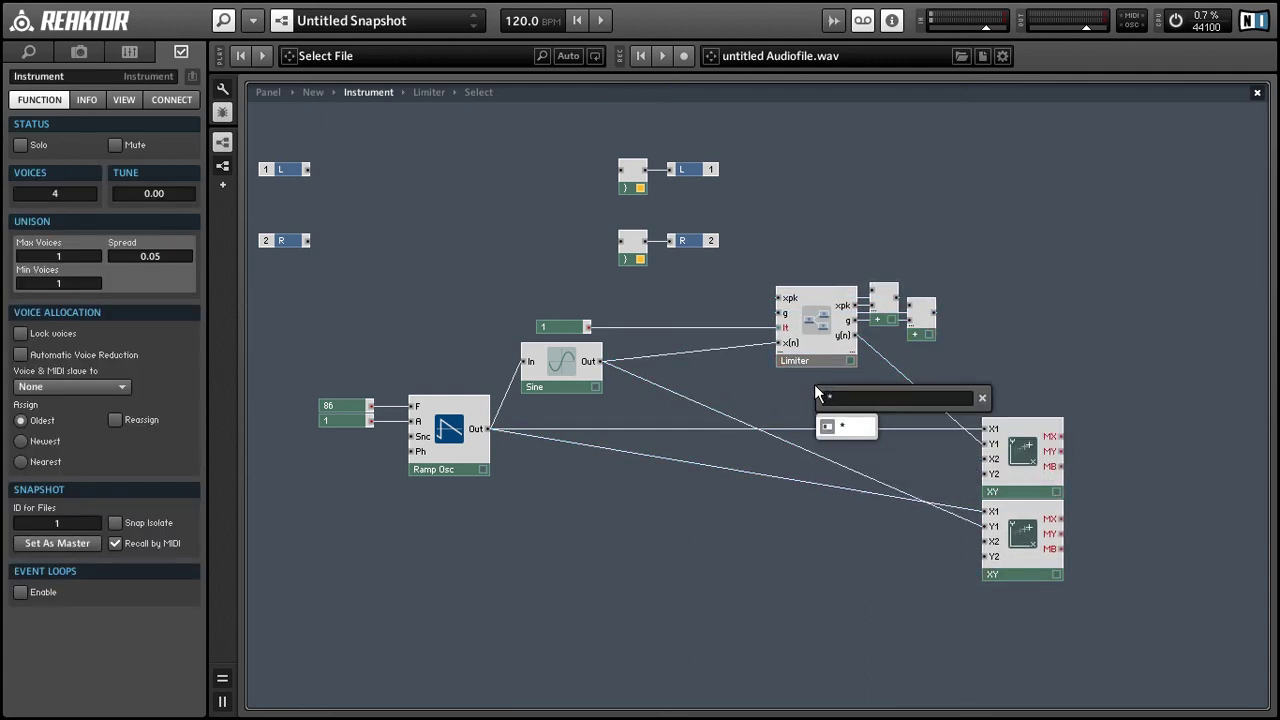
key("Return")
left_click_drag(813, 388, 600, 361)
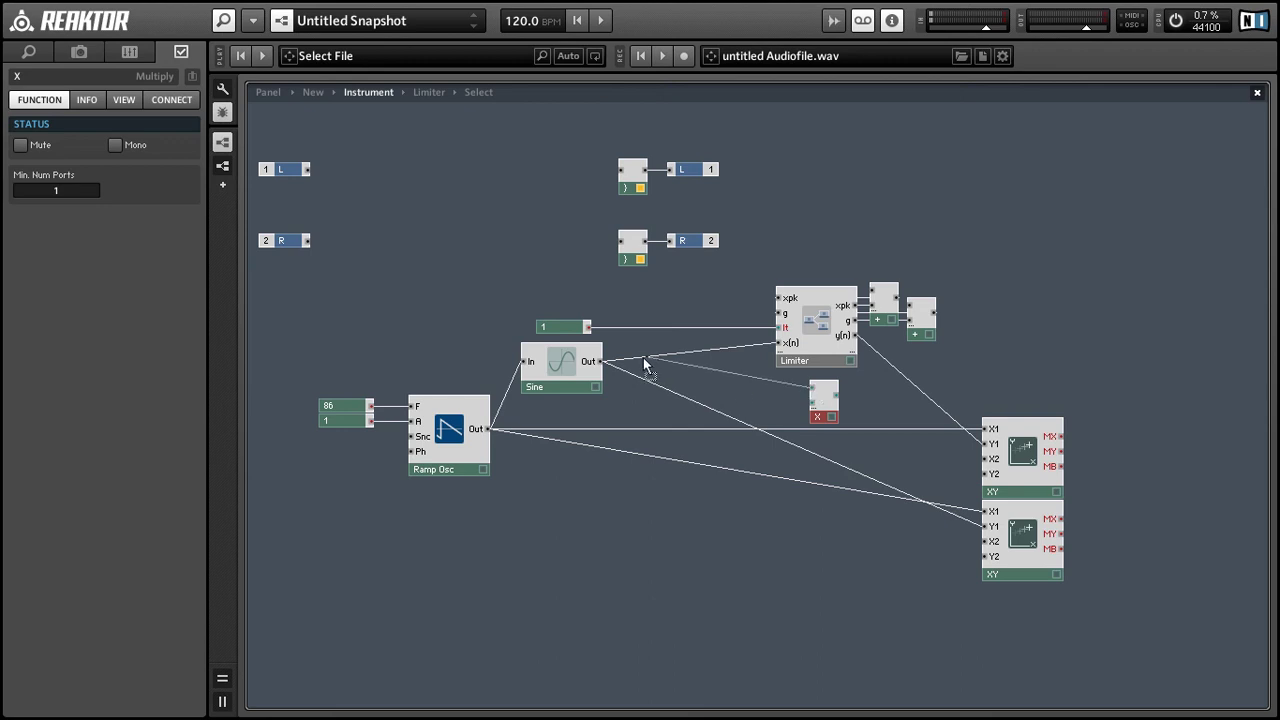
left_click_drag(825, 418, 742, 396)
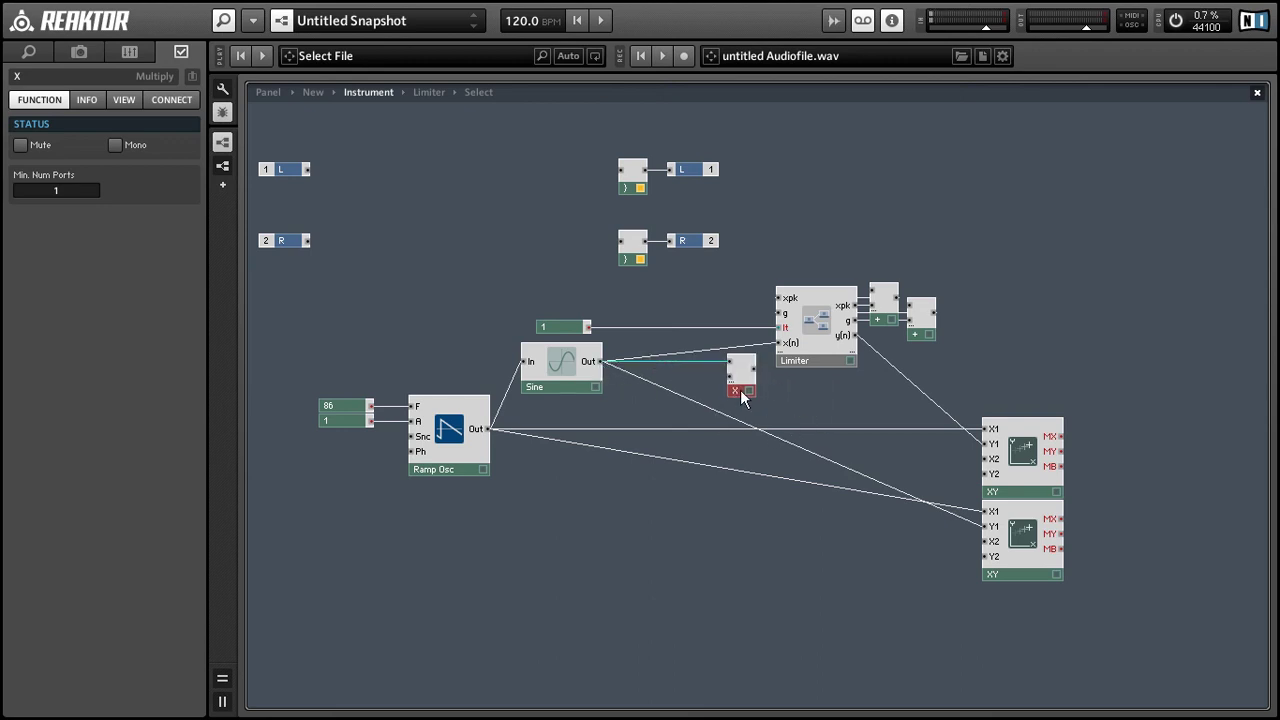
- Create a fader control on the Multiply module's second input and rename it Amp
right_click(730, 378)
left_click(734, 398)
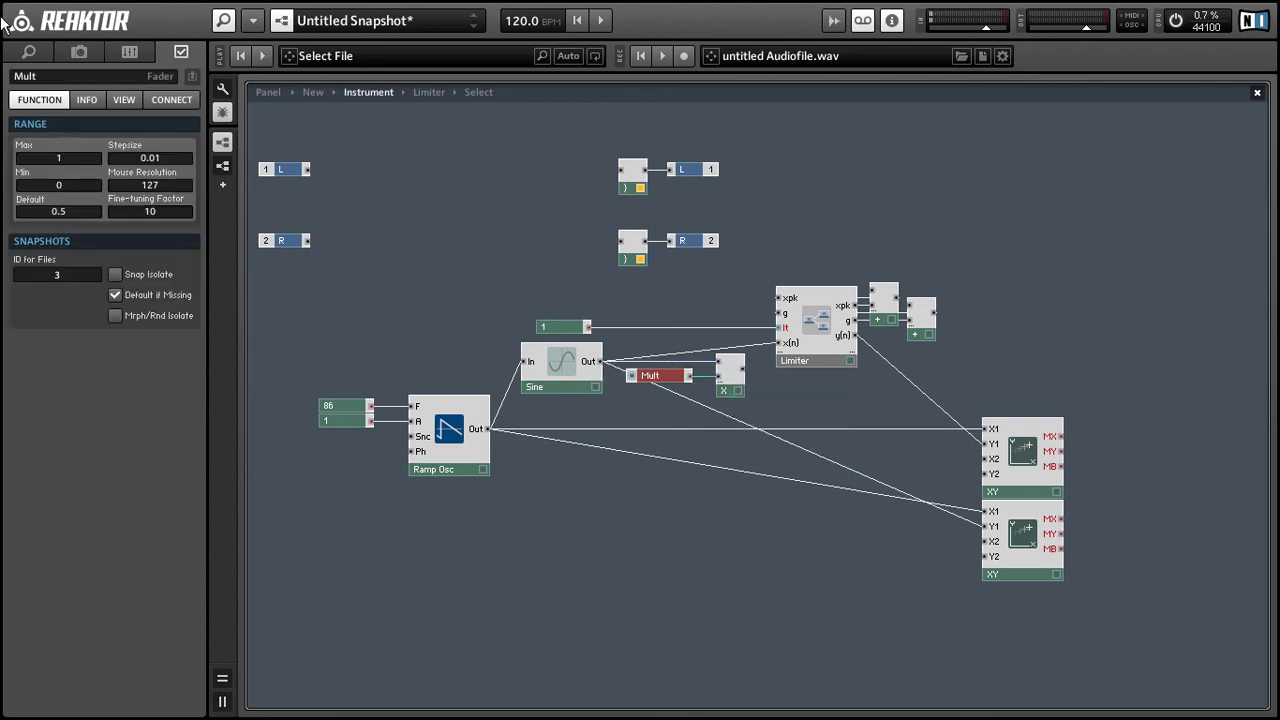
double_click(28, 76)
type("Amp")
key("Return")
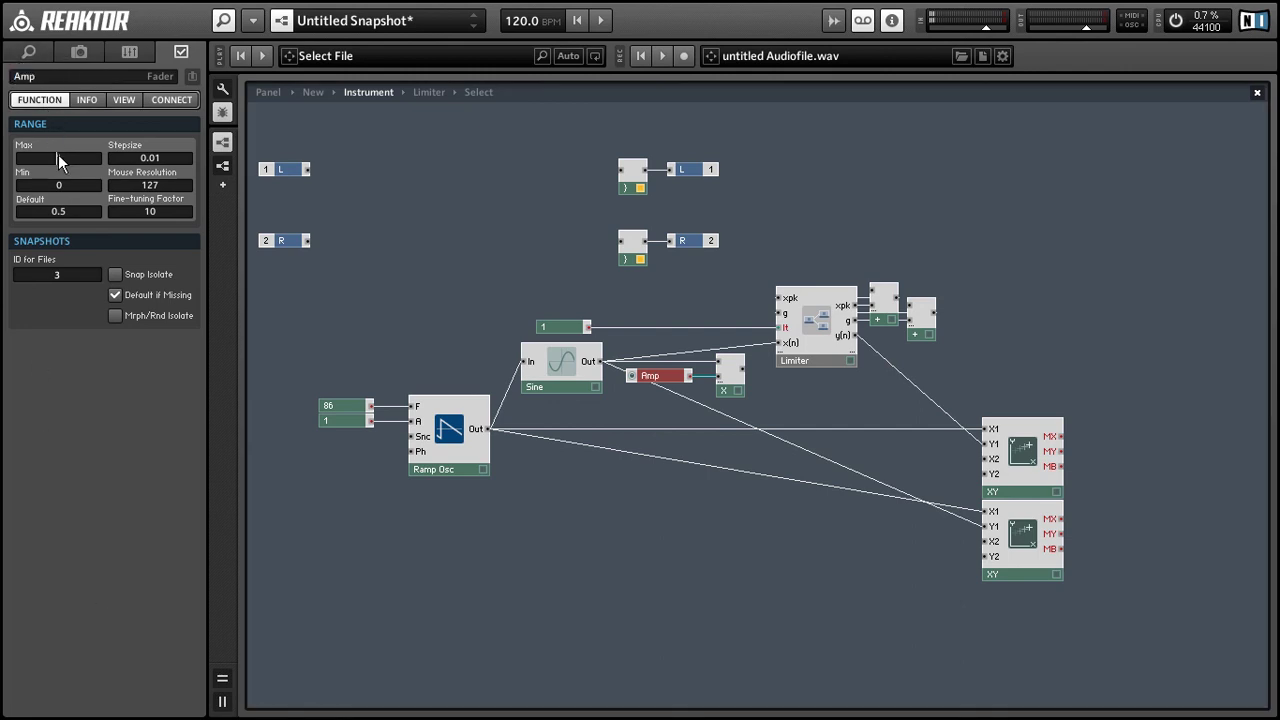
left_click(605, 583)
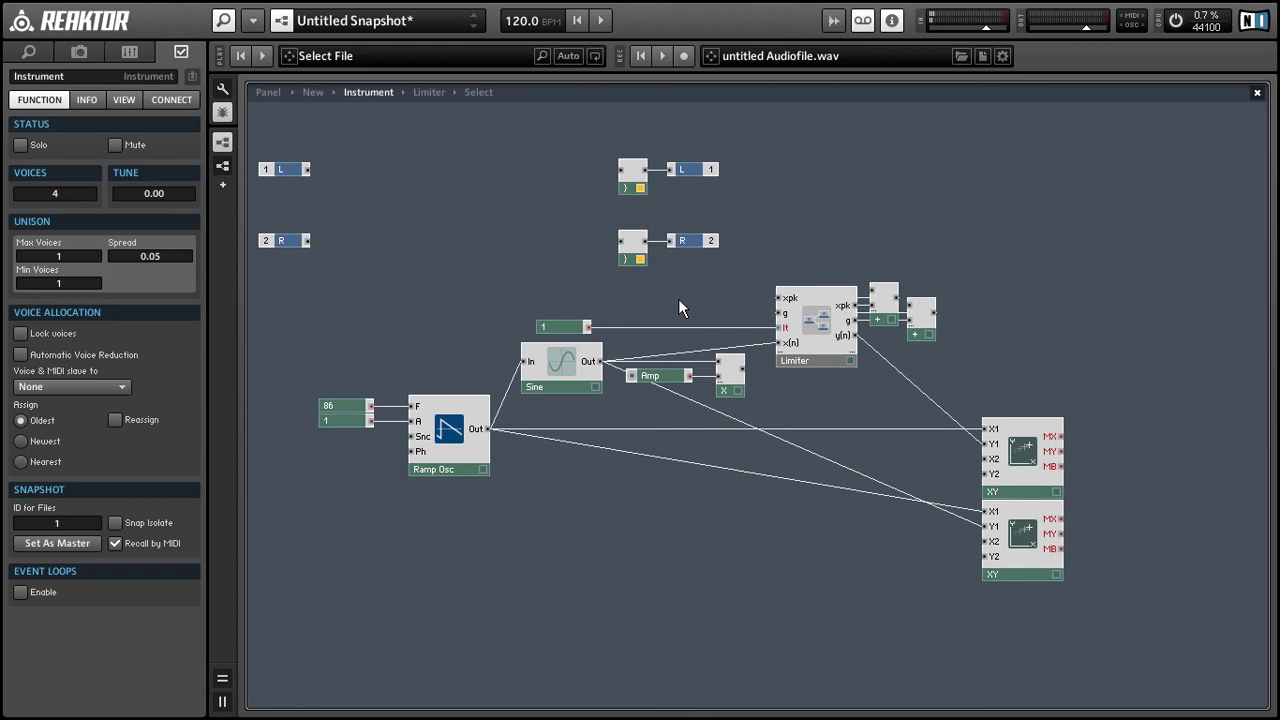
- Wire the Multiply output to the Limiter's x(n) input and move the Multiply and Limiter modules slightly left to tidy the layout
left_click_drag(744, 368, 779, 343)
left_click_drag(738, 397, 724, 398)
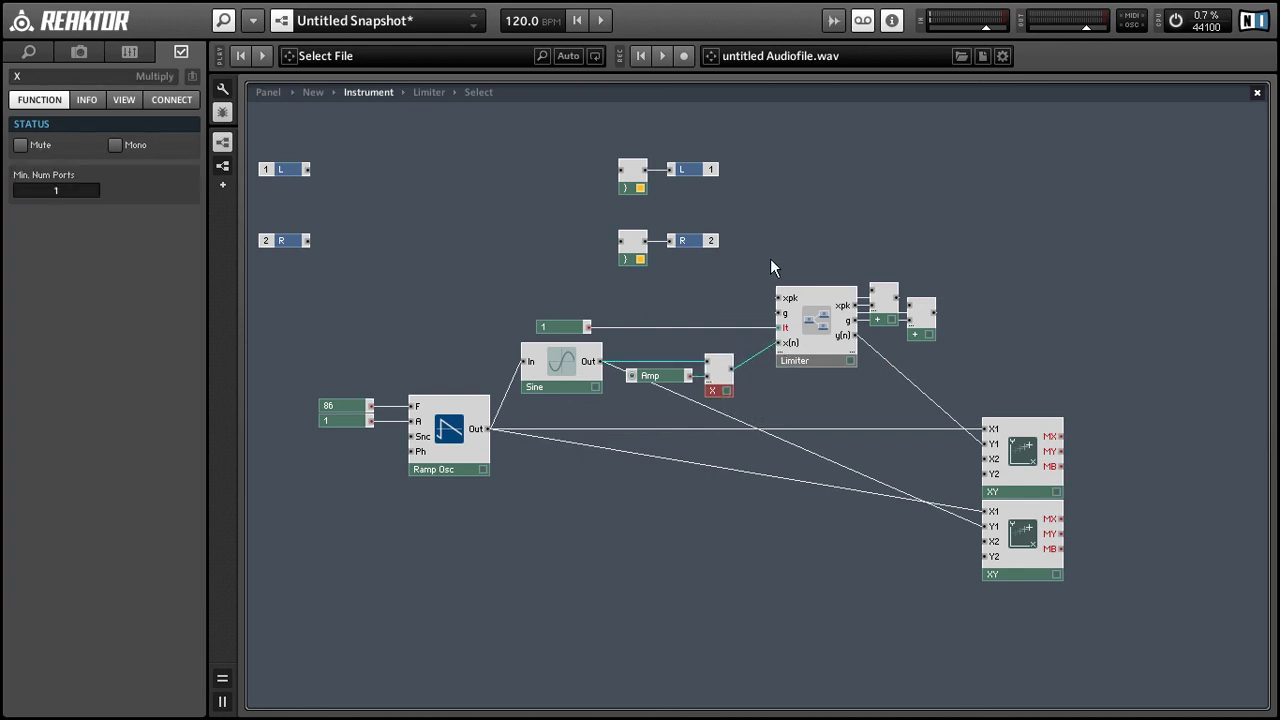
left_click_drag(774, 256, 916, 374)
left_click_drag(832, 362, 808, 364)
left_click(890, 429)
- Set the upper XY module to Always Active, then switch all modules of the oscillator and Limiter test circuit to mono
left_click(1012, 484)
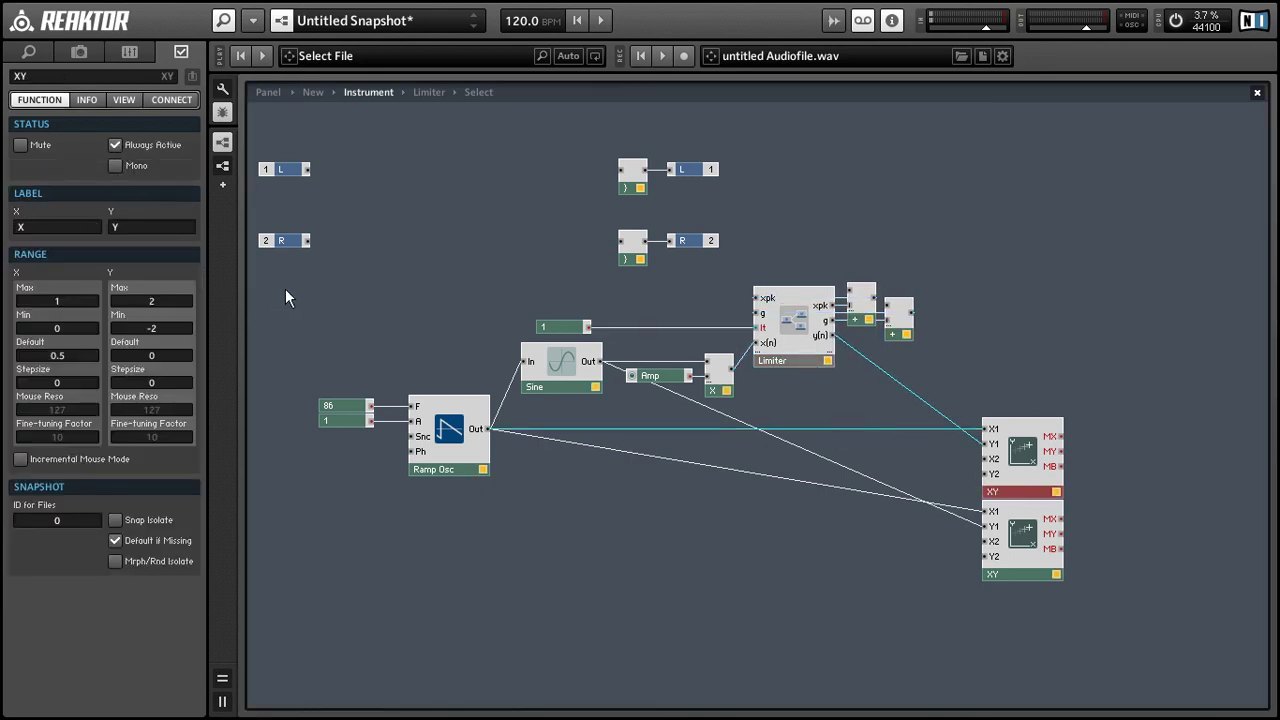
left_click_drag(287, 291, 1125, 615)
right_click(1033, 568)
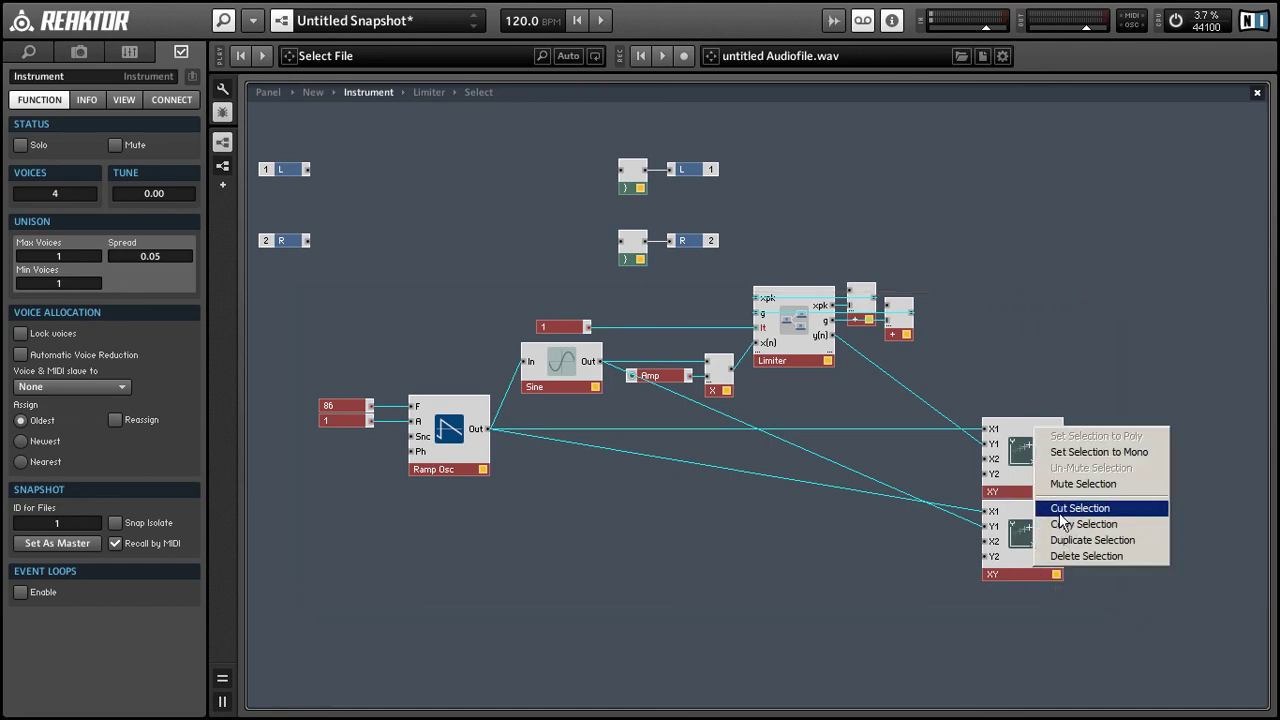
left_click(1063, 457)
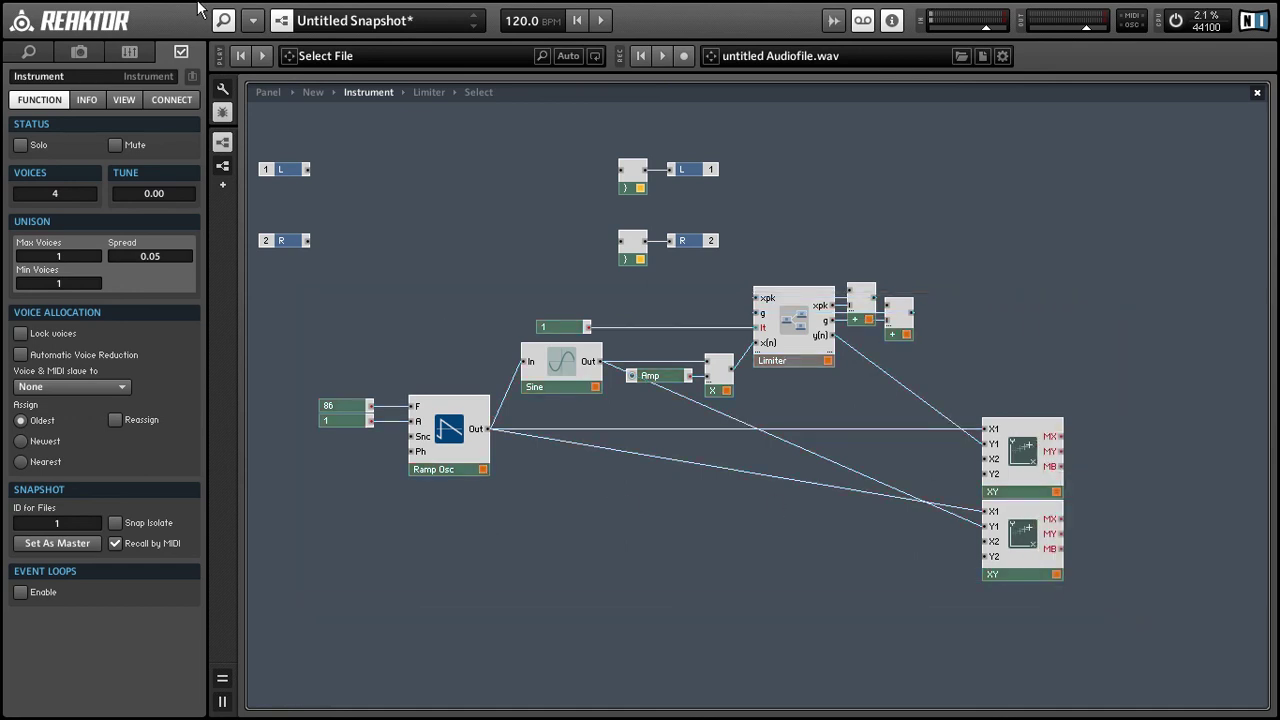
- Rename the upper XY module, which receives the Limiter's y(n) output, as Limit
left_click(1048, 488)
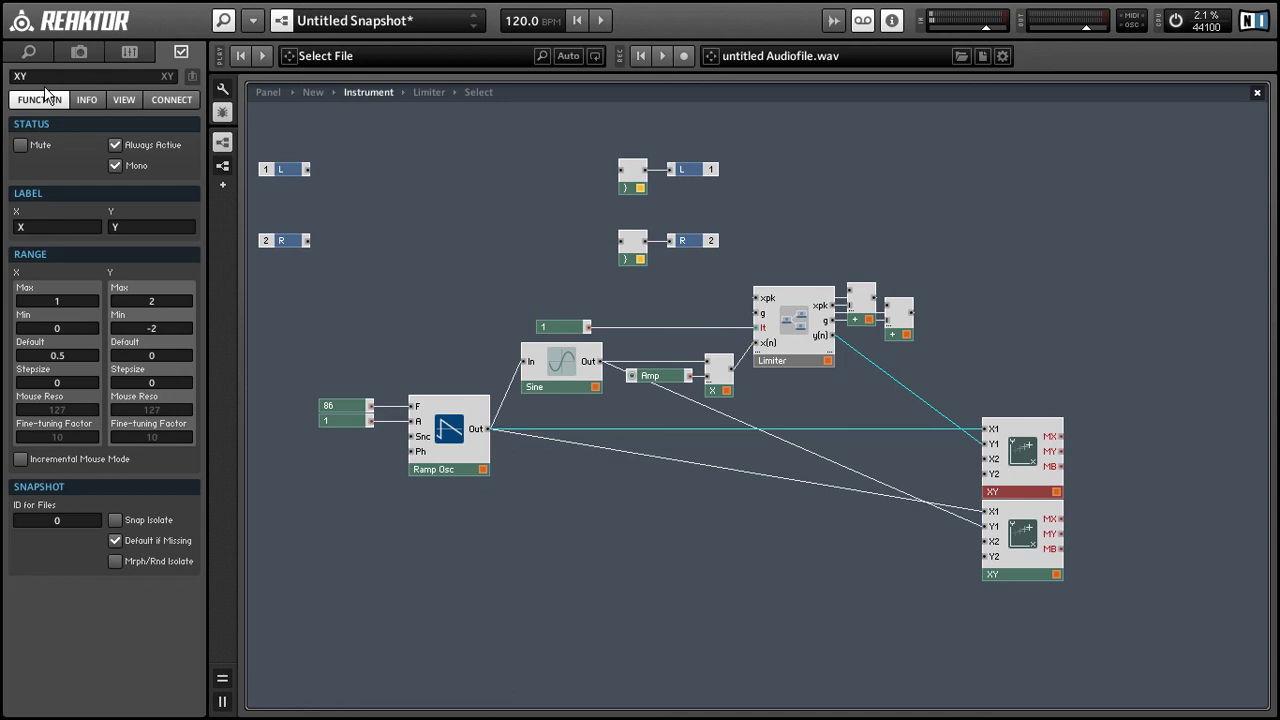
left_click_drag(40, 76, 1, 15)
type("Limi")
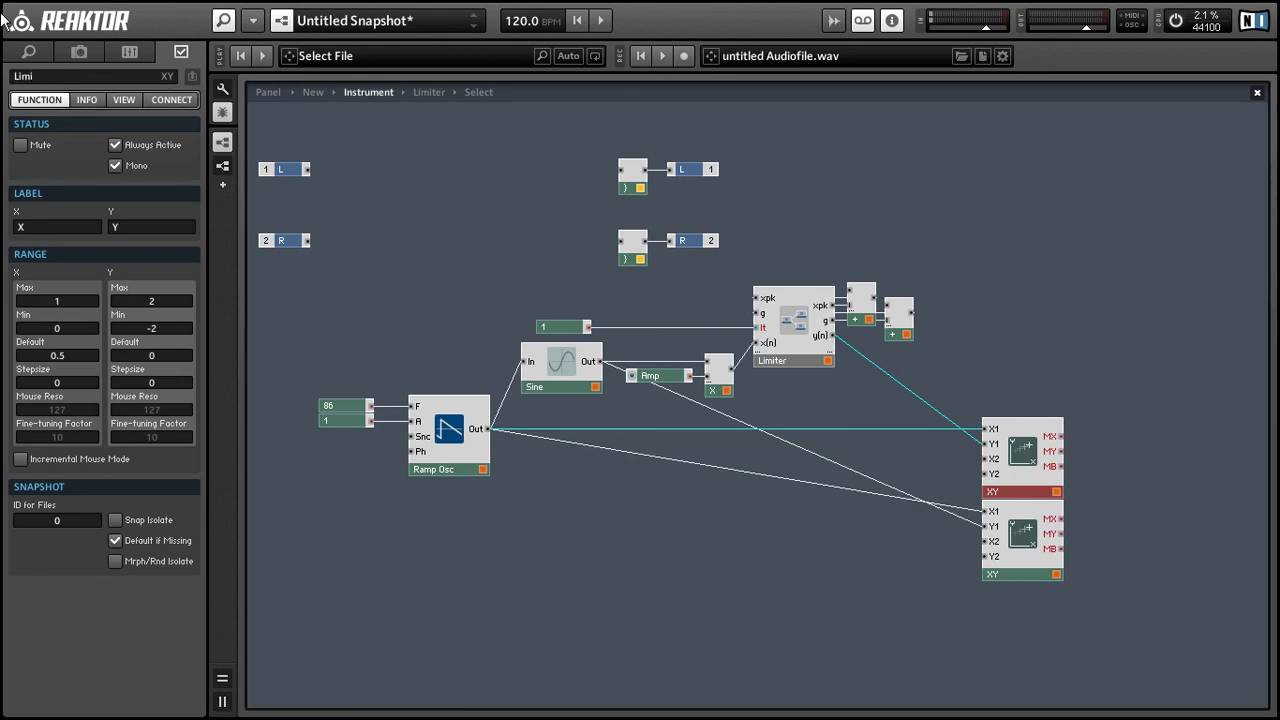
type("t")
- Arrange the instrument panel with the unlimited and Limit scopes side by side and the Amp knob above the unlimited scope
left_click(267, 92)
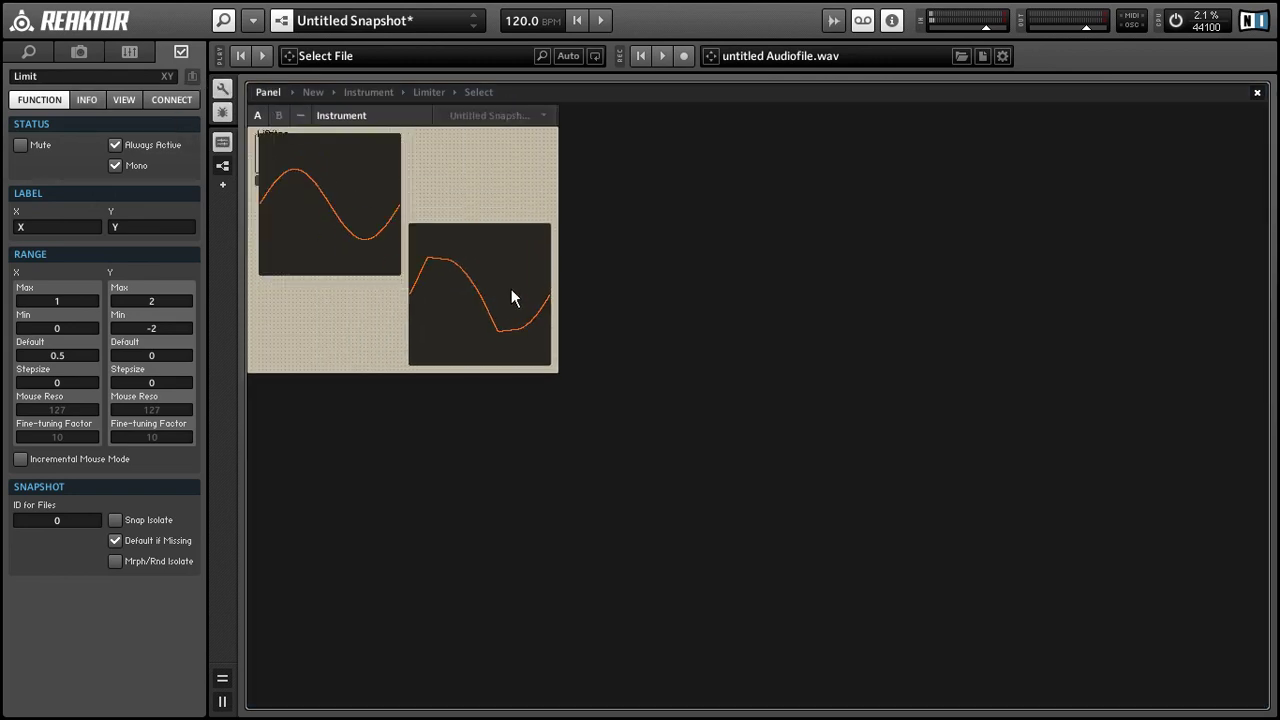
left_click_drag(511, 294, 554, 280)
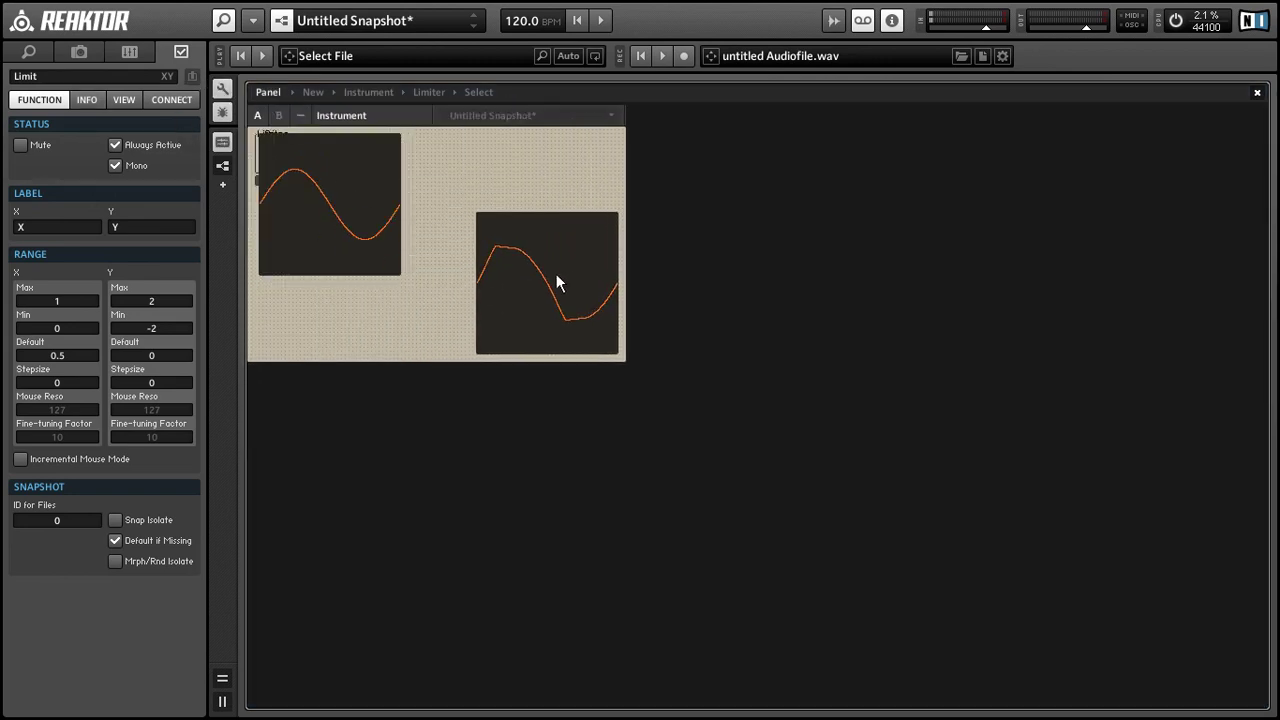
left_click_drag(389, 257, 446, 300)
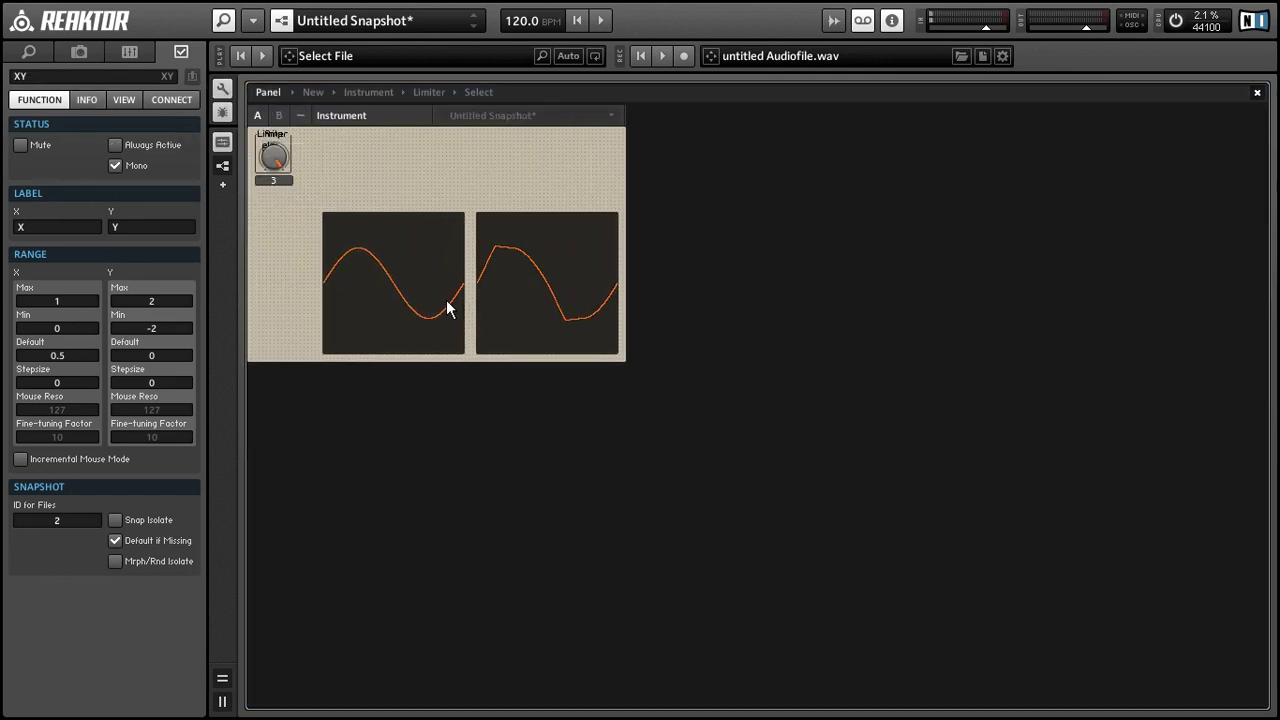
left_click_drag(271, 158, 336, 166)
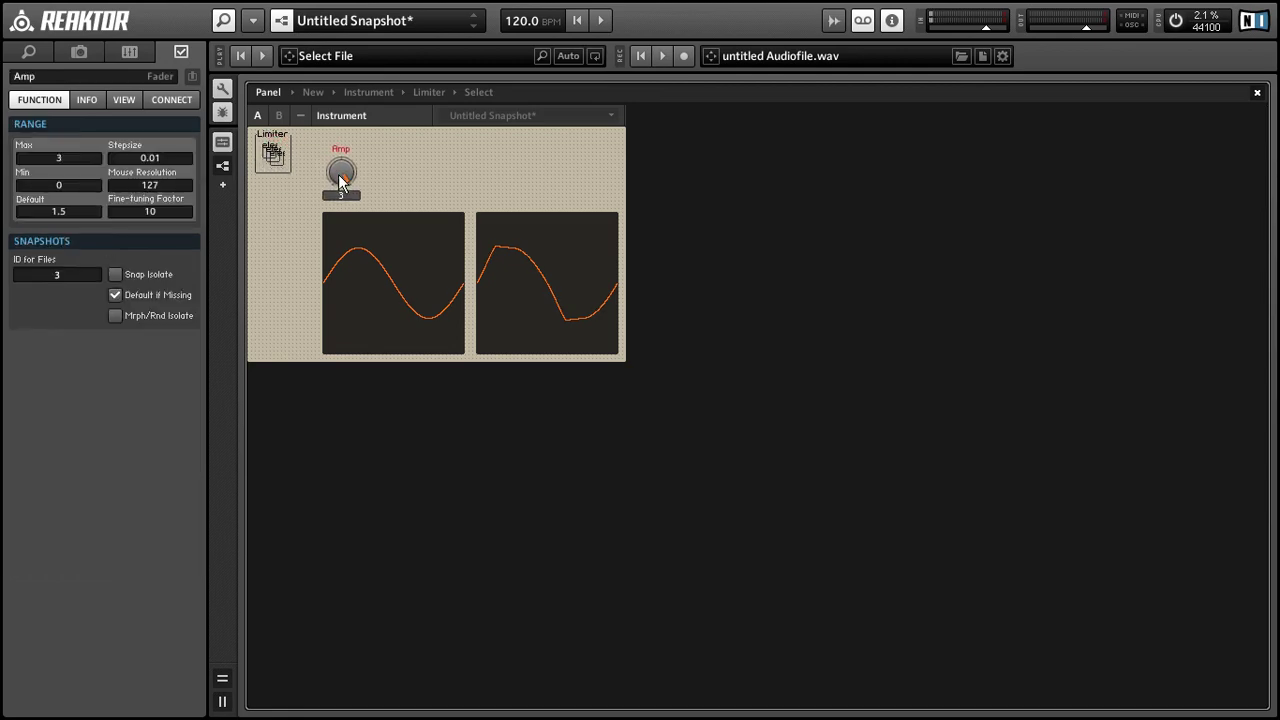
- Hide the Limiter macro's frame from the instrument panel
left_click(268, 145)
left_click(114, 100)
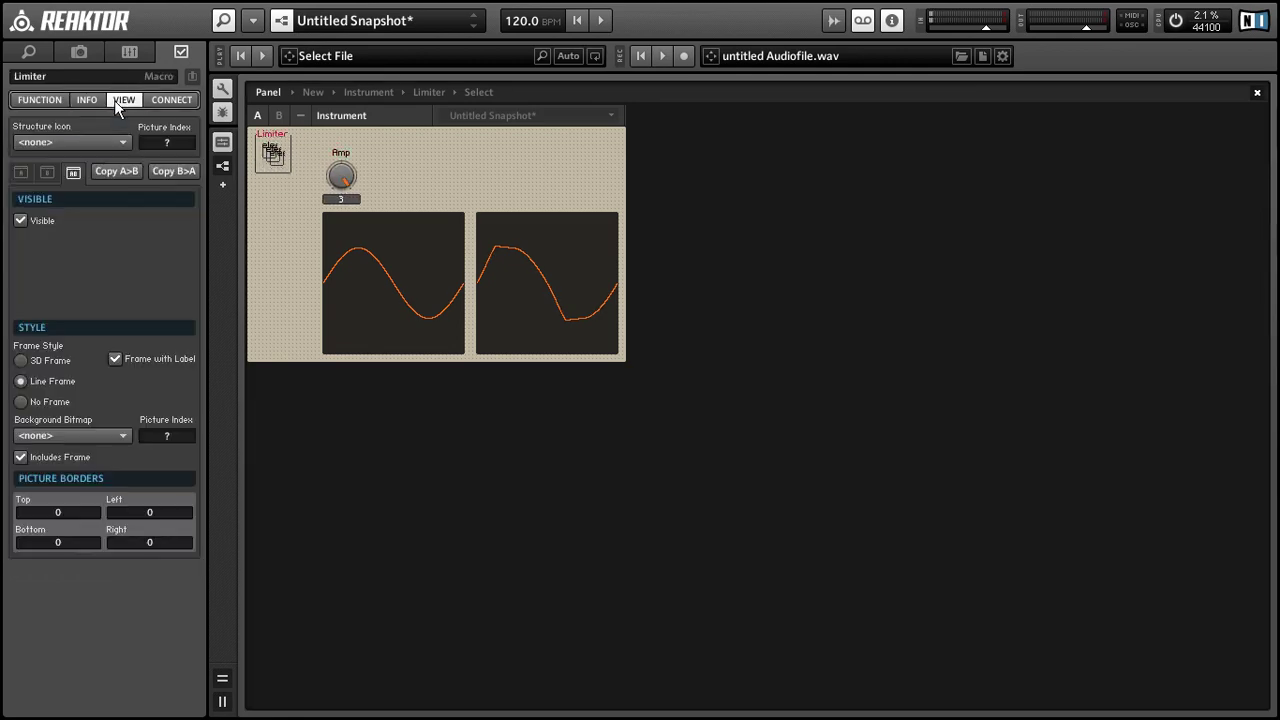
left_click(34, 222)
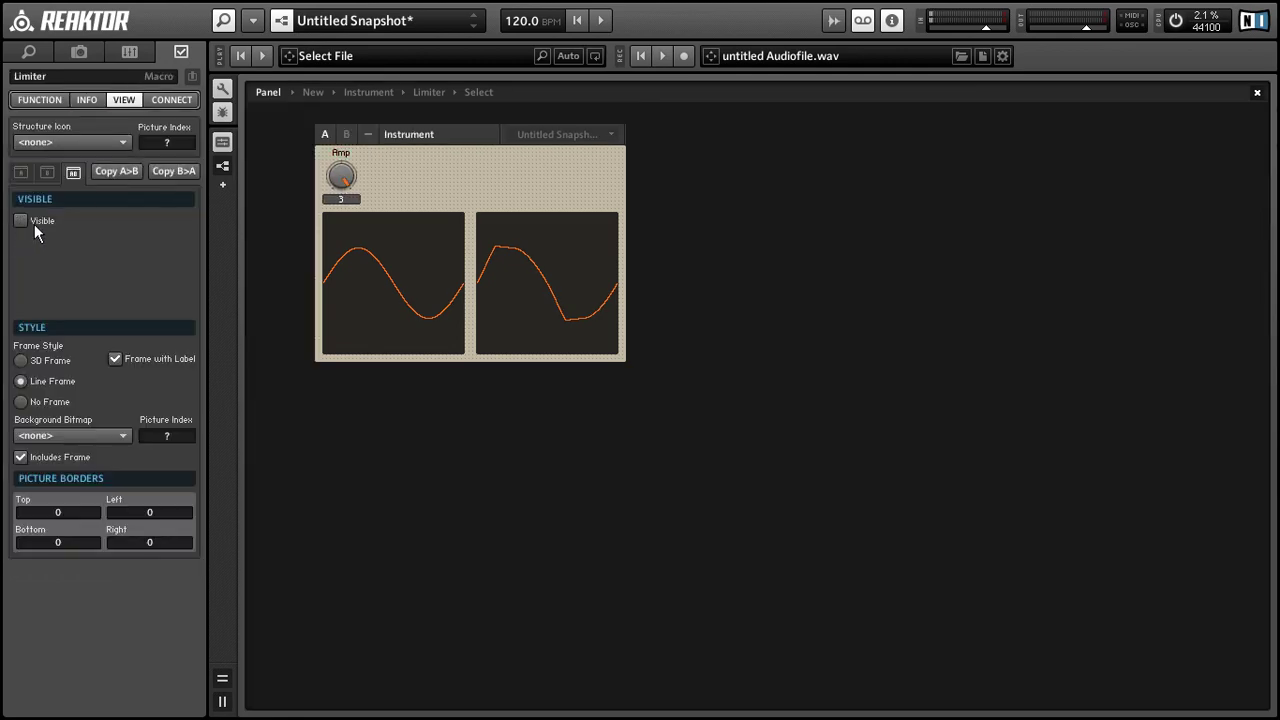
- Lock the panel layout and test the limiter by lowering Amp to 0.97 and raising it to 1.2
left_click(224, 89)
left_click_drag(274, 160, 274, 237)
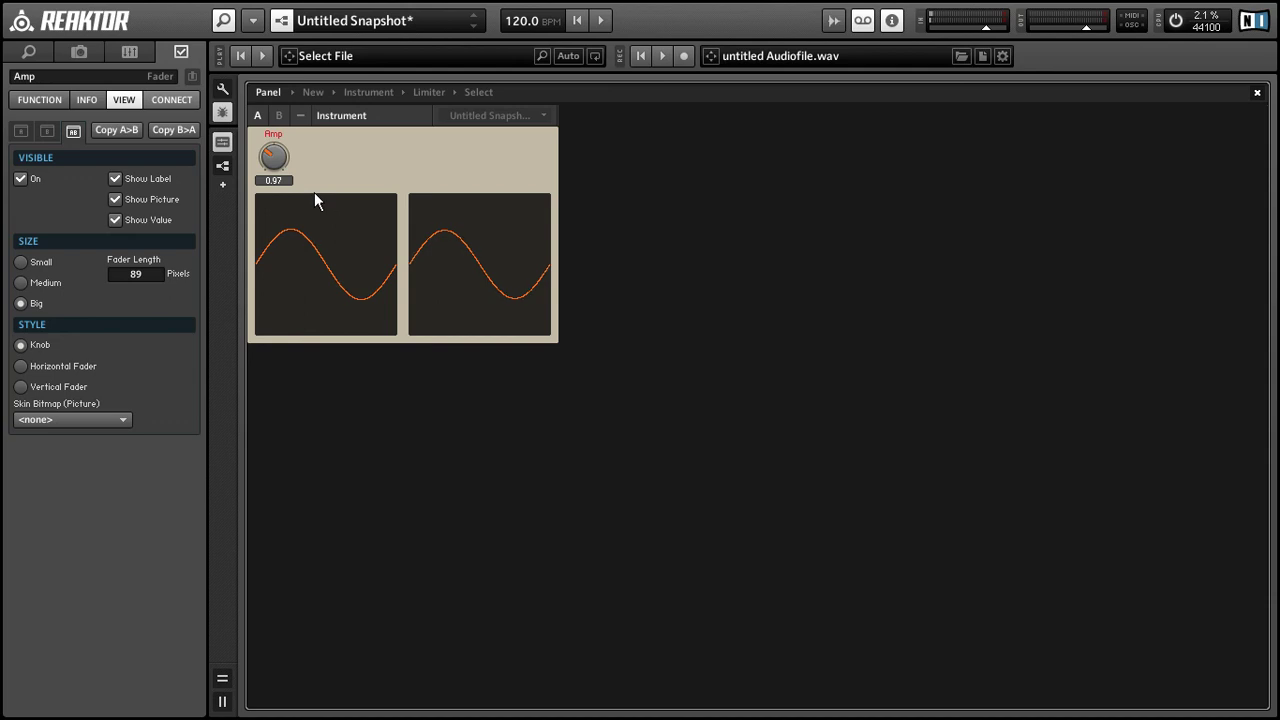
mouse_move(287, 157)
left_mouse_down()
mouse_move(279, 204)
mouse_move(267, 158)
left_mouse_up()
- Open the instrument's structure and wire the Multiply output to the lower XY module's Y1 input in place of the Sine output
double_click(339, 135)
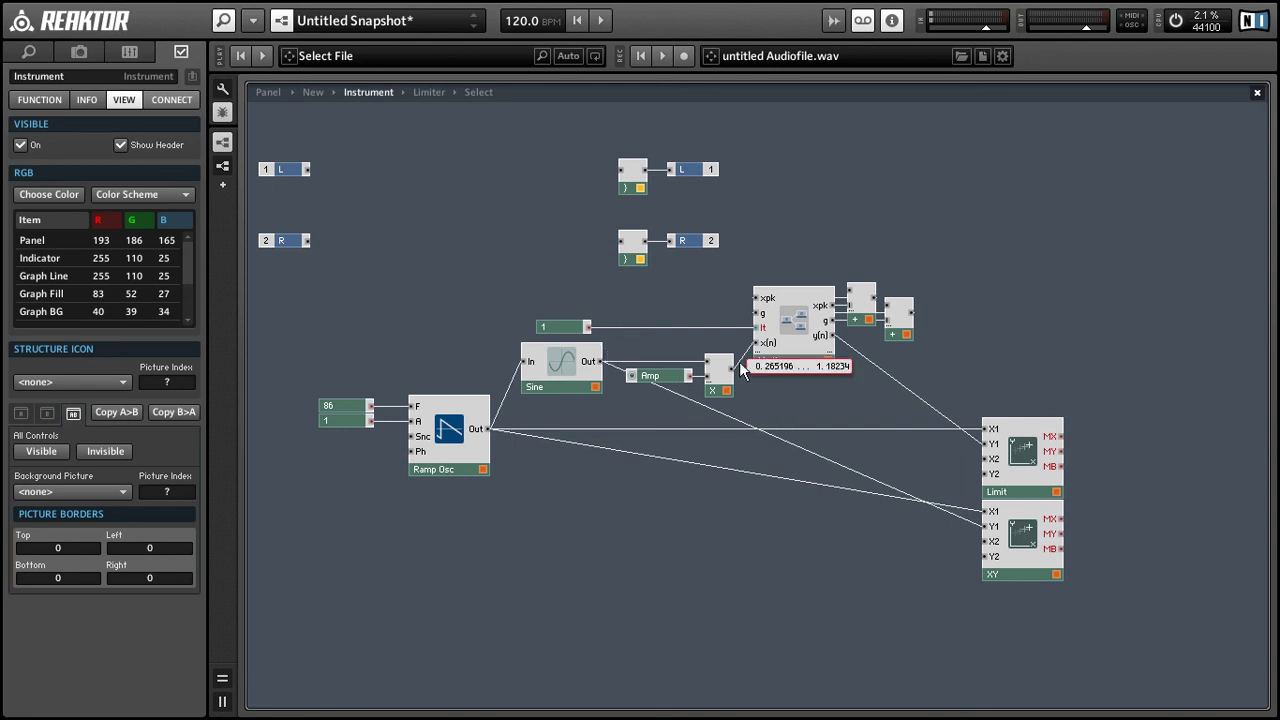
left_click_drag(733, 372, 995, 537)
- Return to the instrument panel and set Amp to about 2.06 to compare the input and limited waveforms
left_click(283, 93)
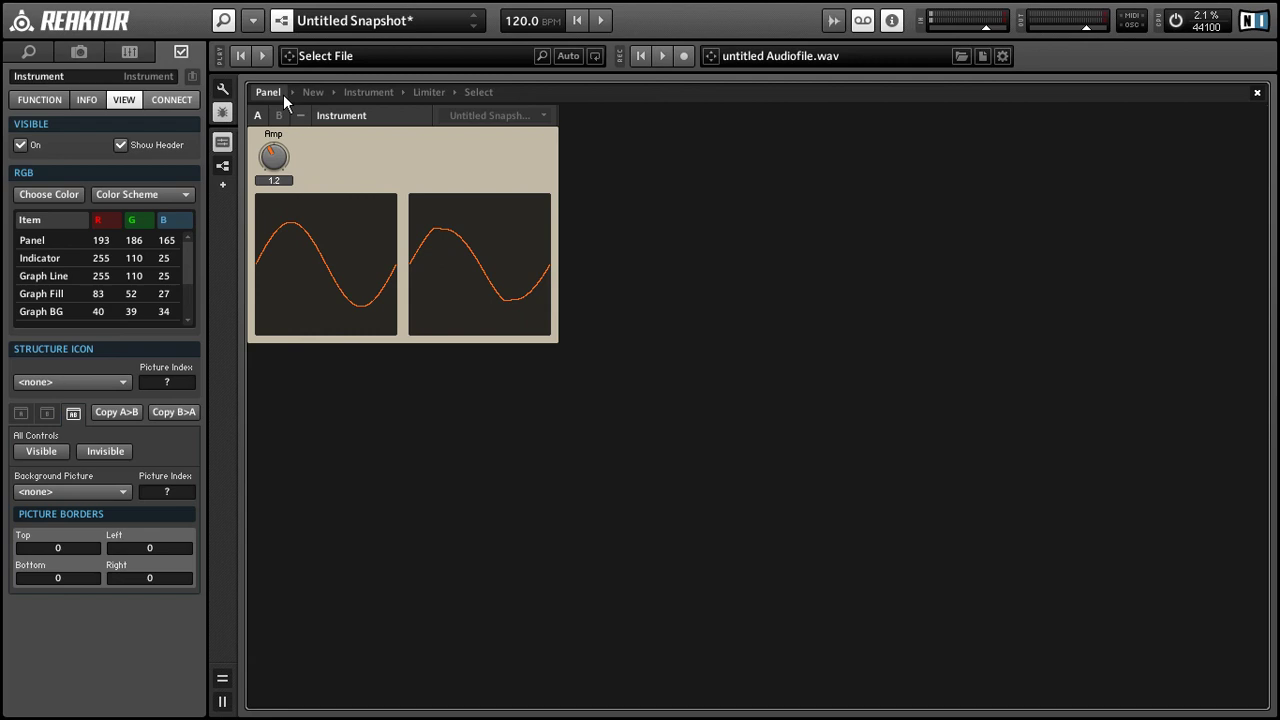
left_click(279, 140)
mouse_move(279, 140)
left_mouse_down()
mouse_move(282, 95)
mouse_move(318, 228)
mouse_move(298, 152)
left_mouse_up()
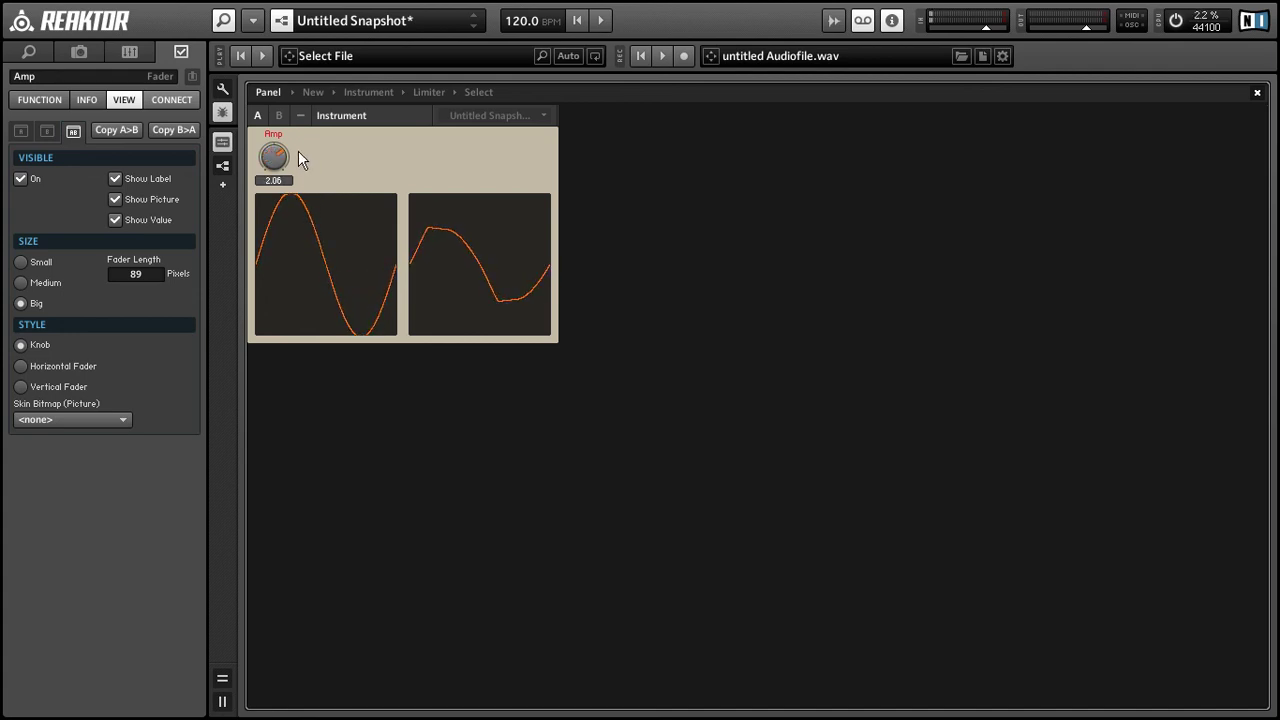